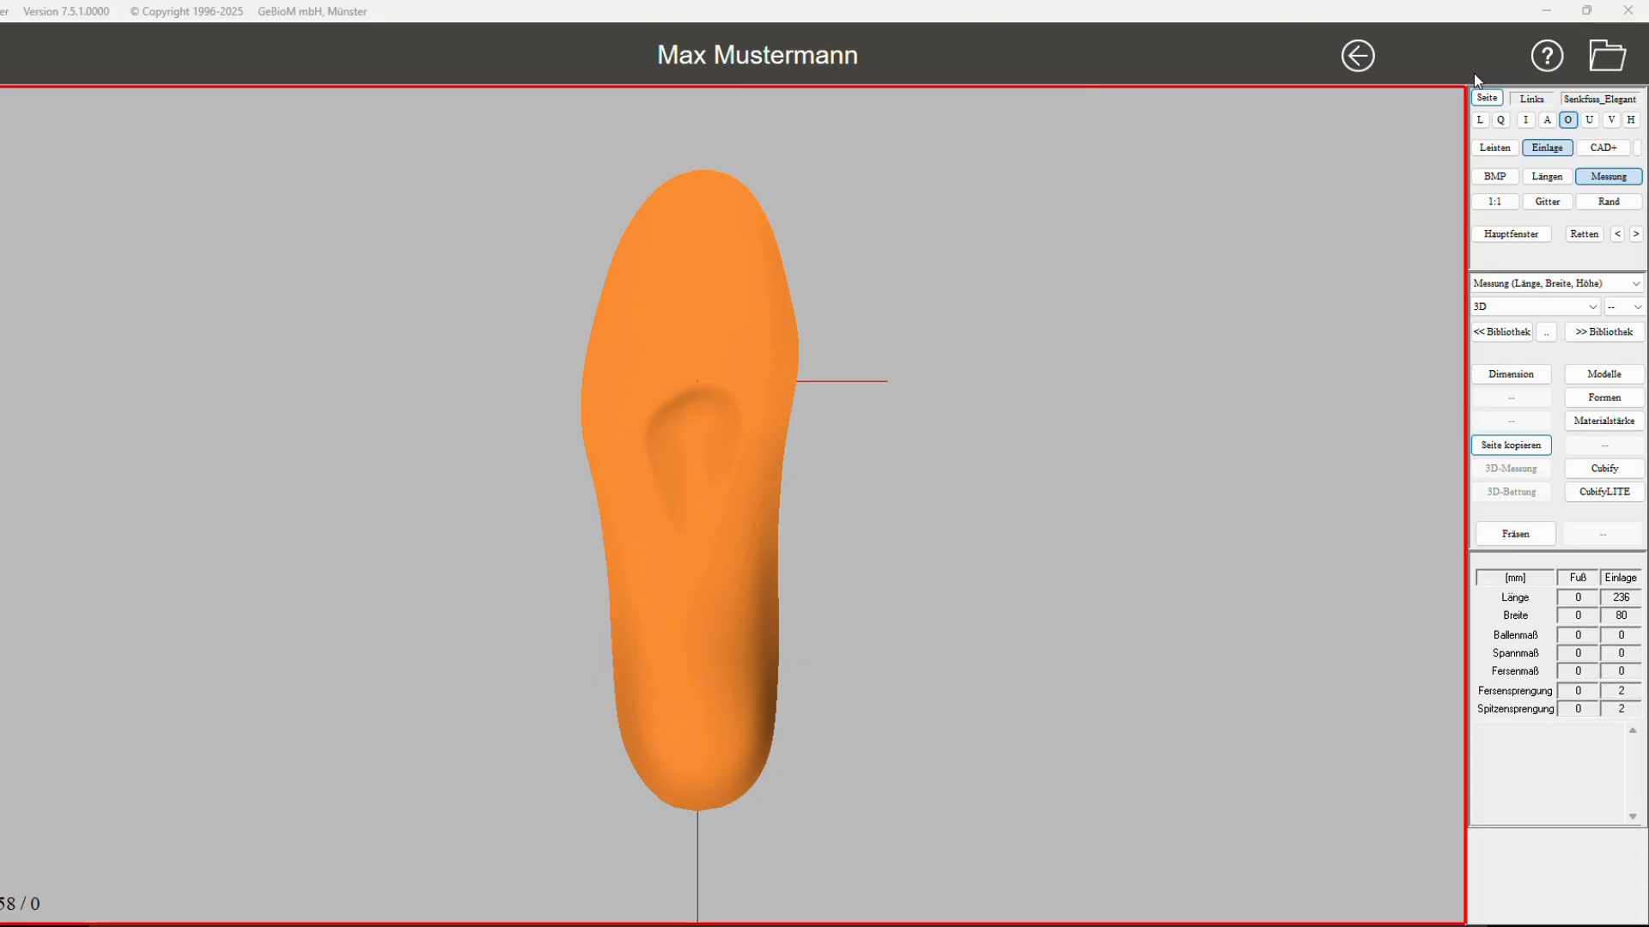
Step: Load the saved insole pair dataset dated 04.11.2025 08:41:10
click(1605, 64)
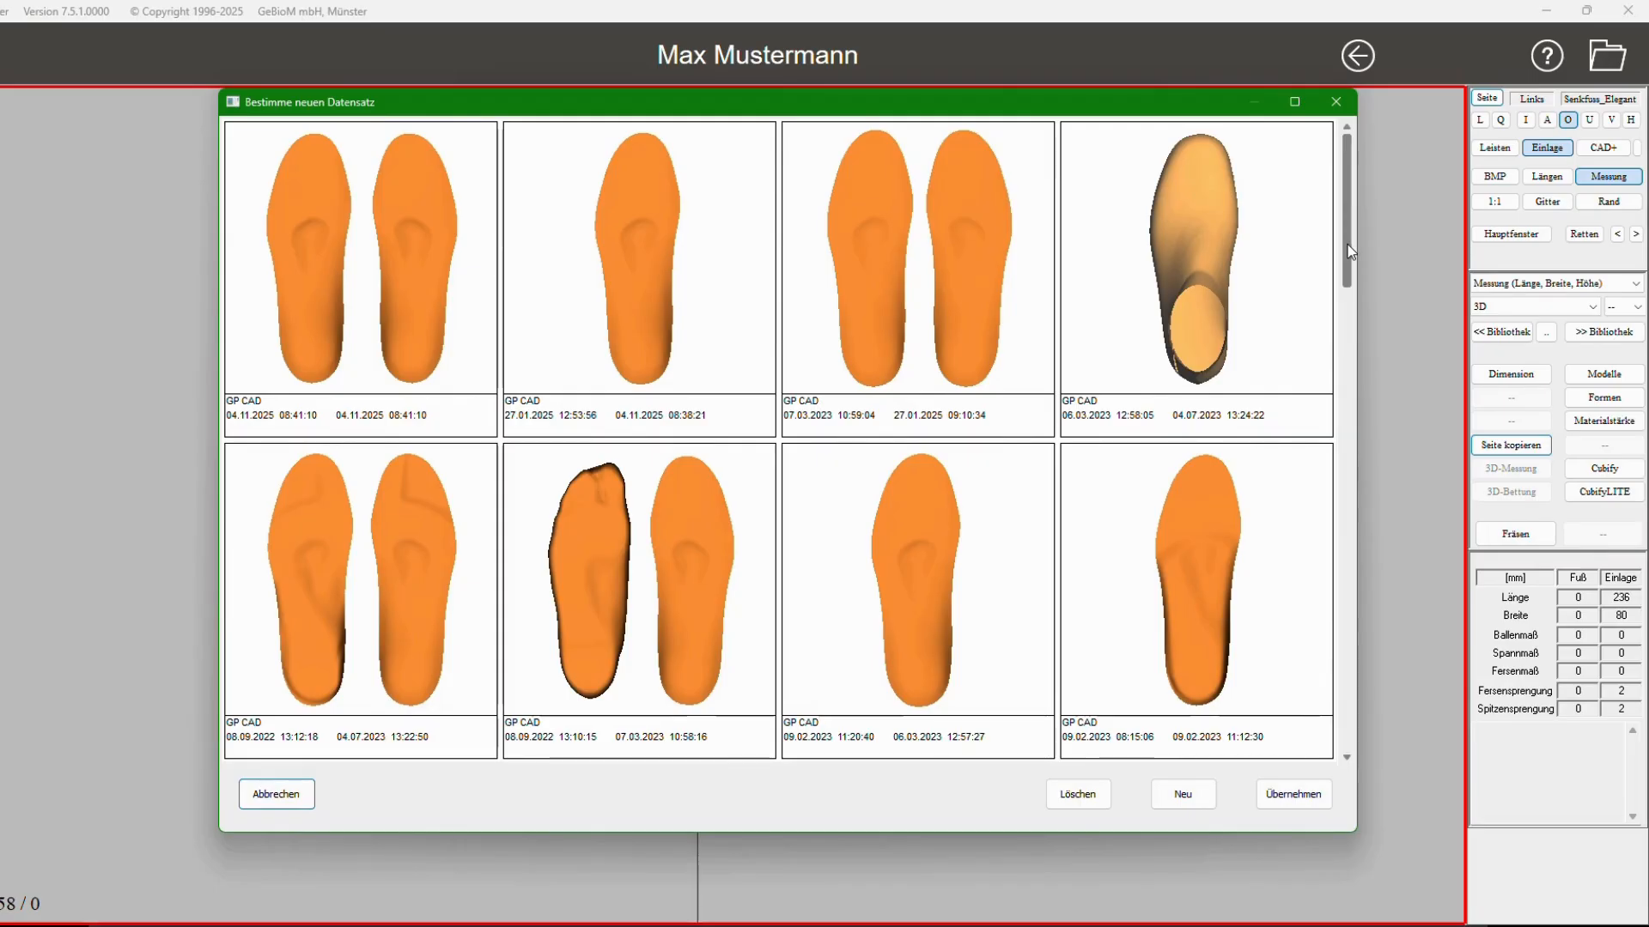
drag(1349, 250, 1329, 129)
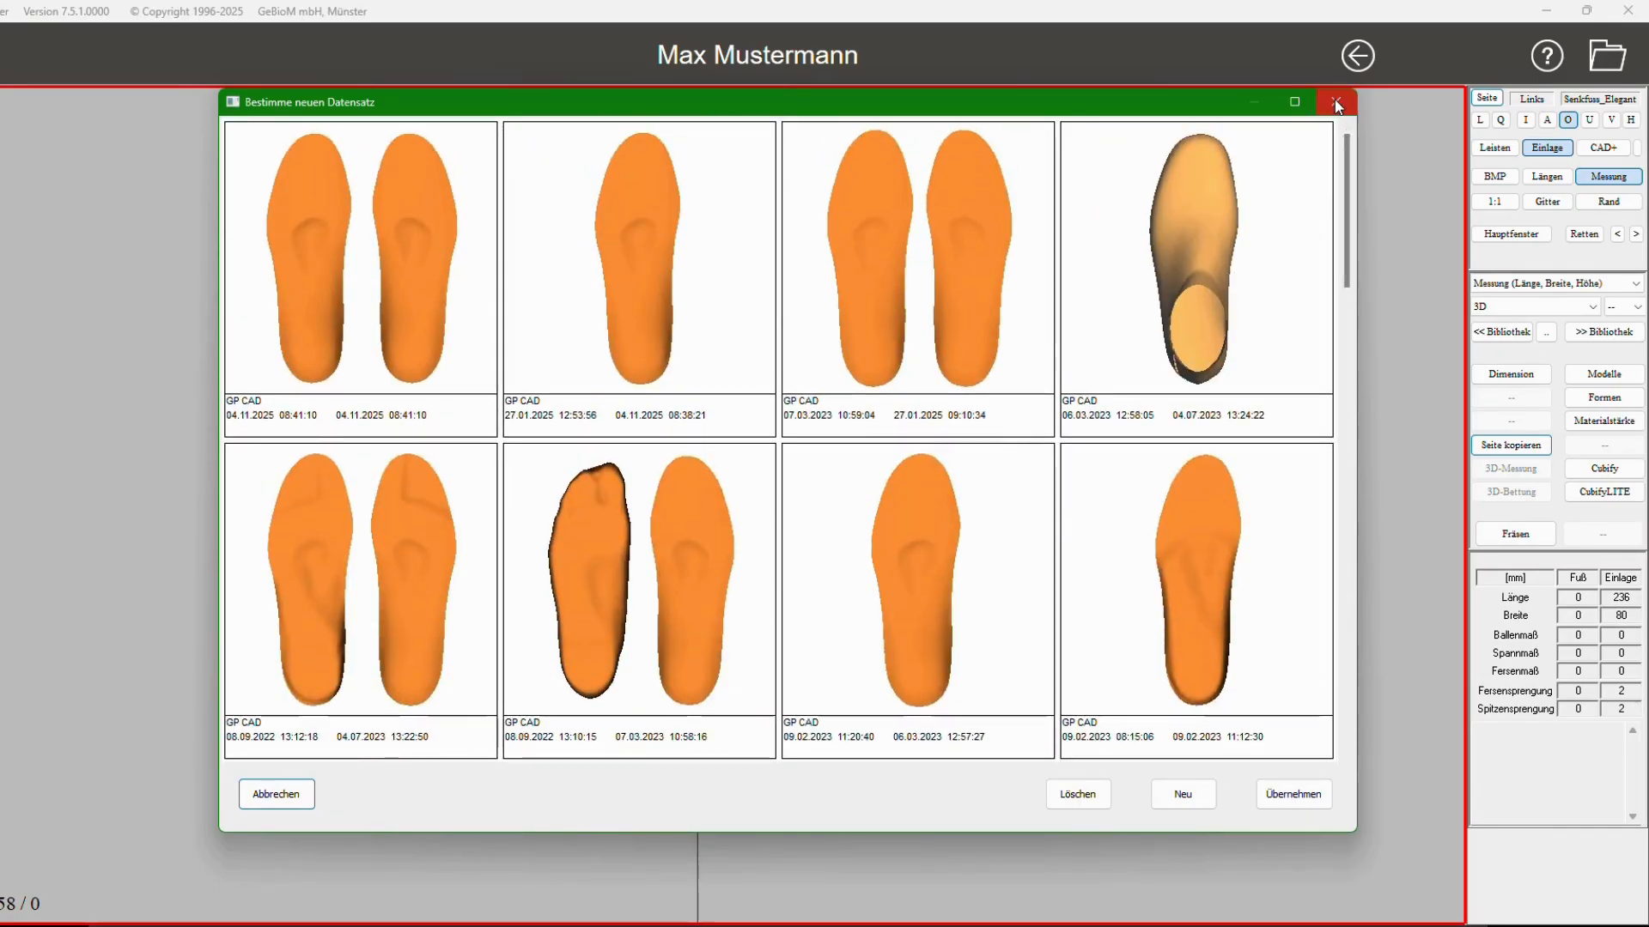
click(1336, 104)
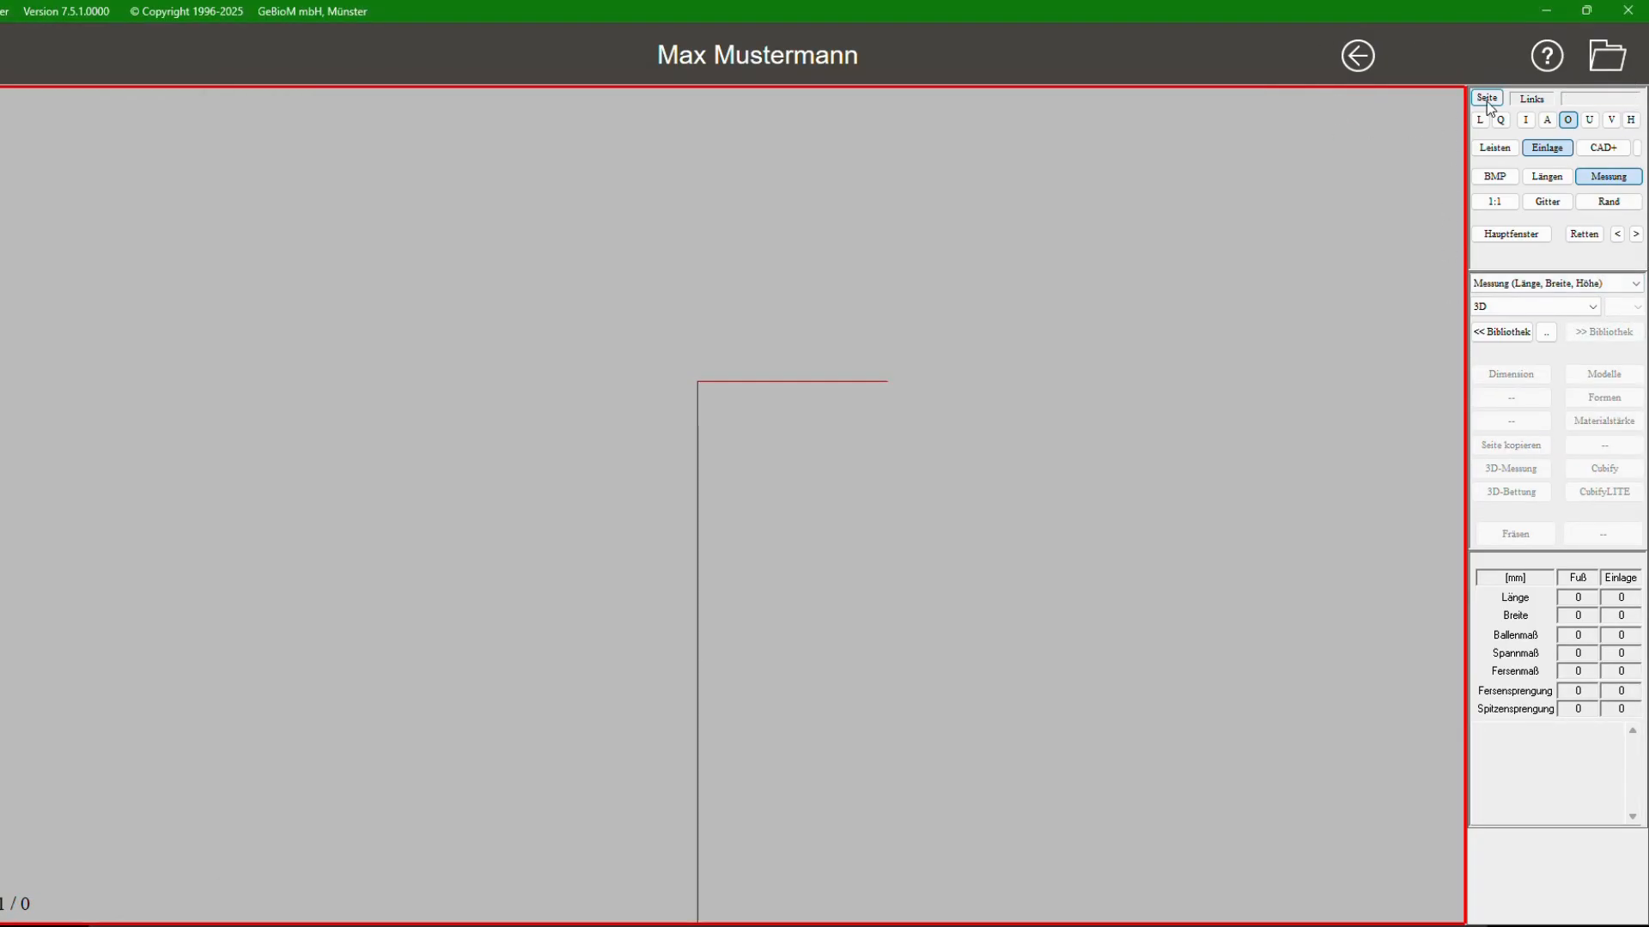
click(1607, 56)
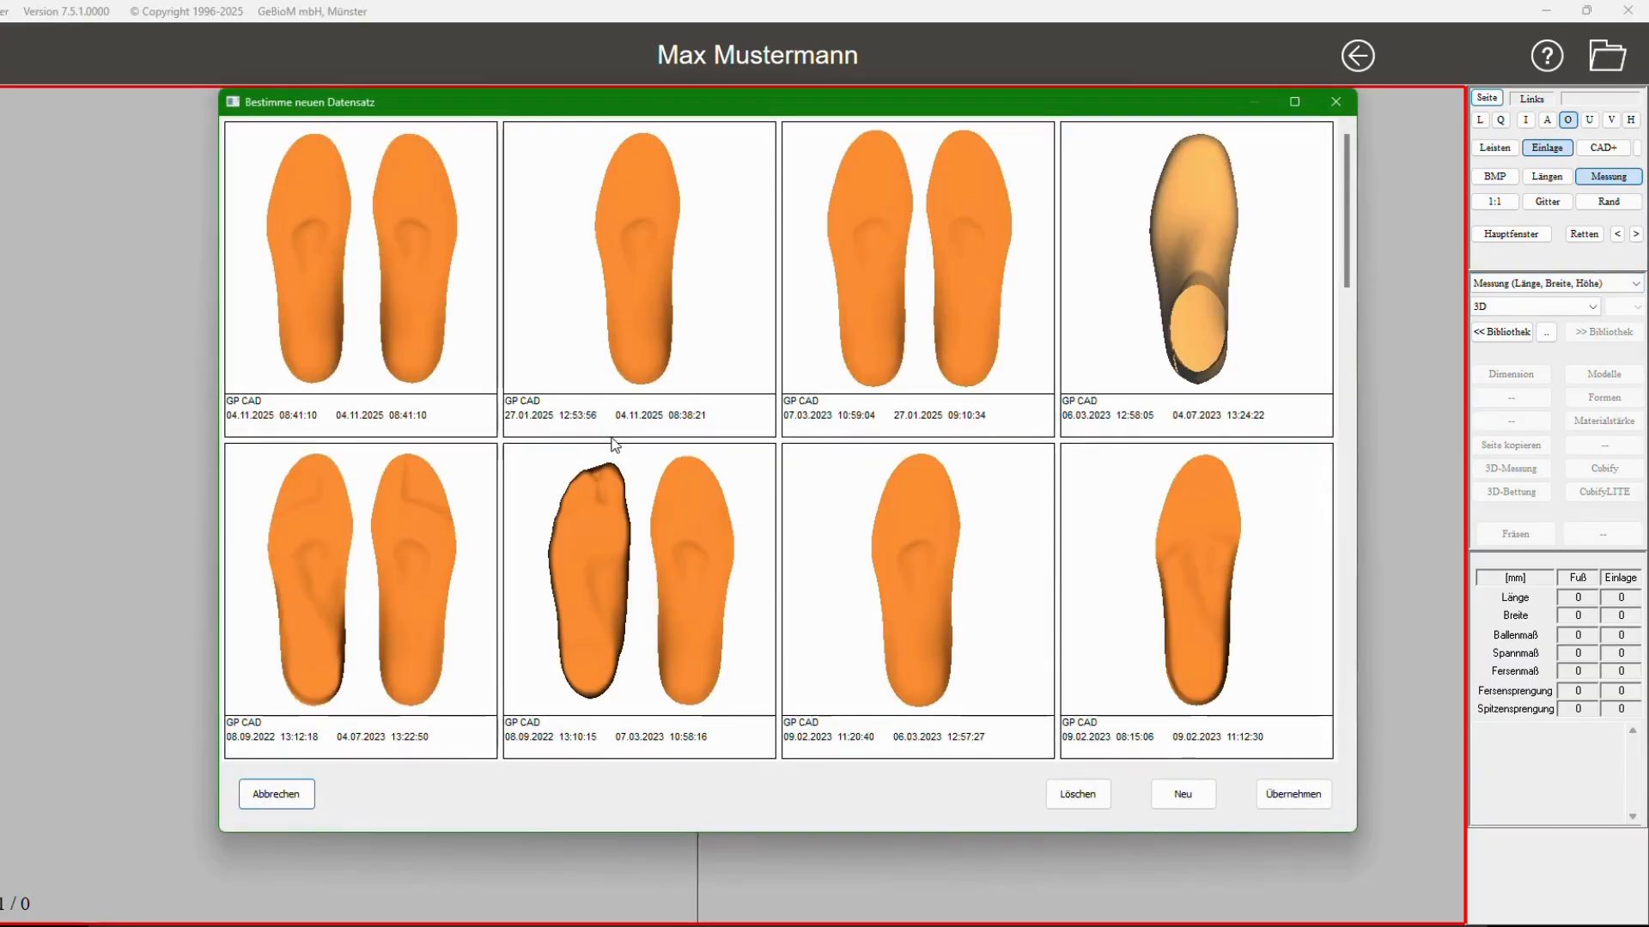
double_click(457, 282)
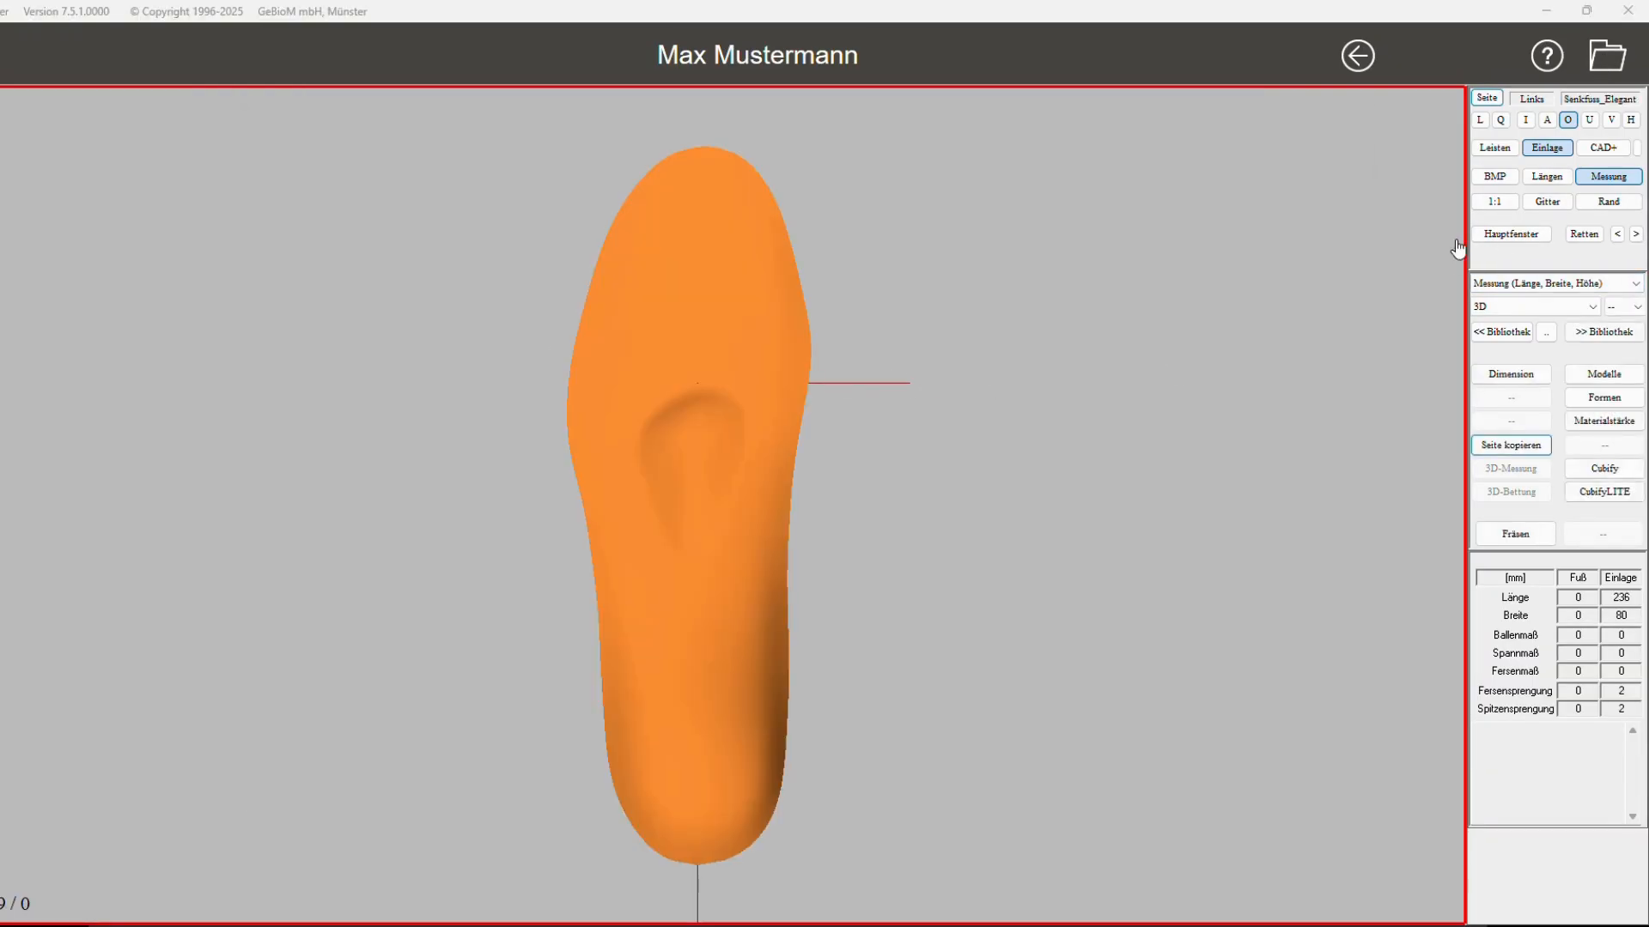
Step: Examine the left and right insoles together, then the single insole from the inner, outer, bottom, front and rear views, ending in the top view
click(1480, 120)
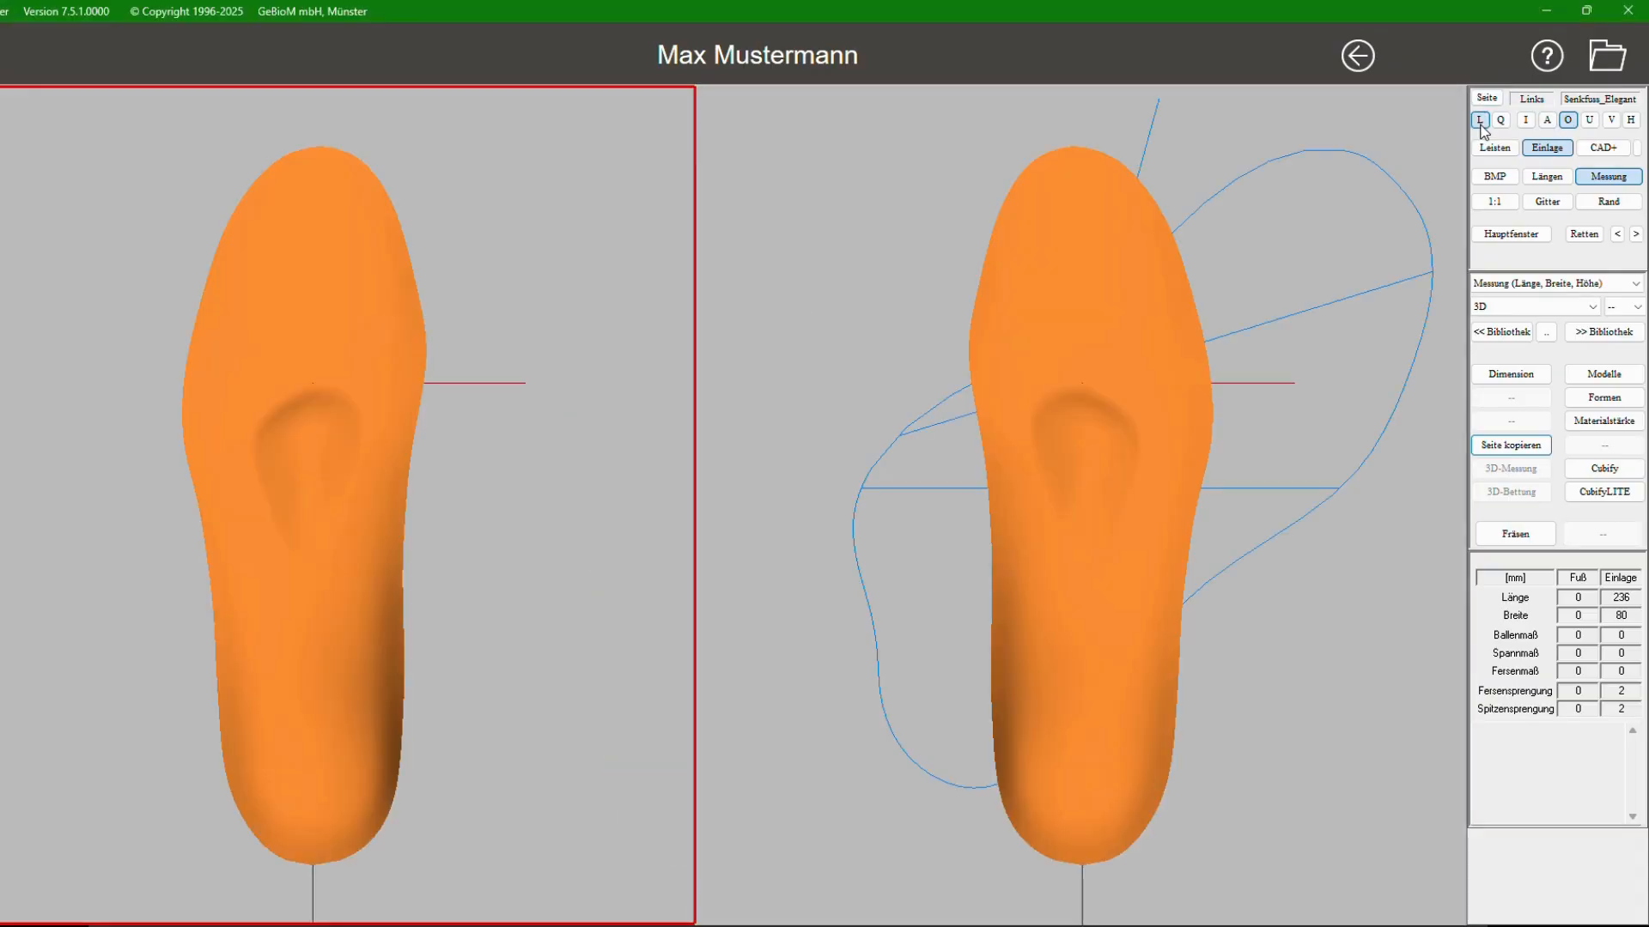
click(1501, 120)
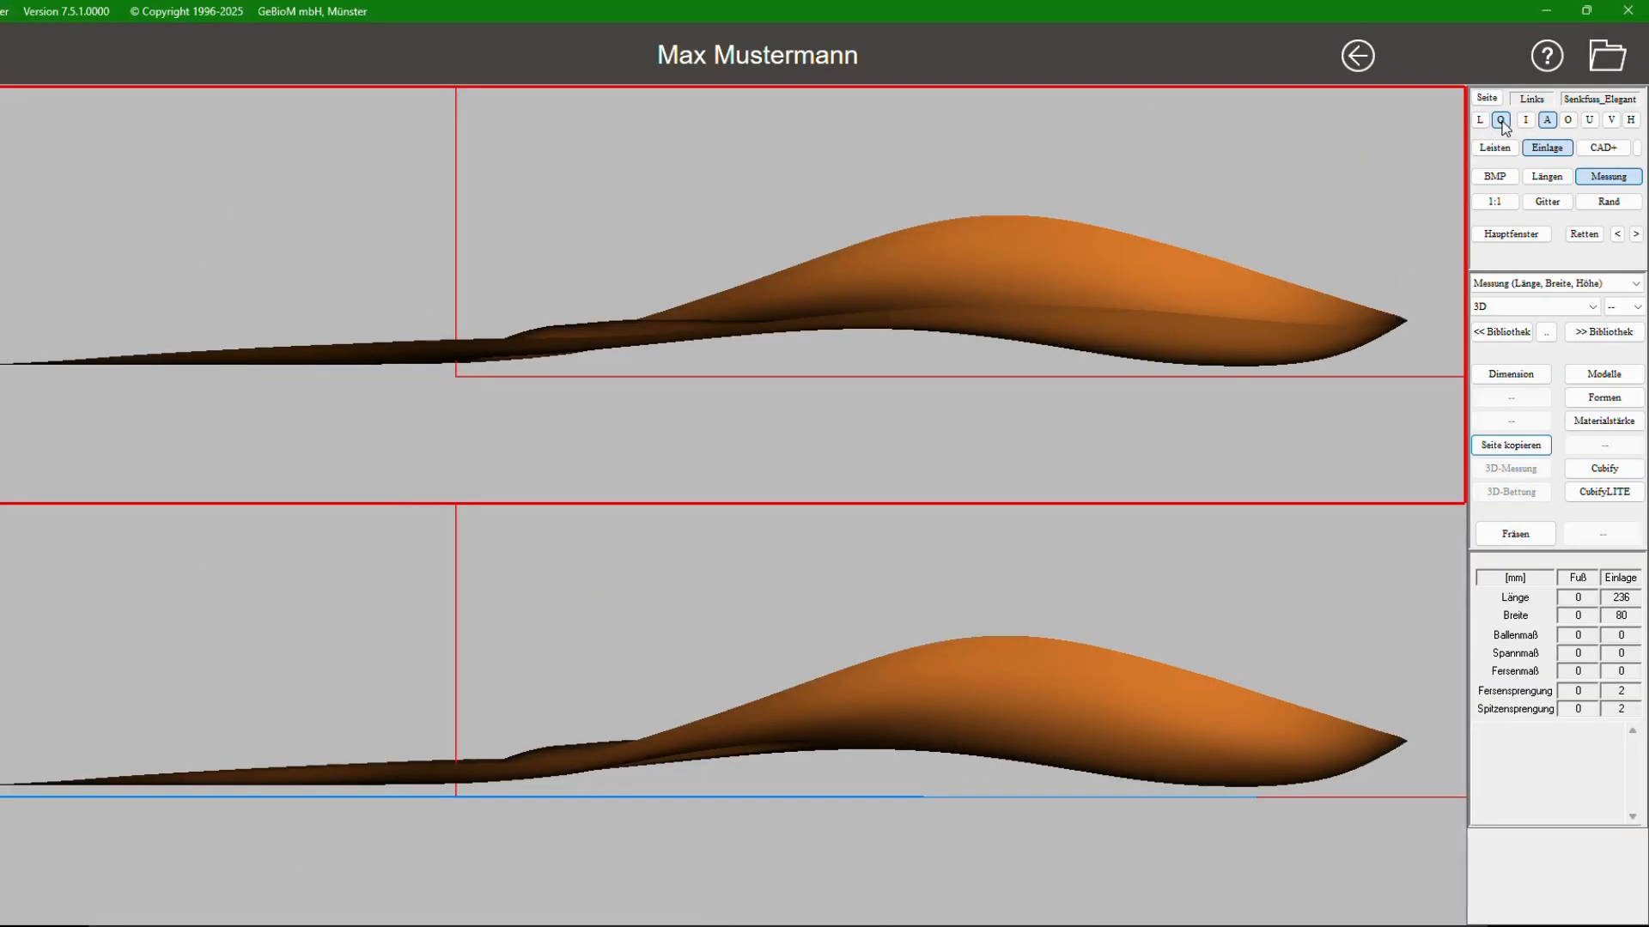
click(1503, 121)
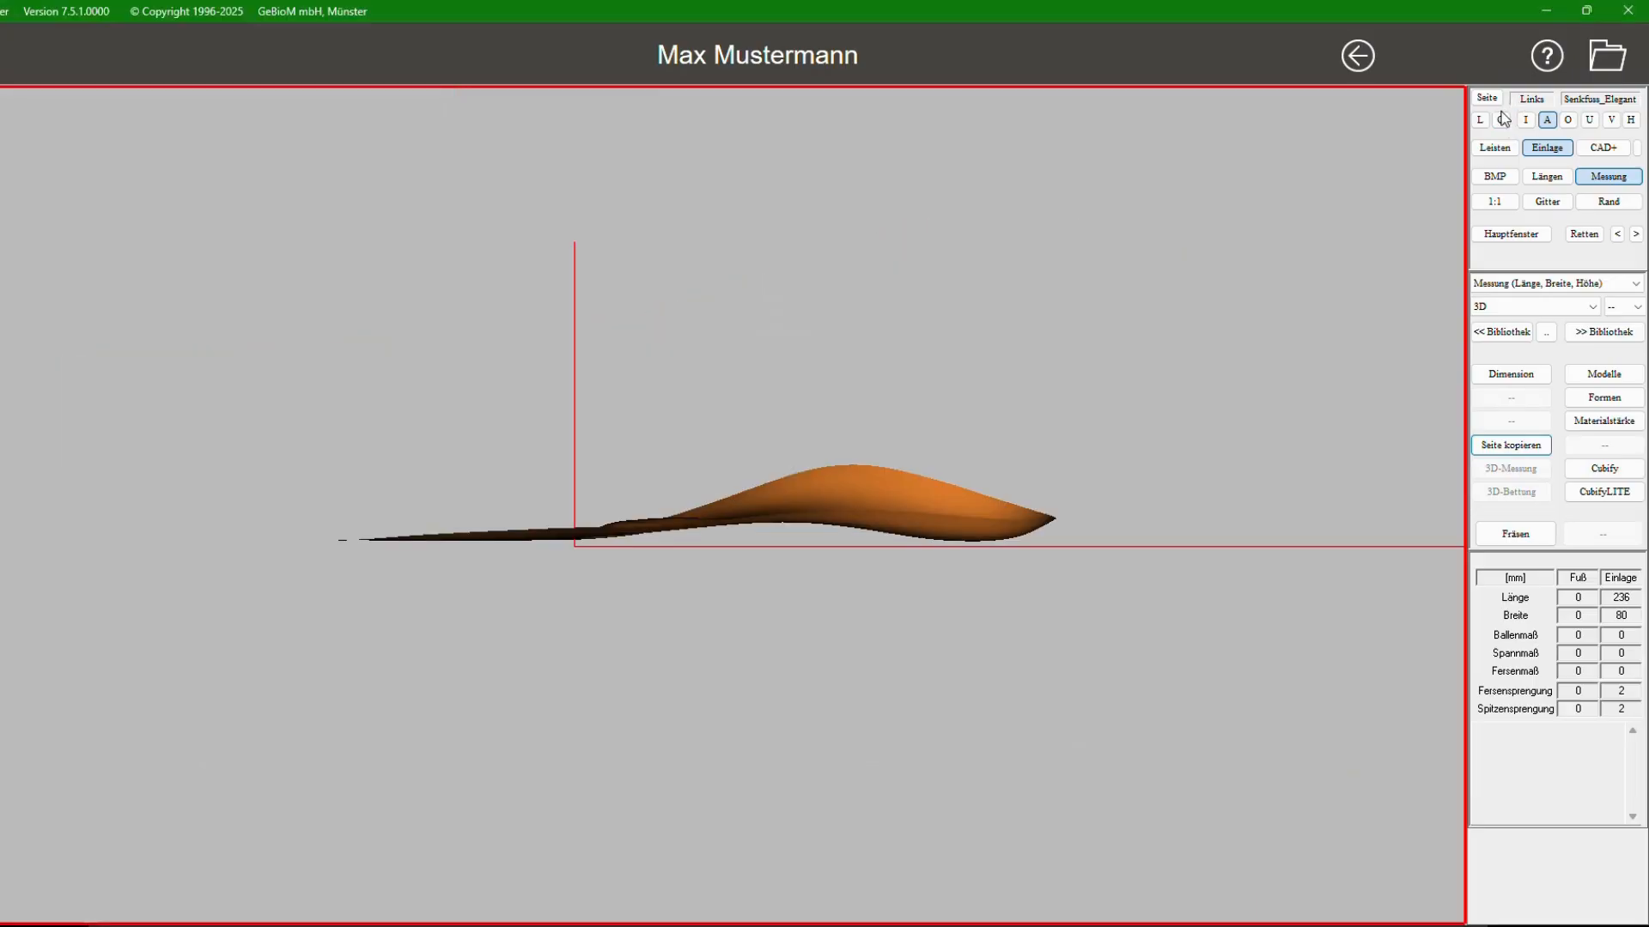
click(1527, 124)
click(1547, 122)
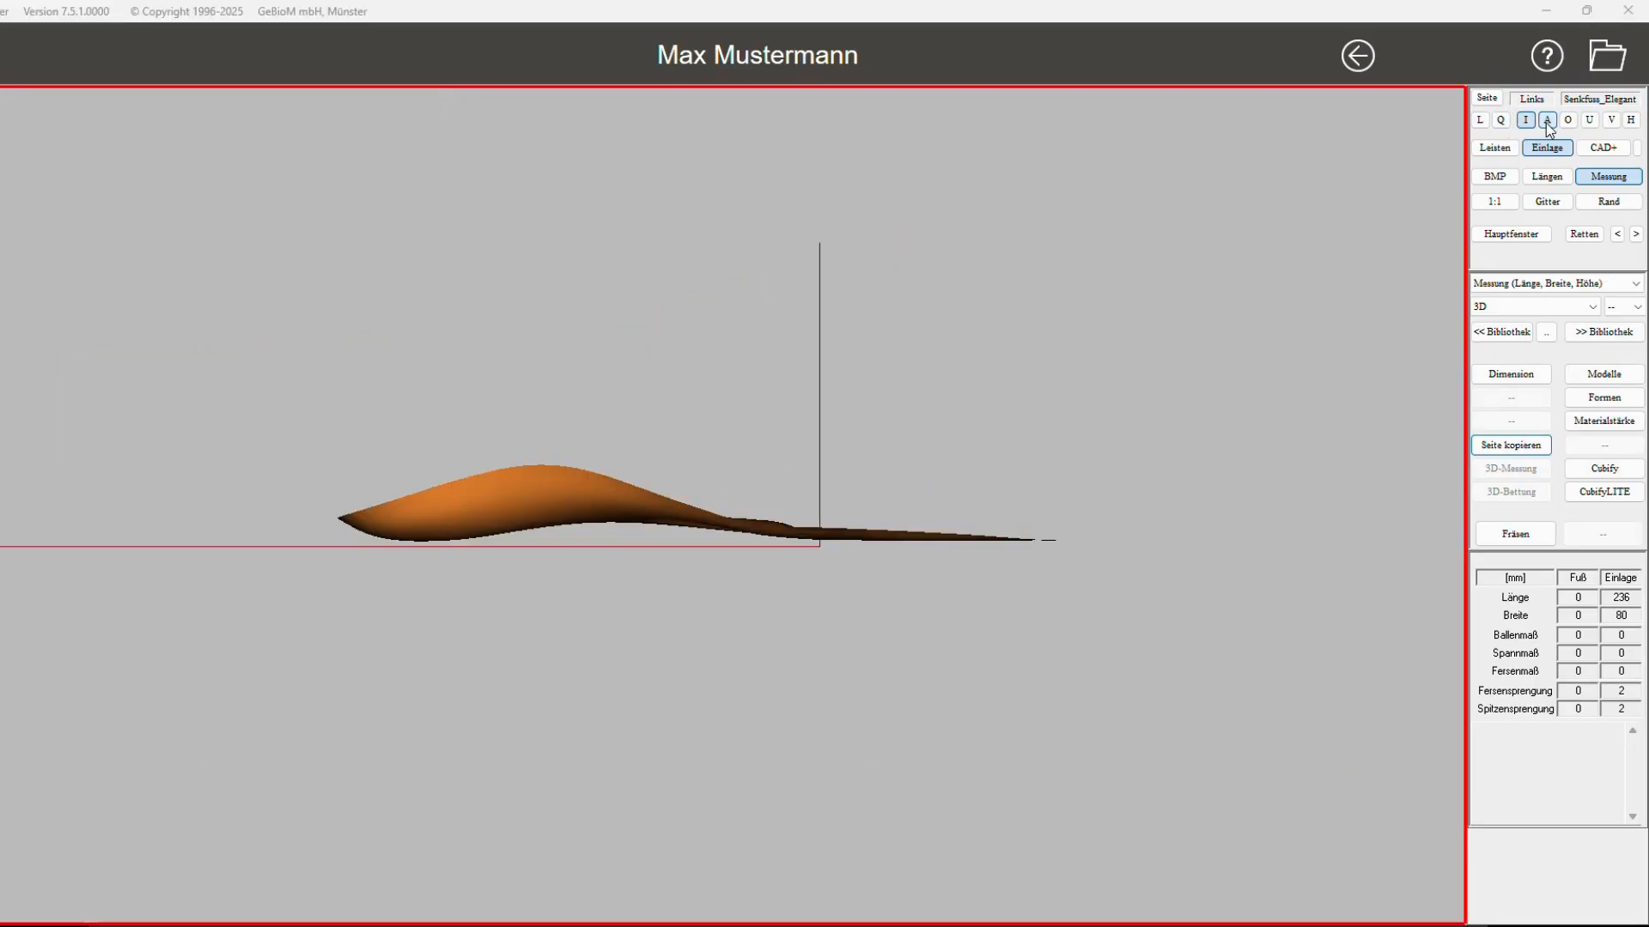
click(1571, 123)
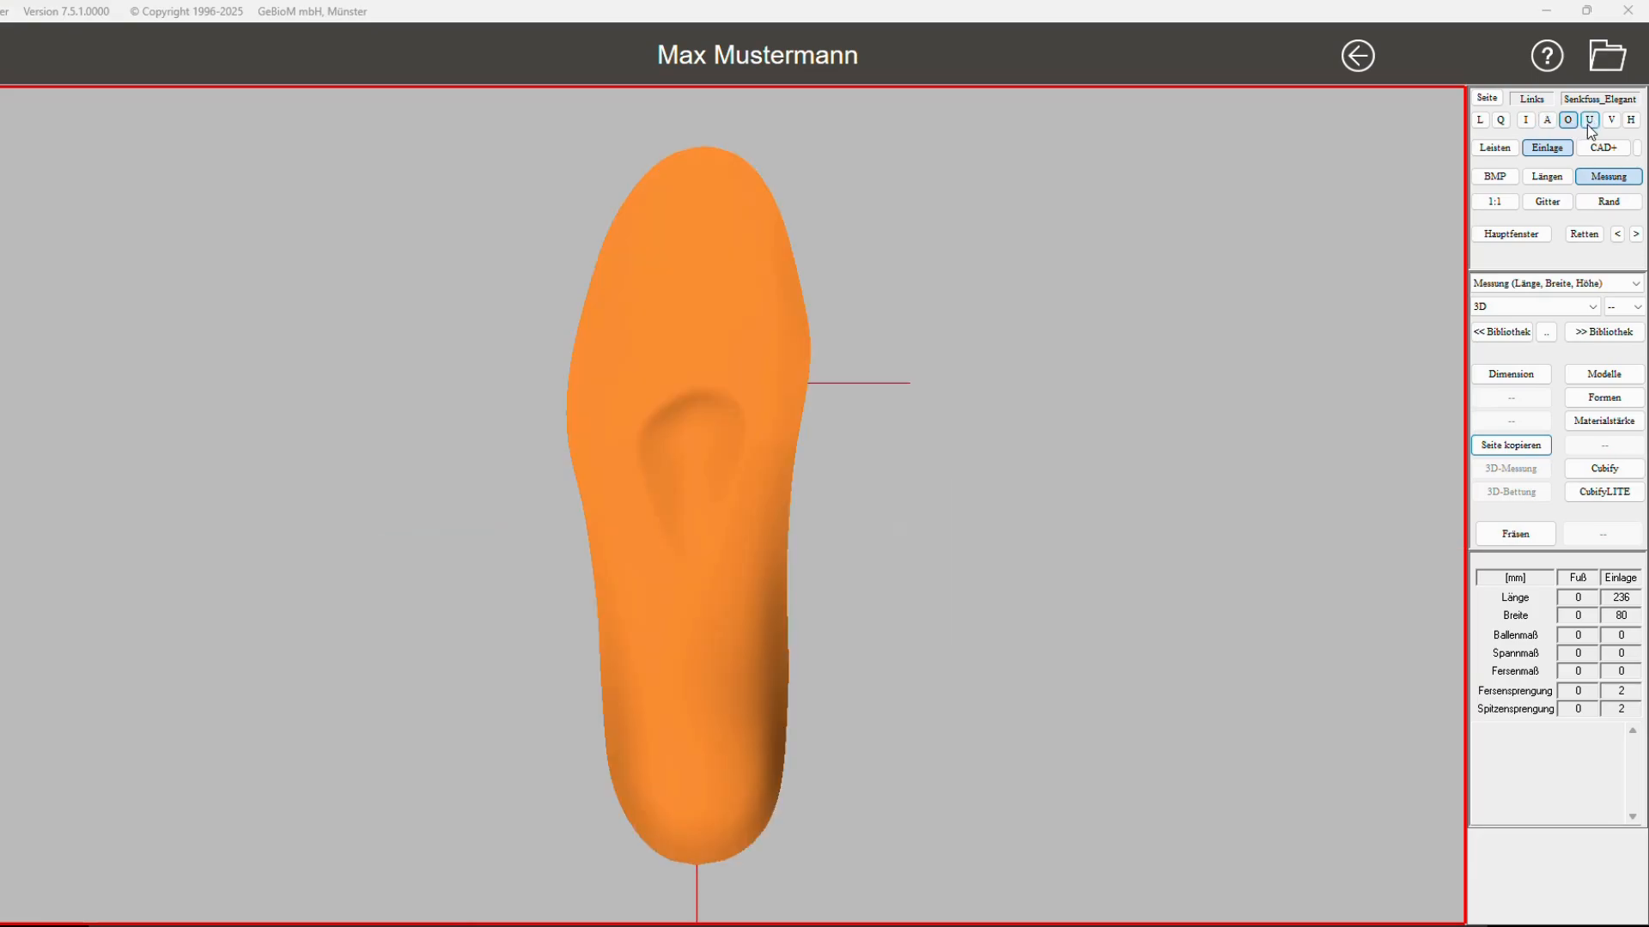
click(1589, 122)
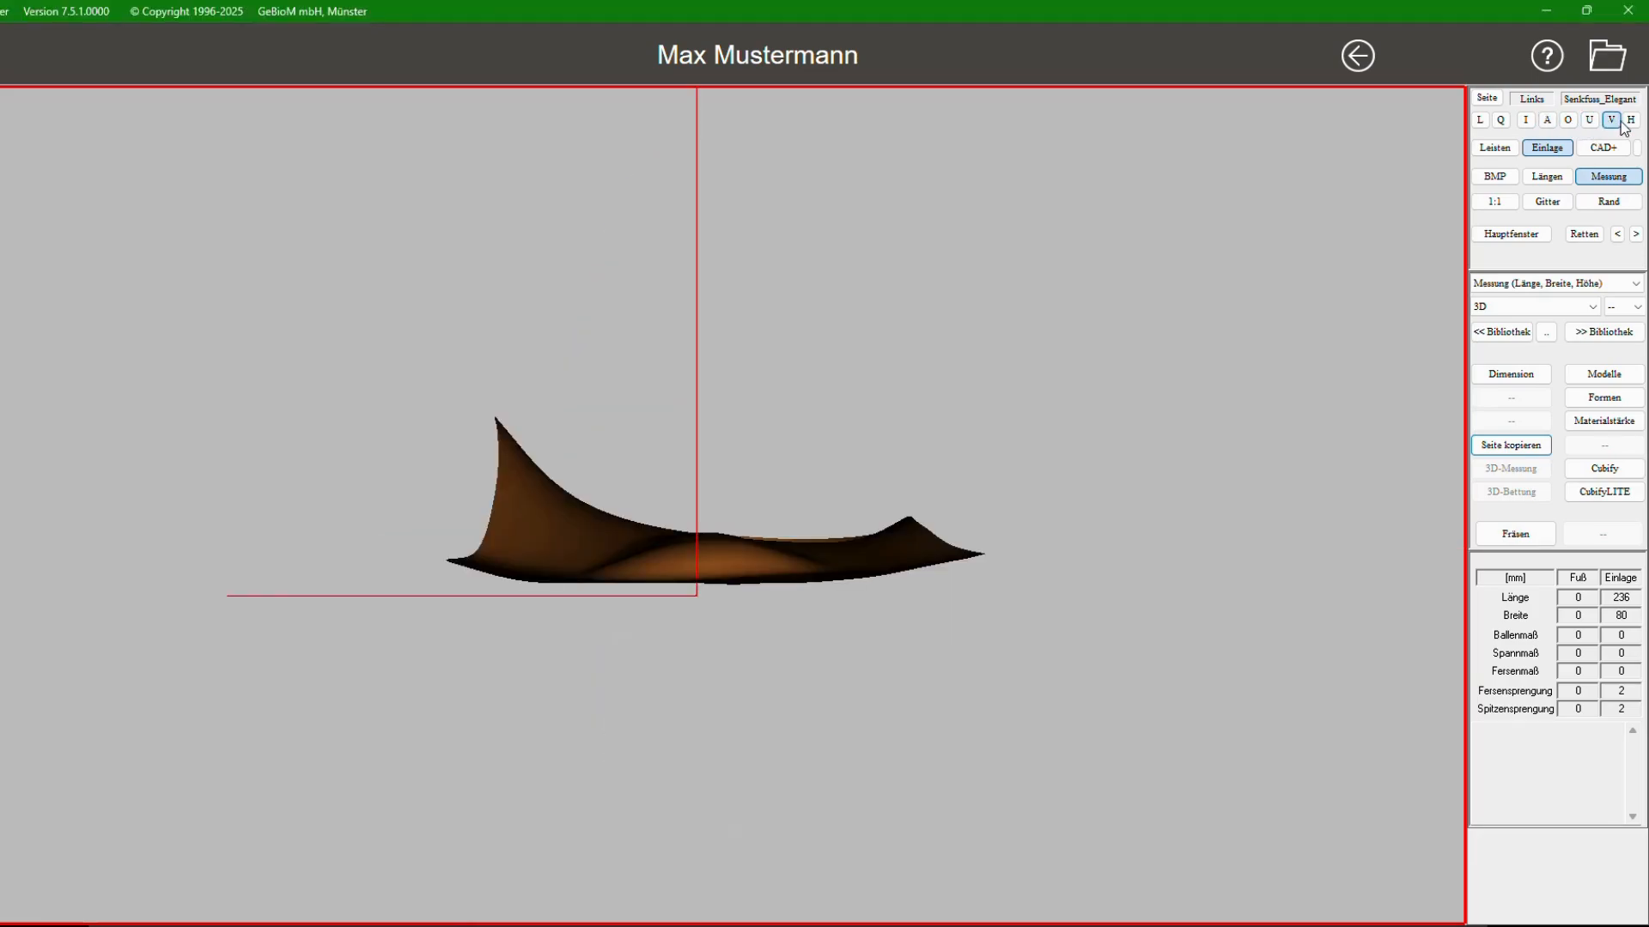
click(1631, 122)
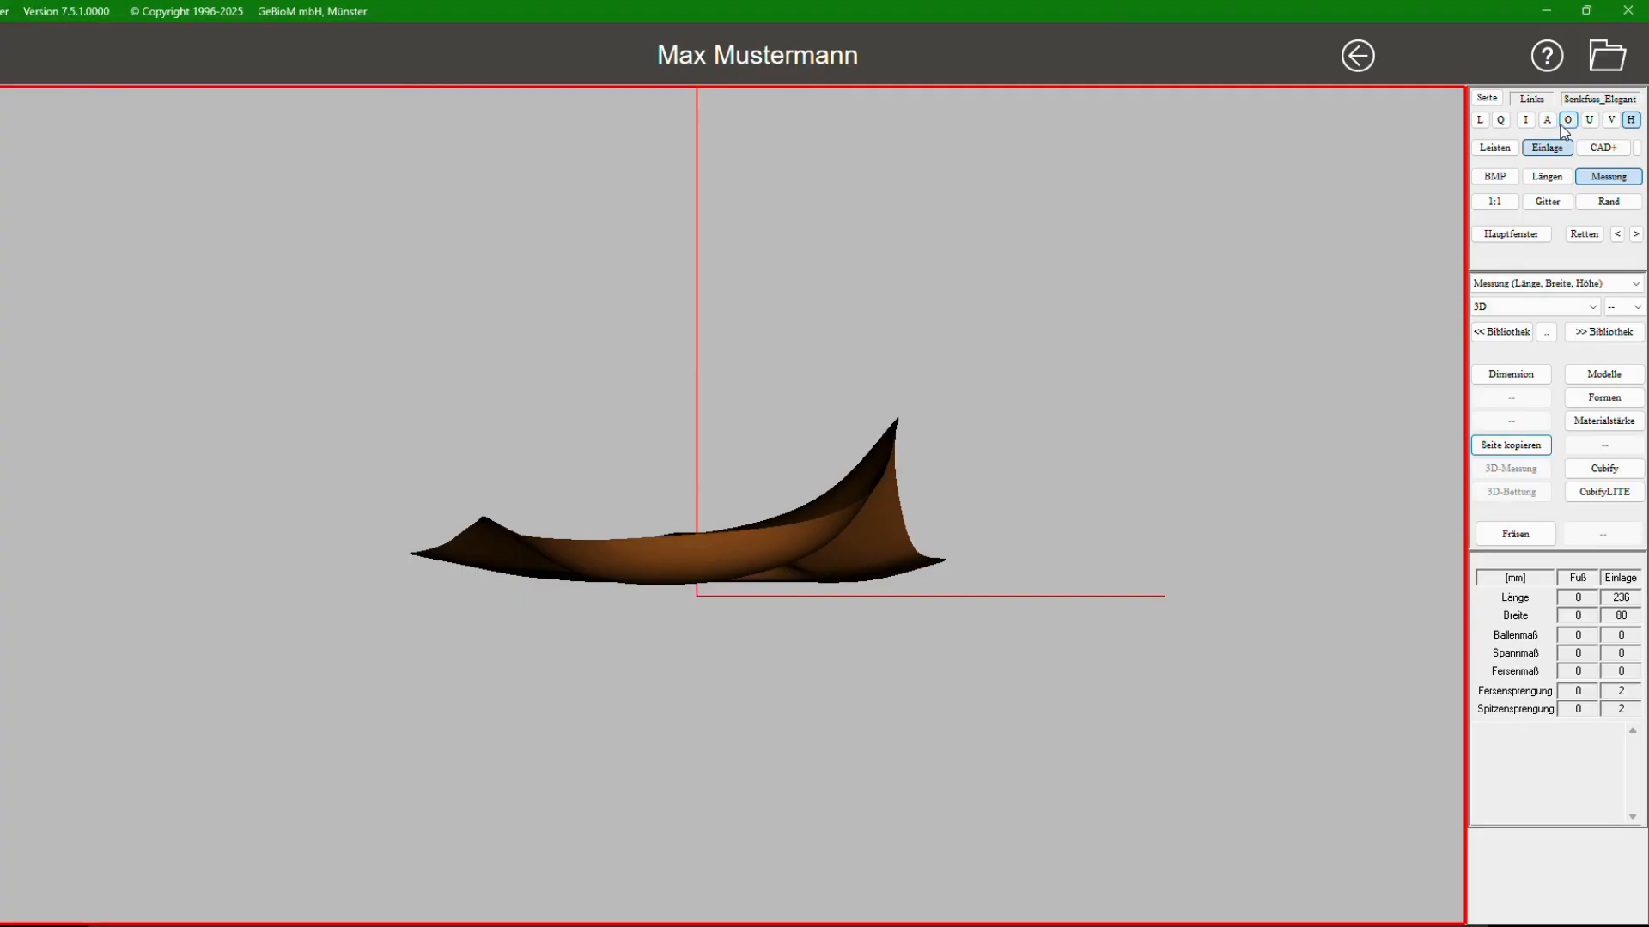
click(1566, 123)
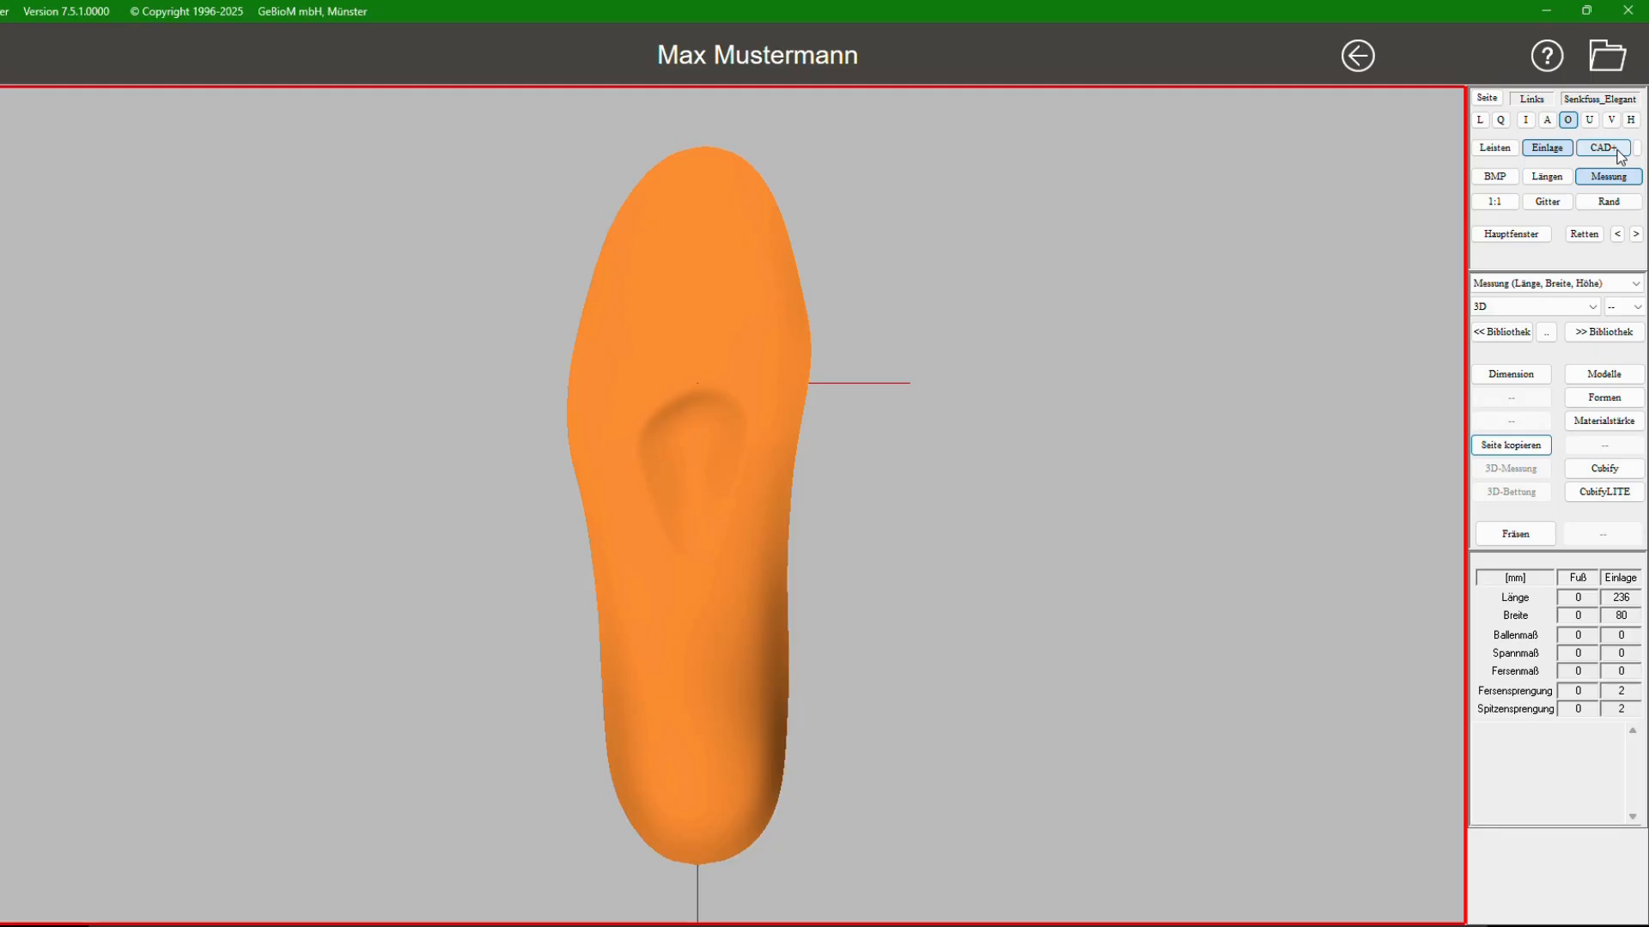
Step: Load the foot measurement dated 09.11.2020 07:59:17 and show its scan image on the insole
click(1514, 182)
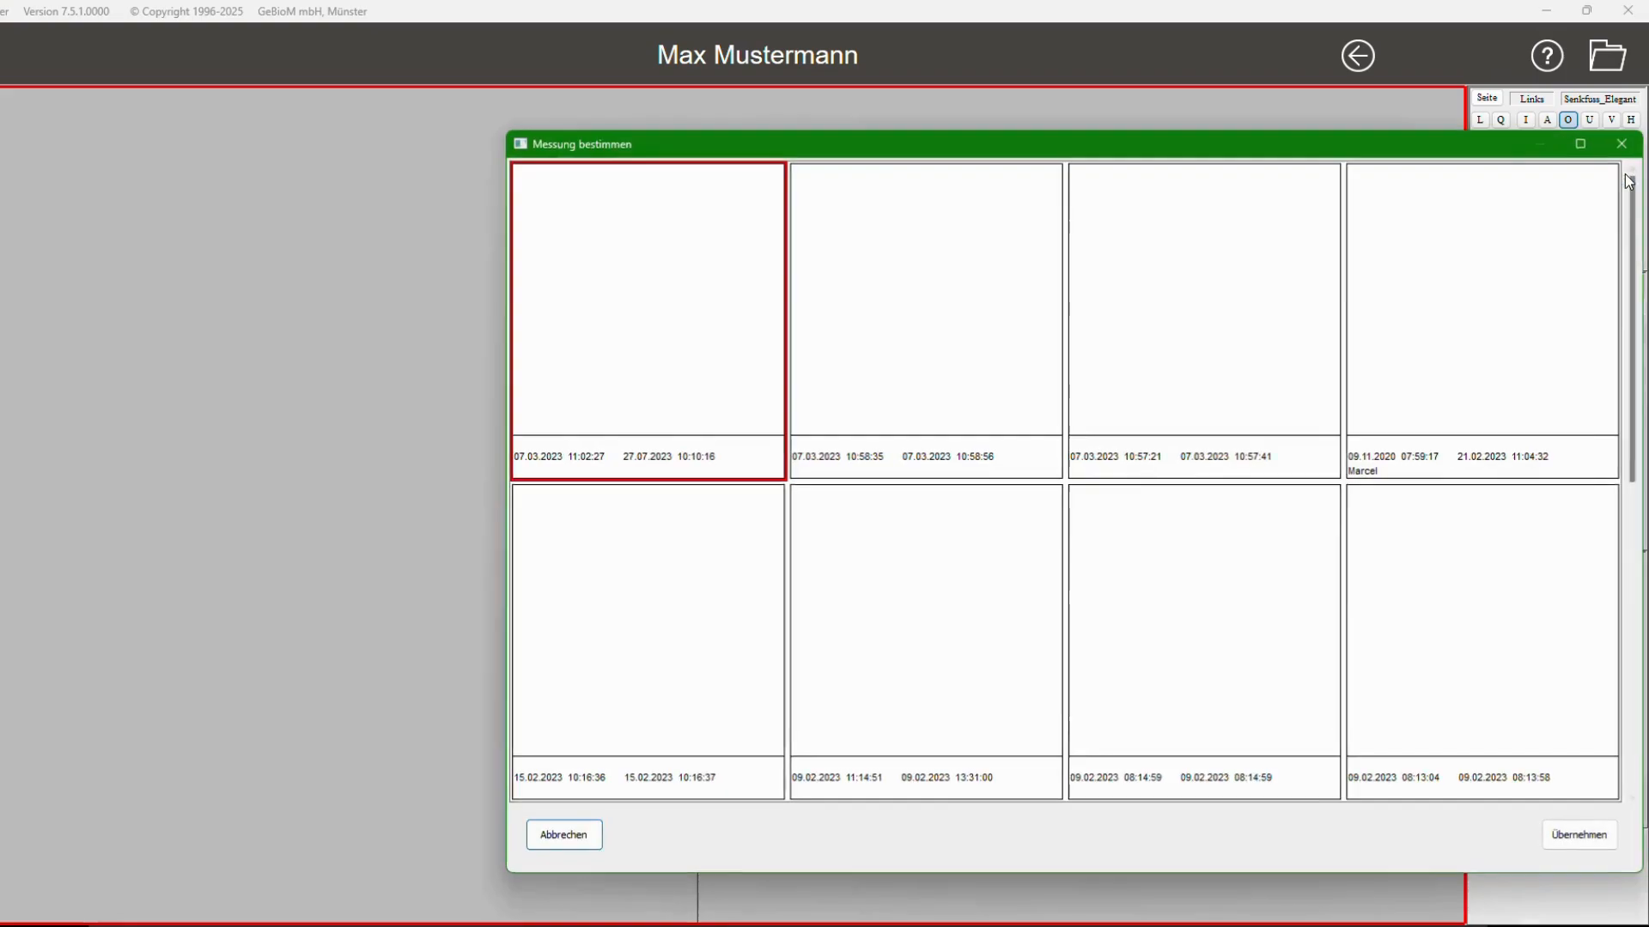
double_click(946, 304)
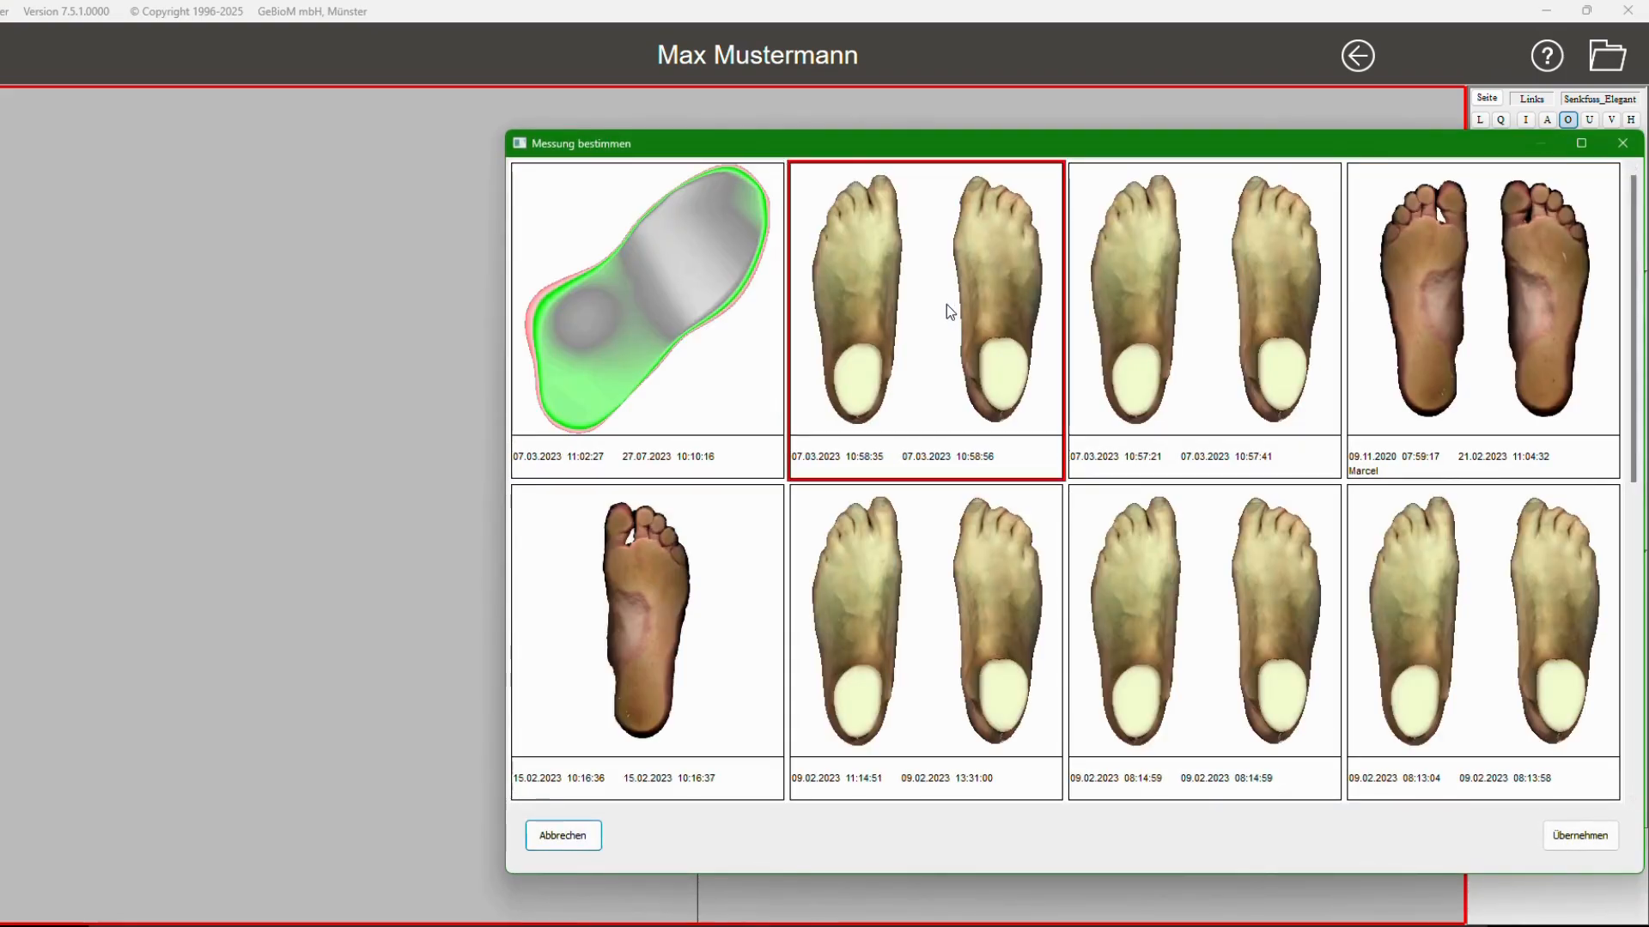
click(1496, 179)
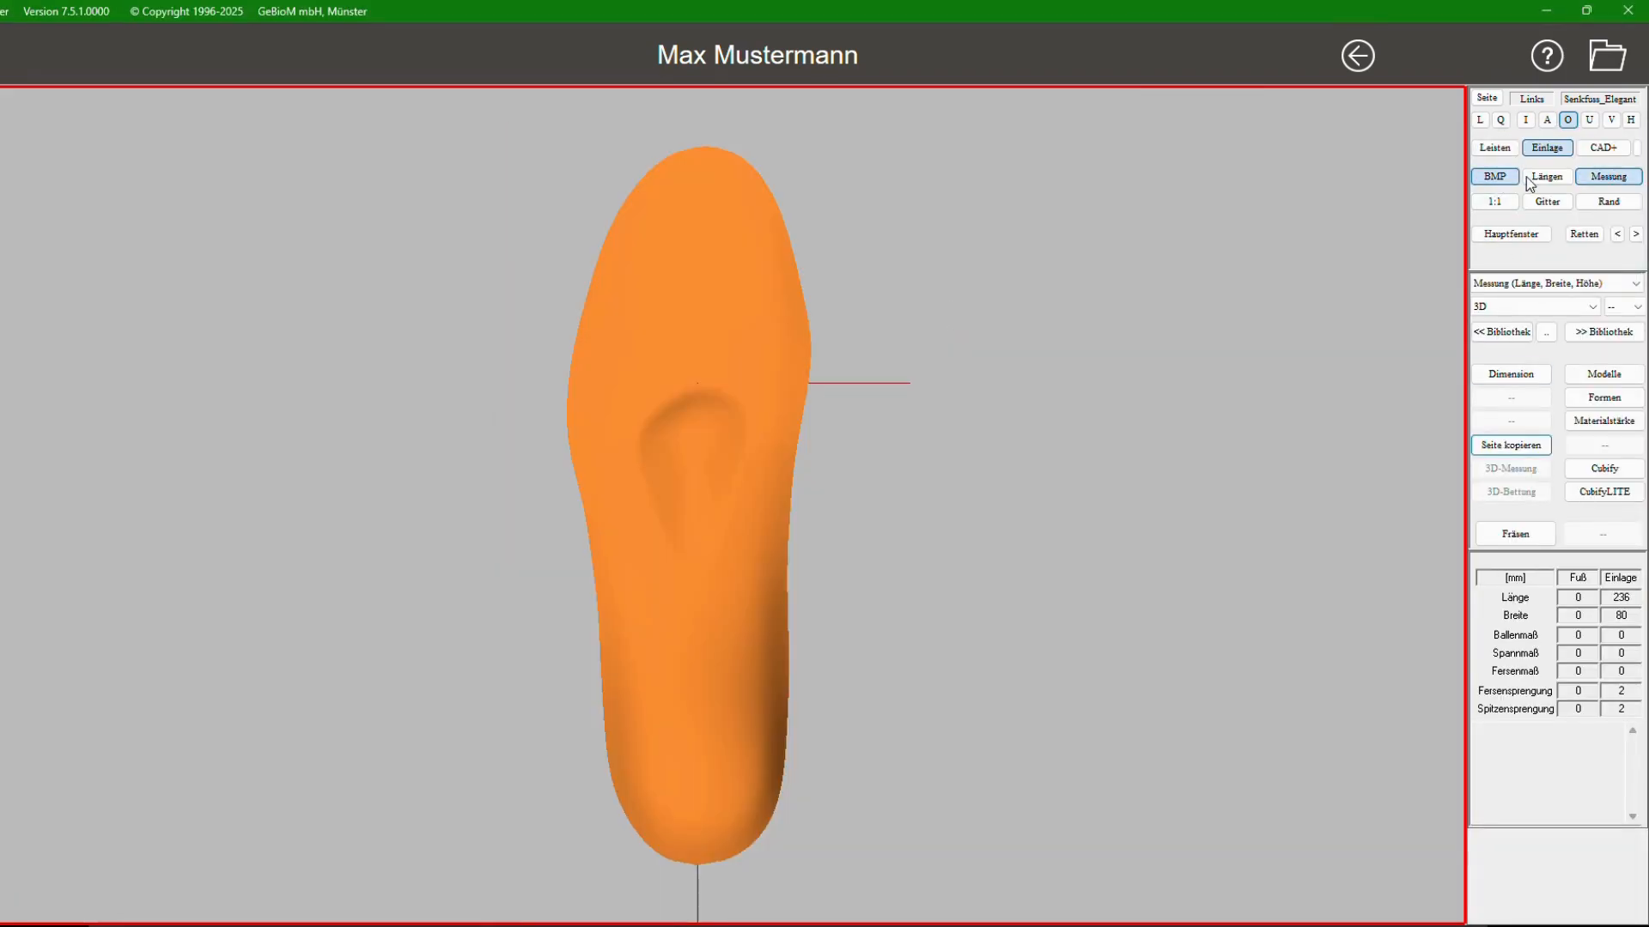
click(1526, 177)
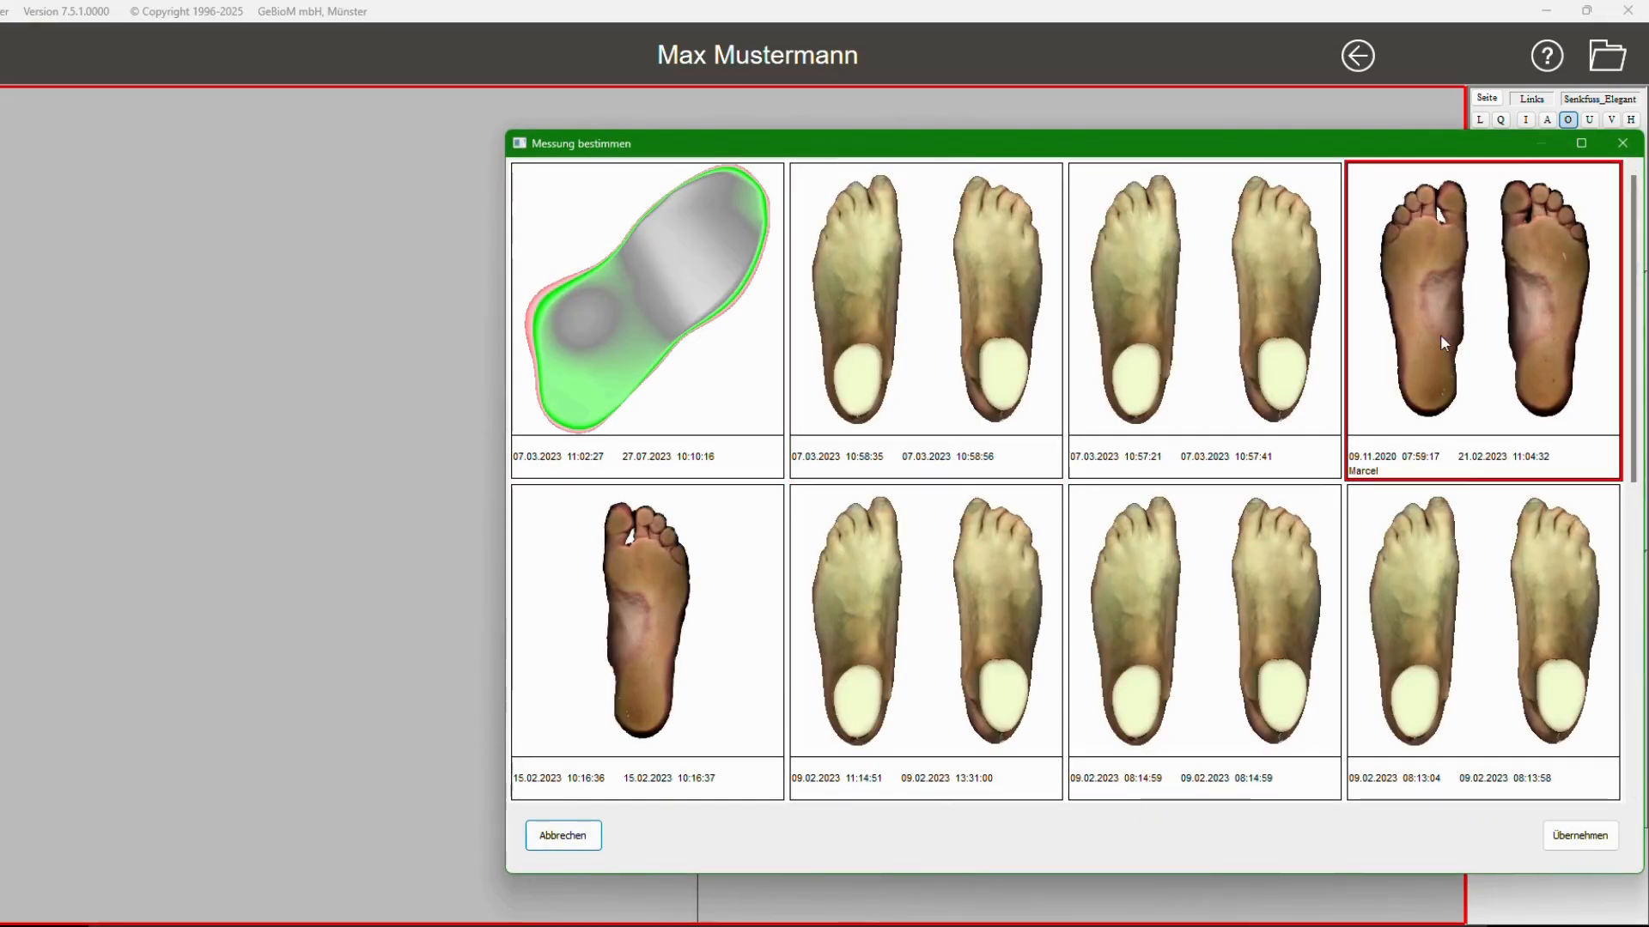
double_click(1440, 339)
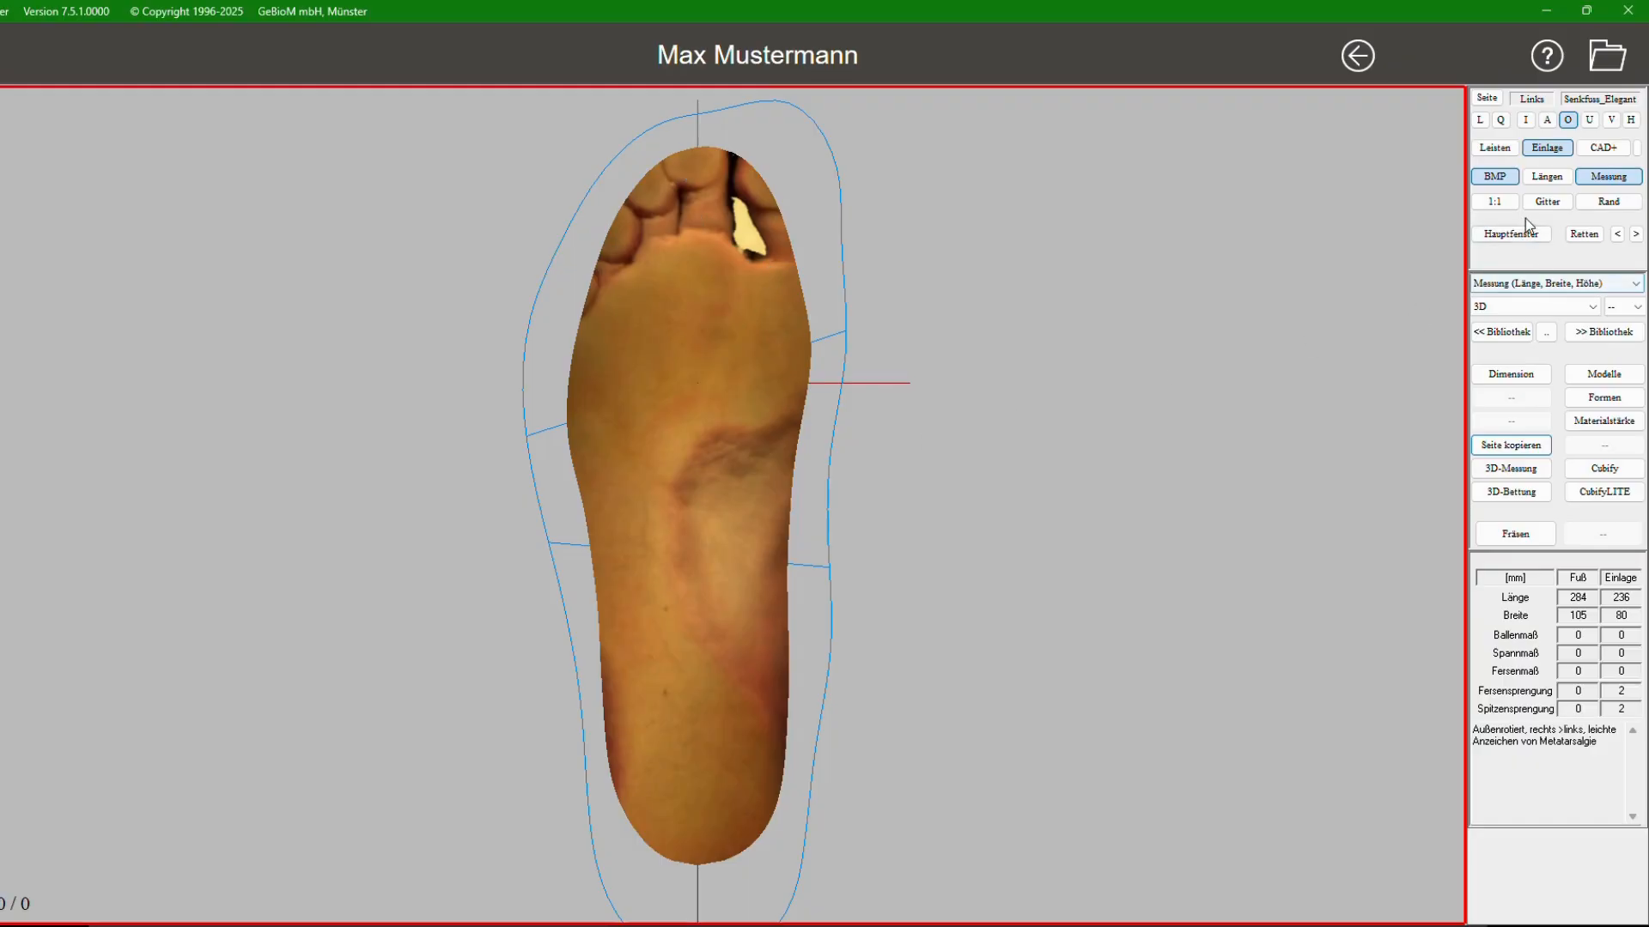
Step: Hide the scan image and measurement outline, and briefly display the insole's length and width dimensions
click(1501, 178)
click(1603, 177)
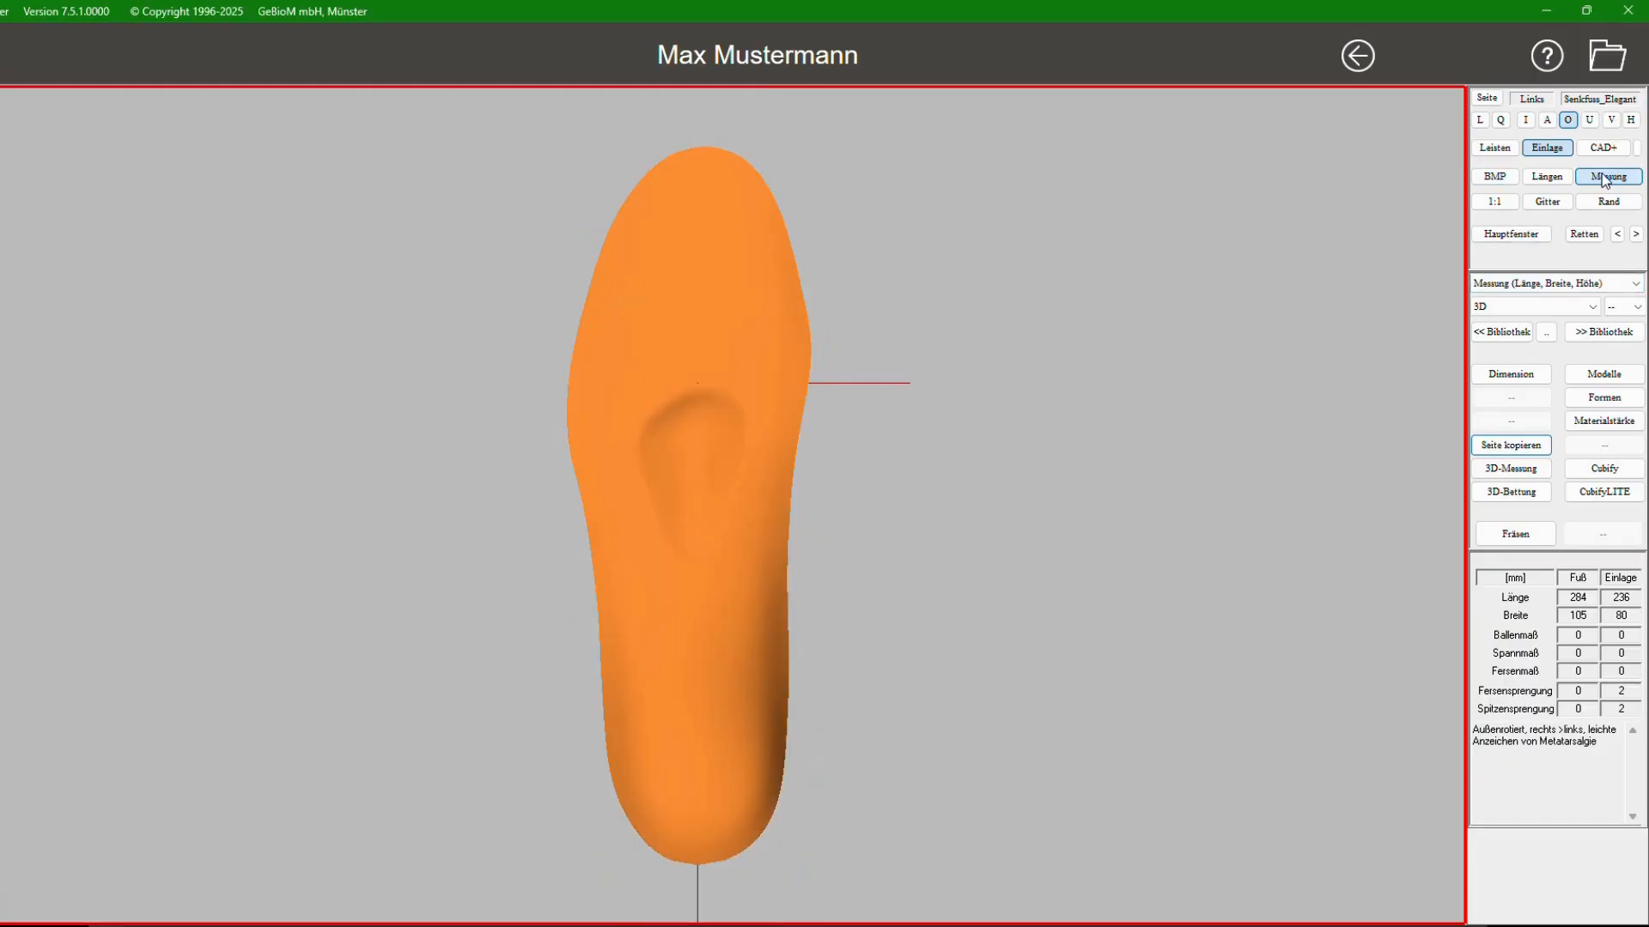
click(1559, 180)
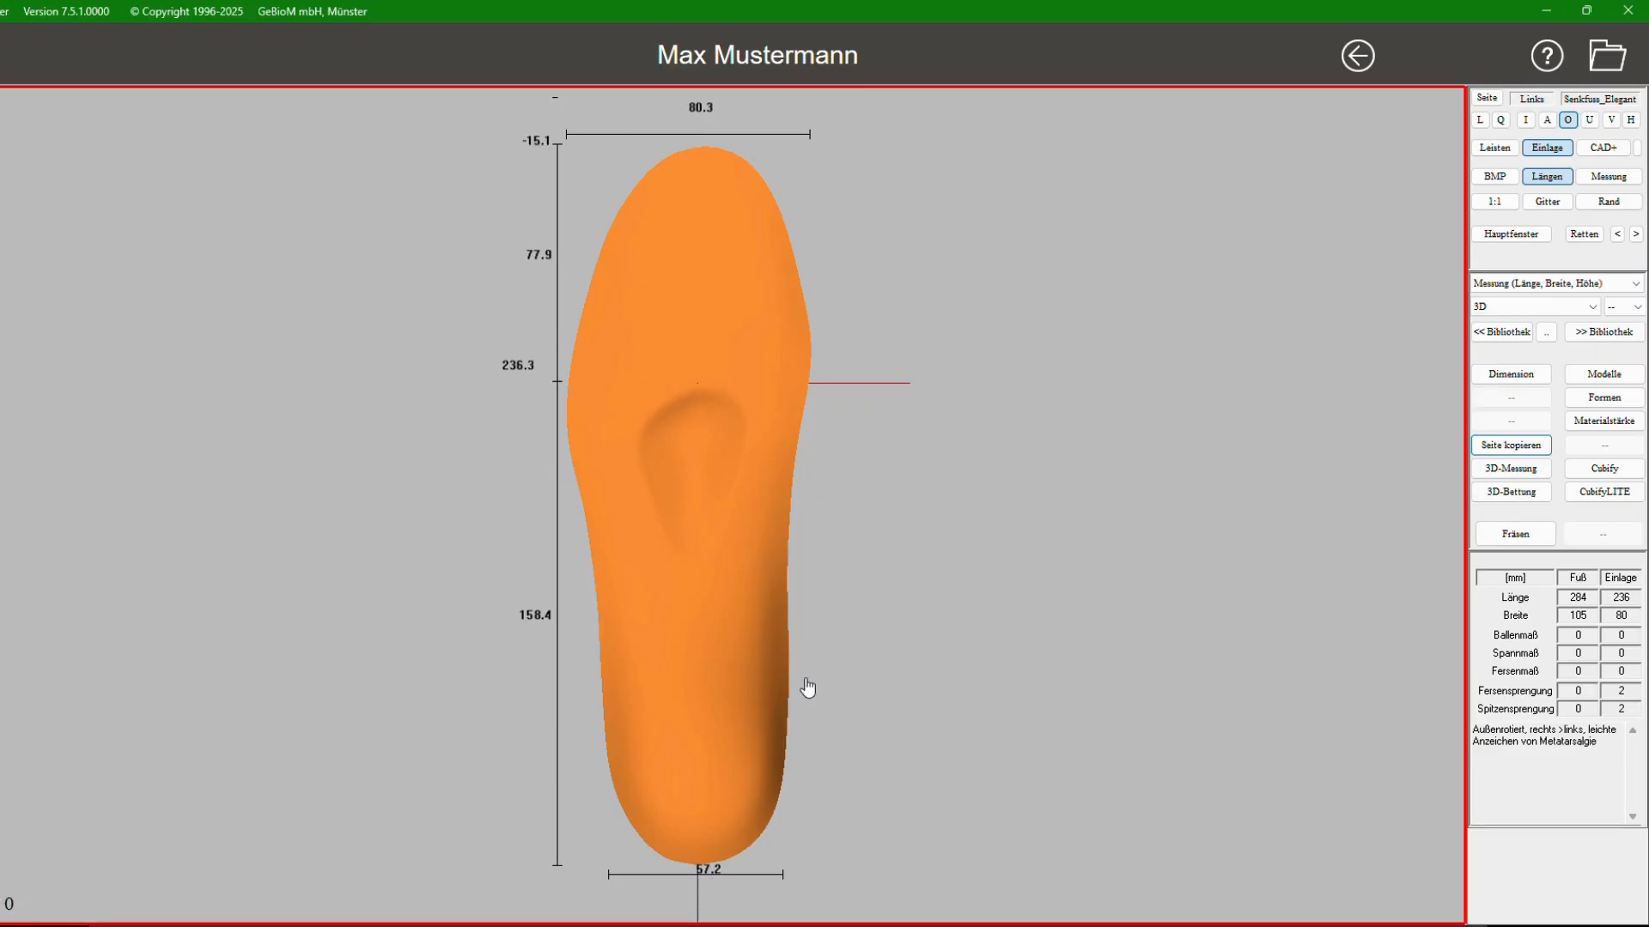
click(1548, 182)
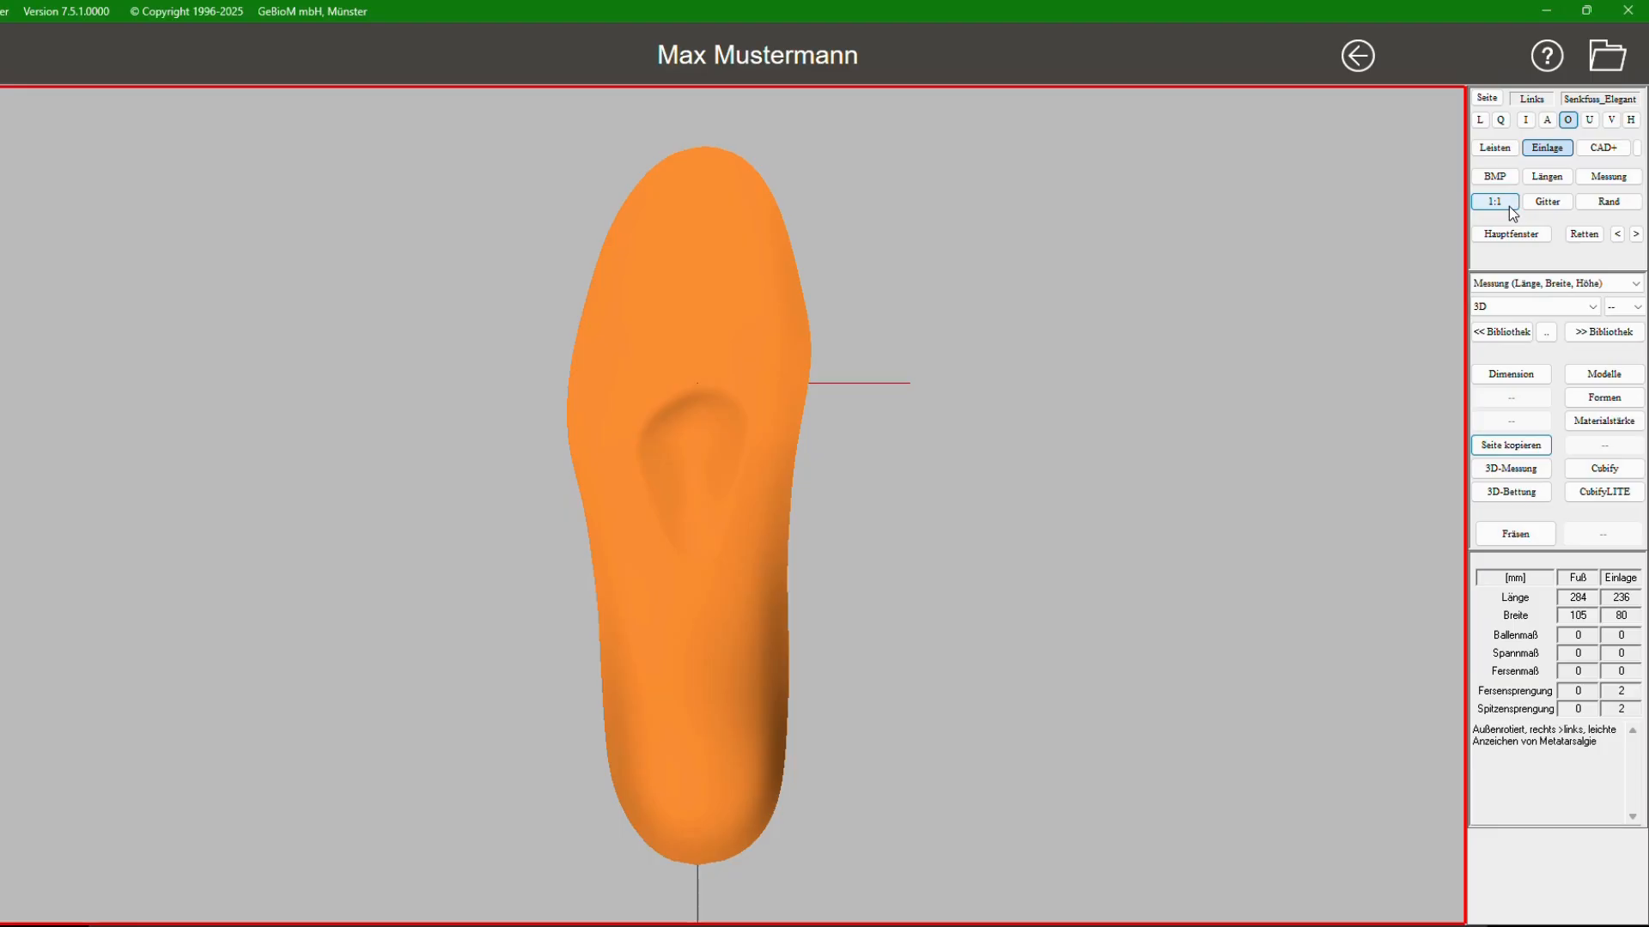
Step: Examine the insole's surface as a wireframe and shaded grid, and its edge in the inner side view
click(1557, 209)
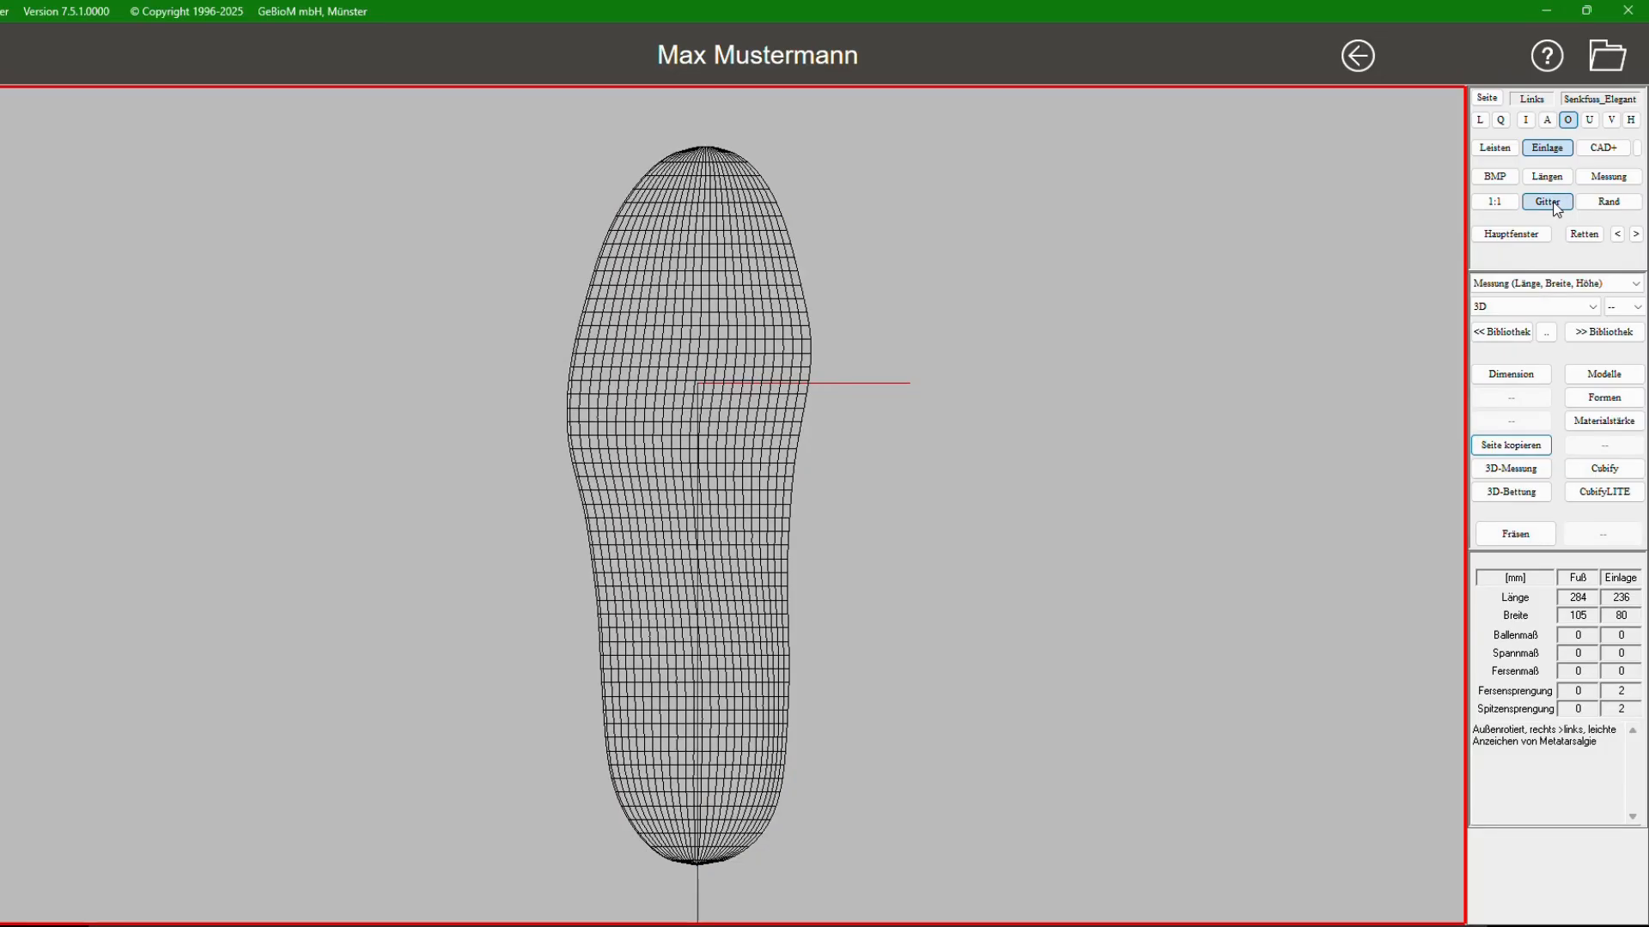
click(1554, 207)
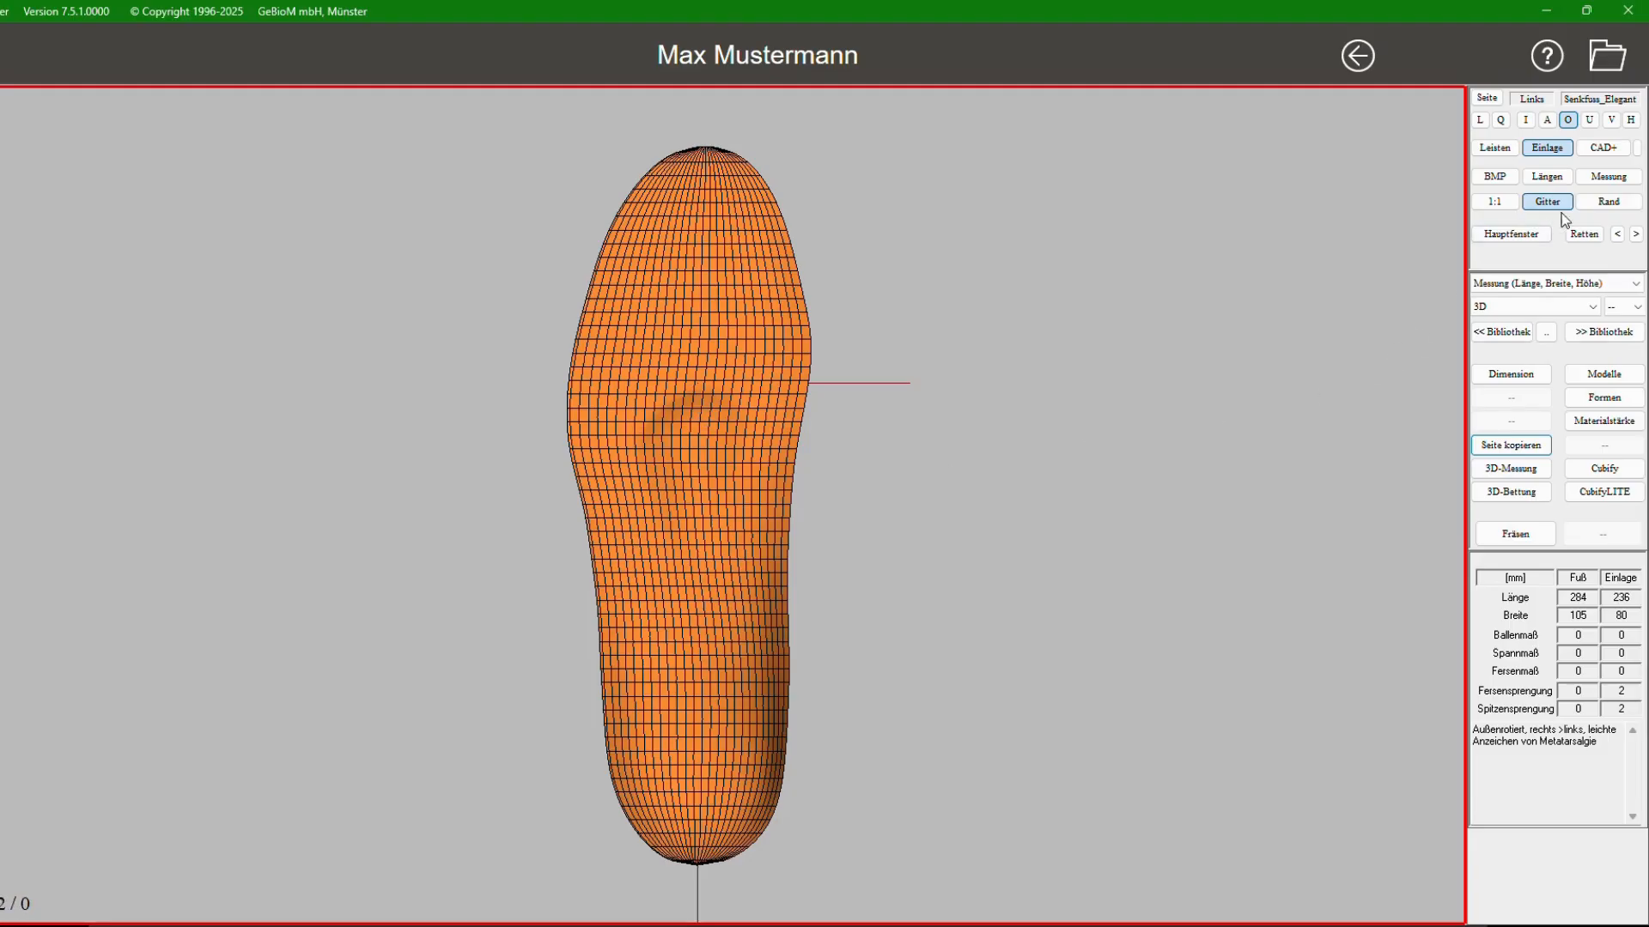
click(1561, 206)
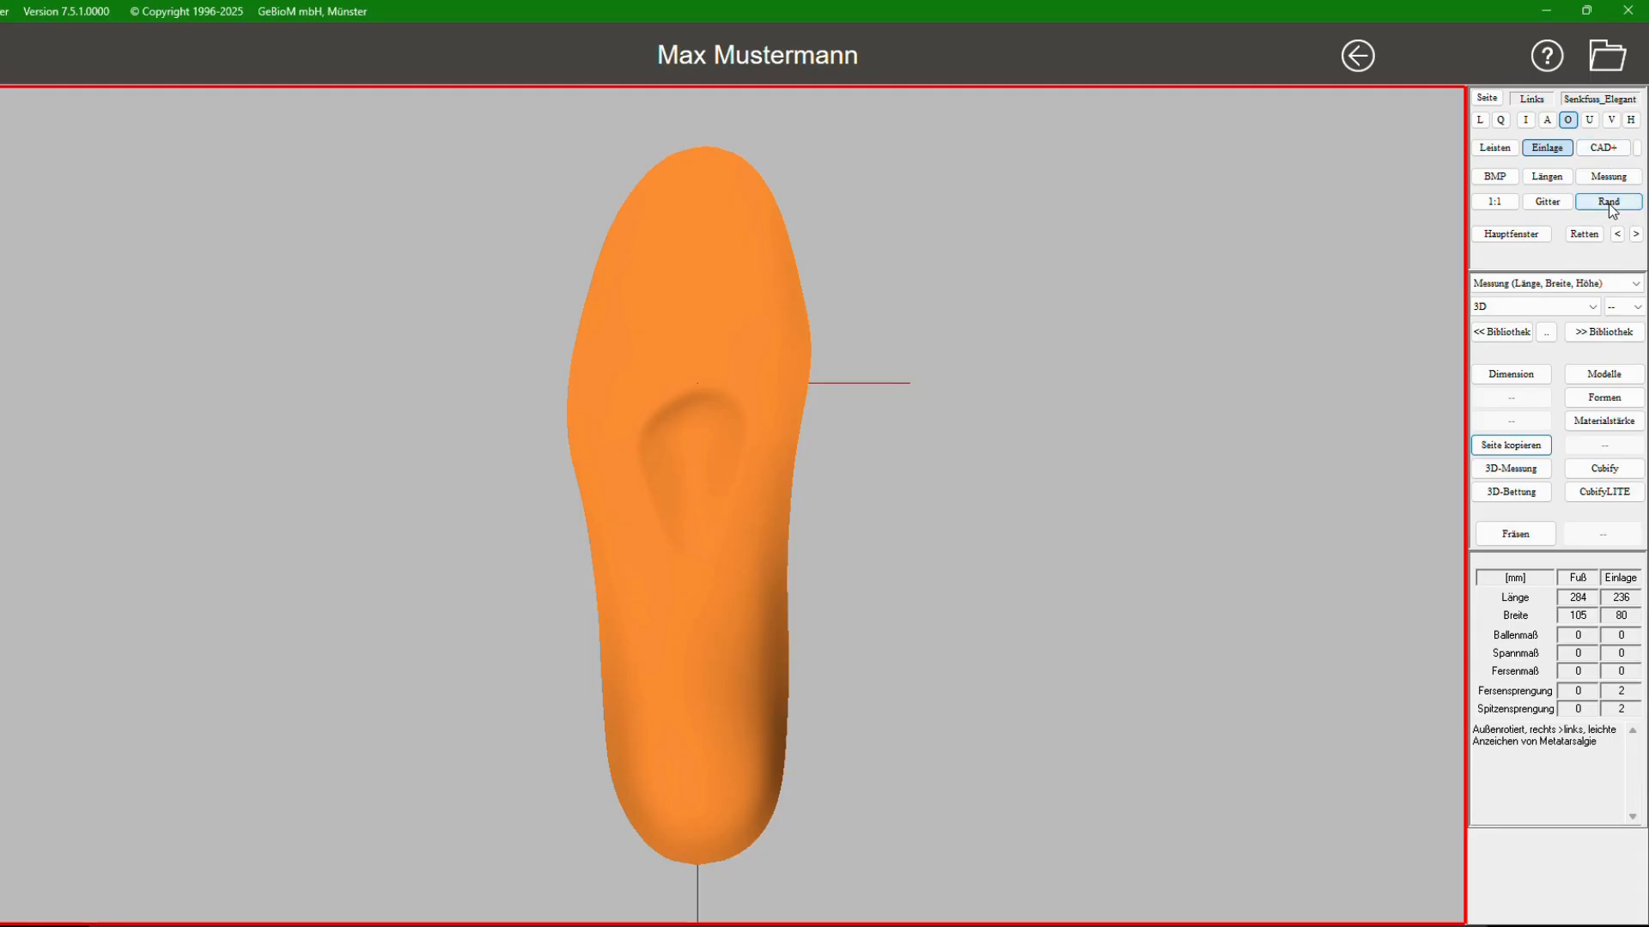
click(1612, 211)
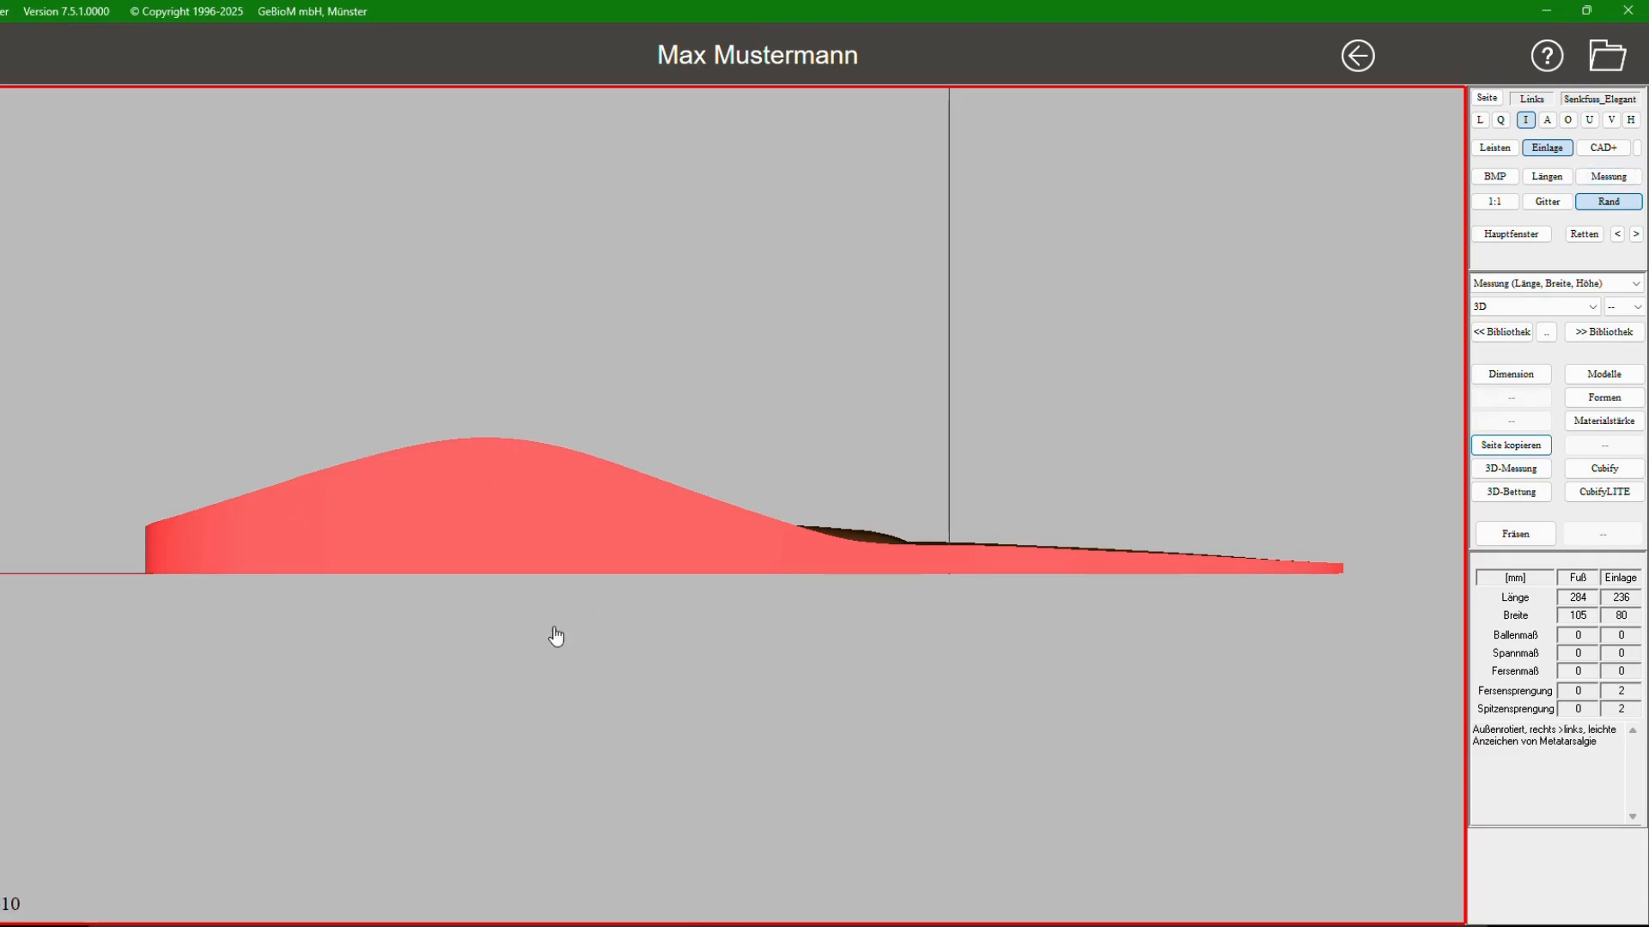
click(1600, 204)
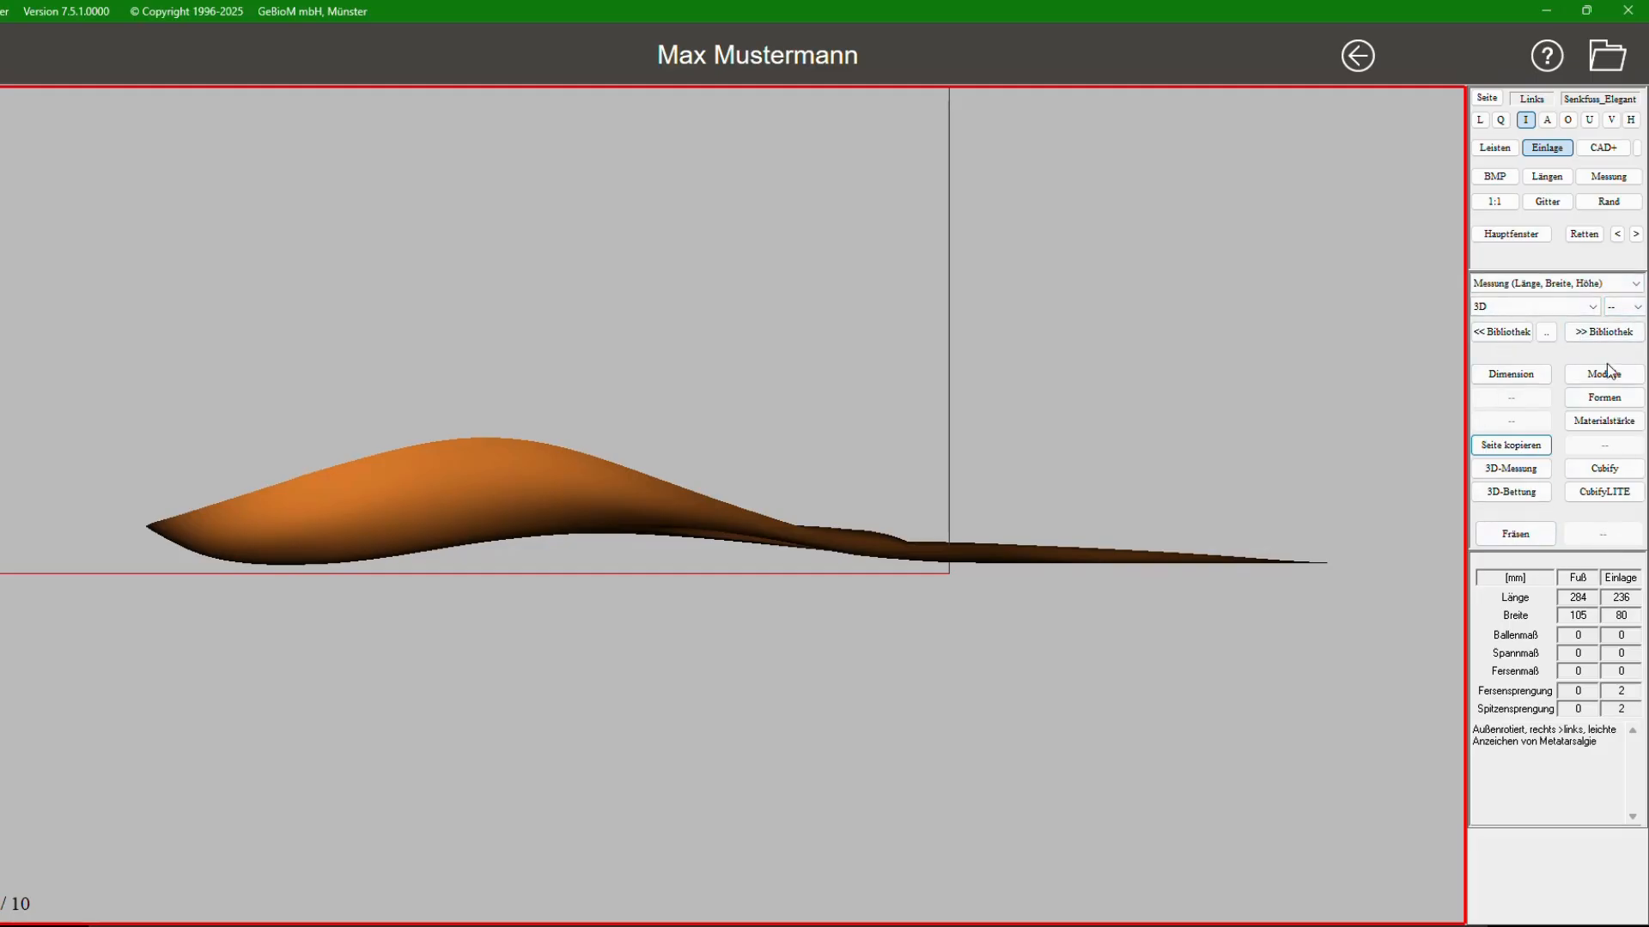
Step: Save the current insole state with Retten and return to the top view
click(1599, 241)
click(1584, 235)
click(1570, 121)
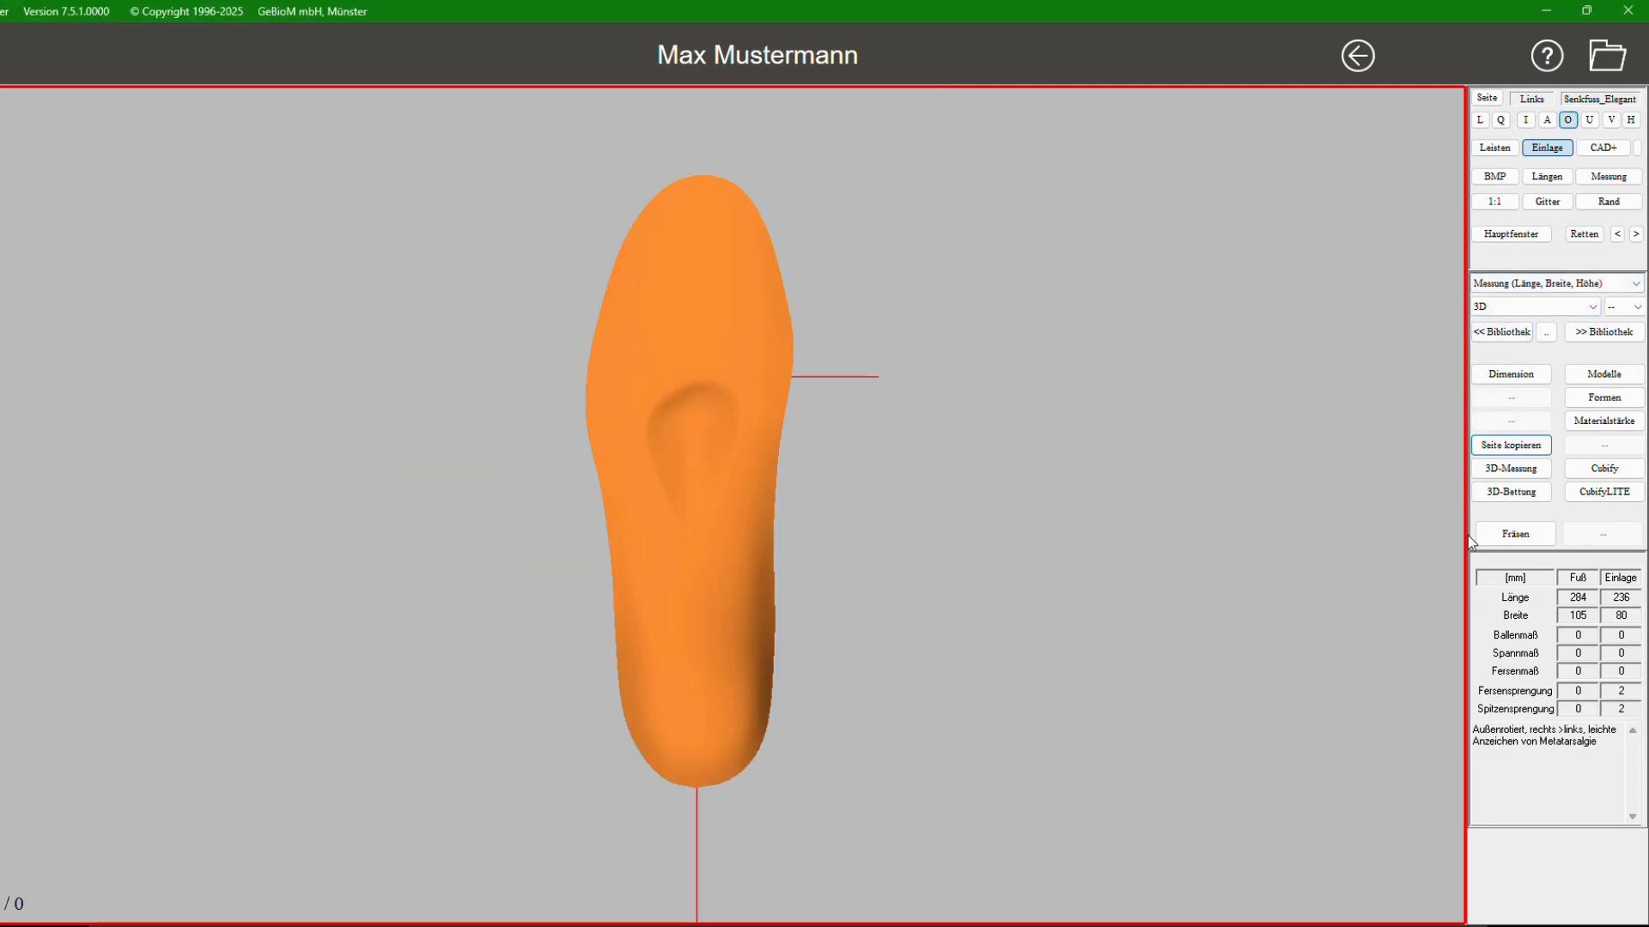
Step: Review the size adaptation modes and insole types, keeping Messung (Länge, Breite, Höhe) and 3D
click(1633, 285)
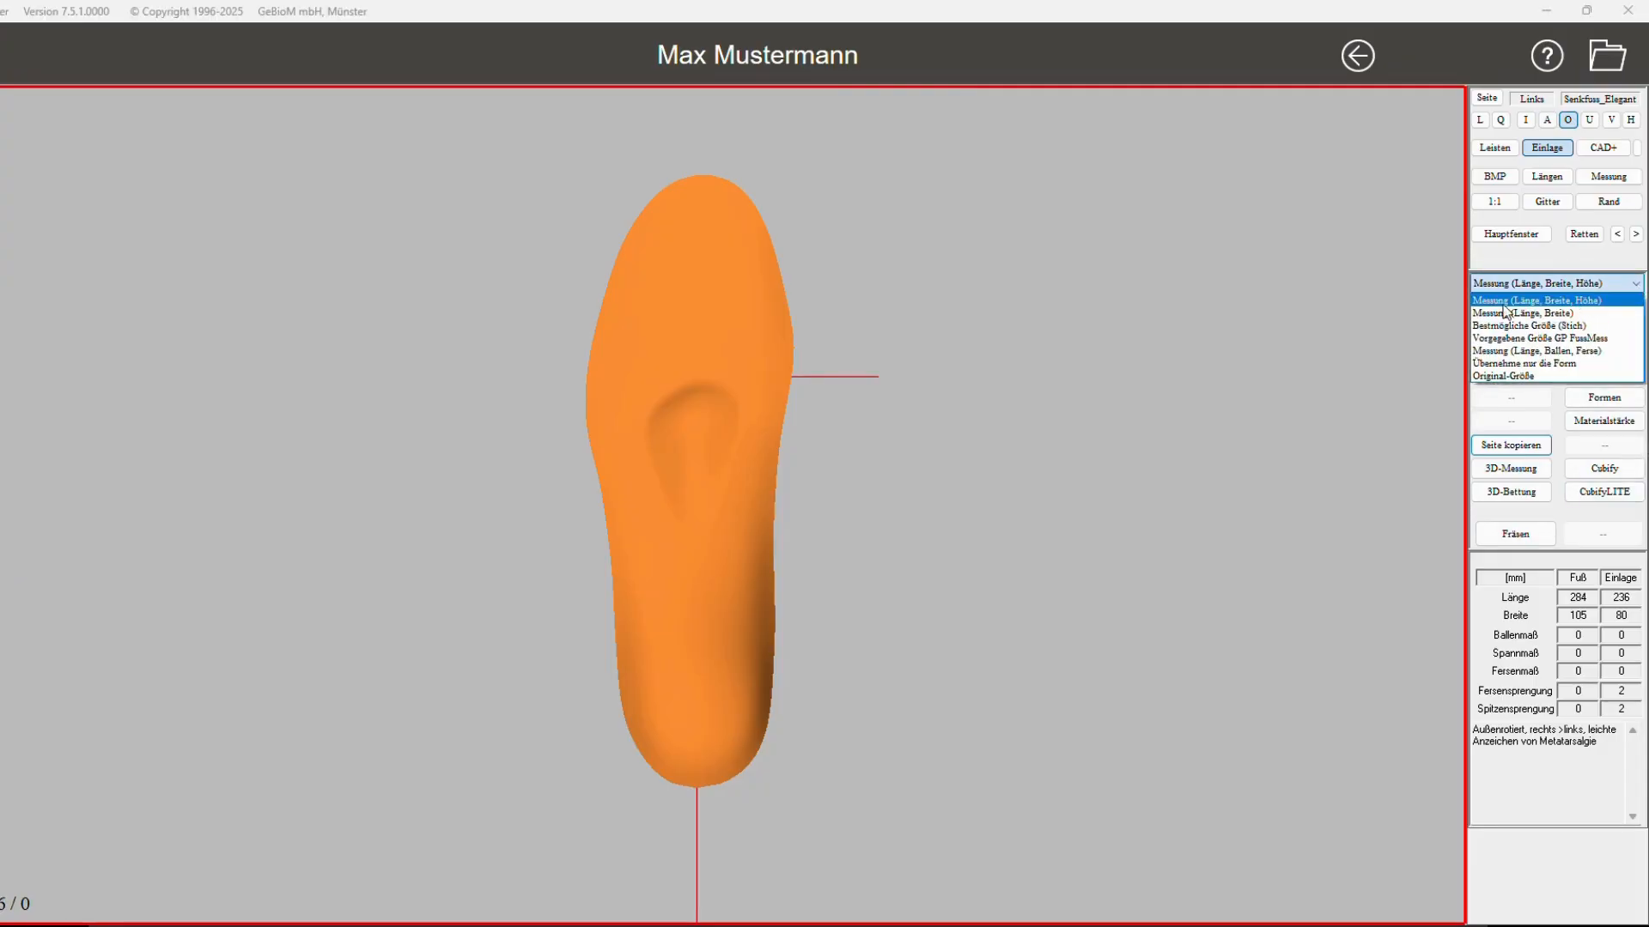
click(1602, 302)
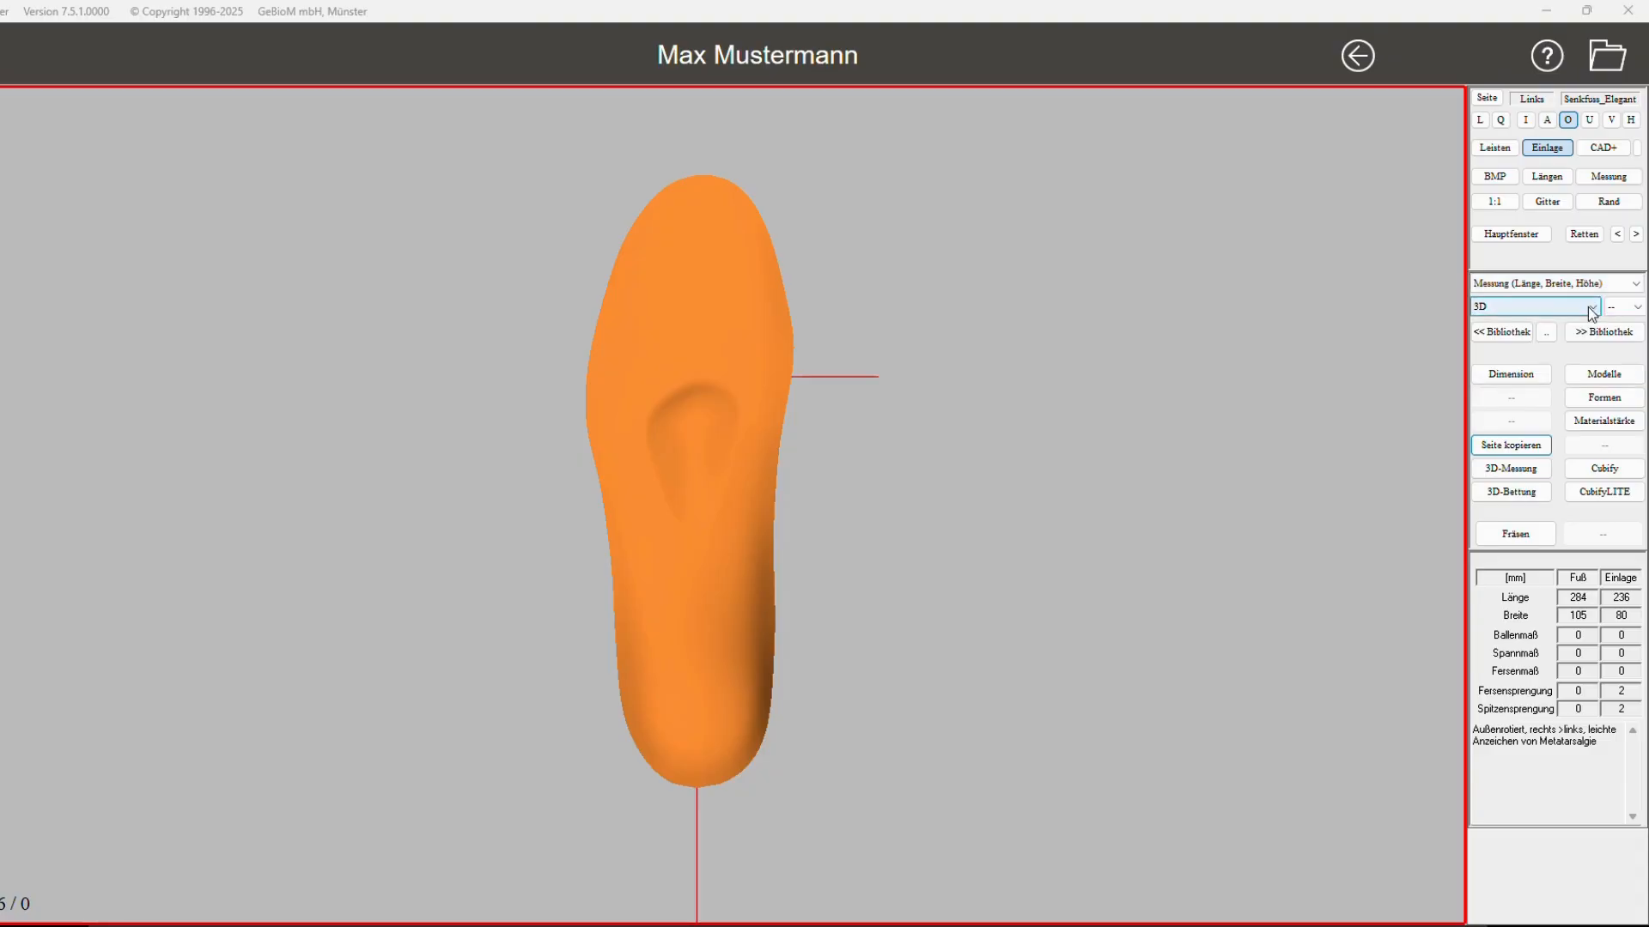
click(1595, 307)
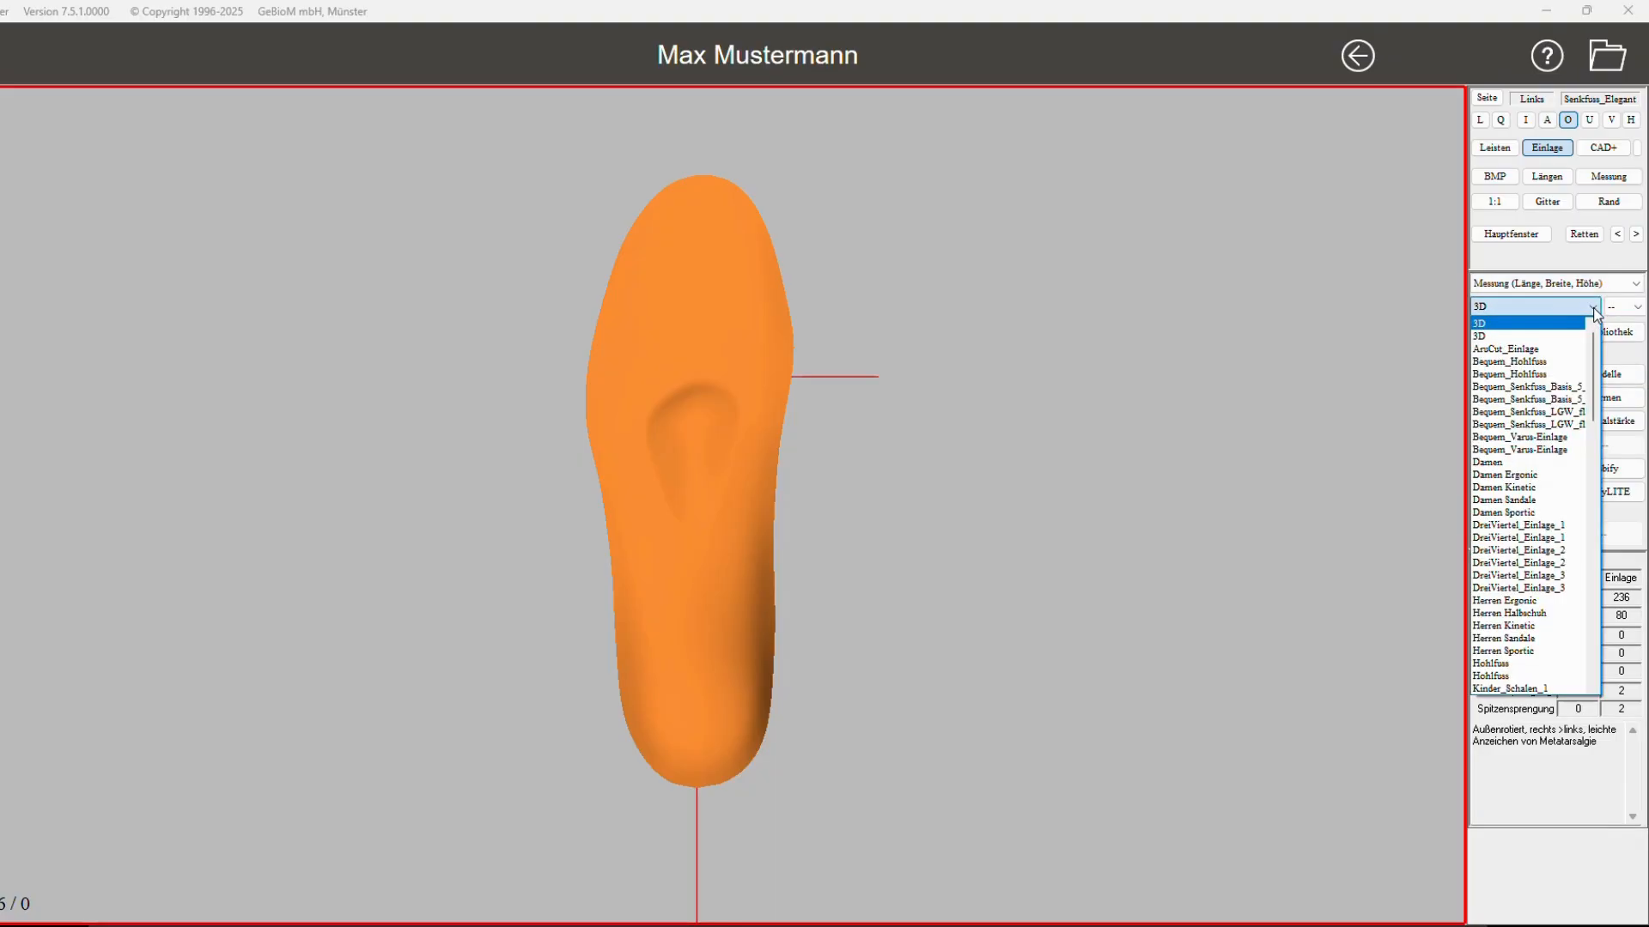
scroll(1548, 495, down, 4)
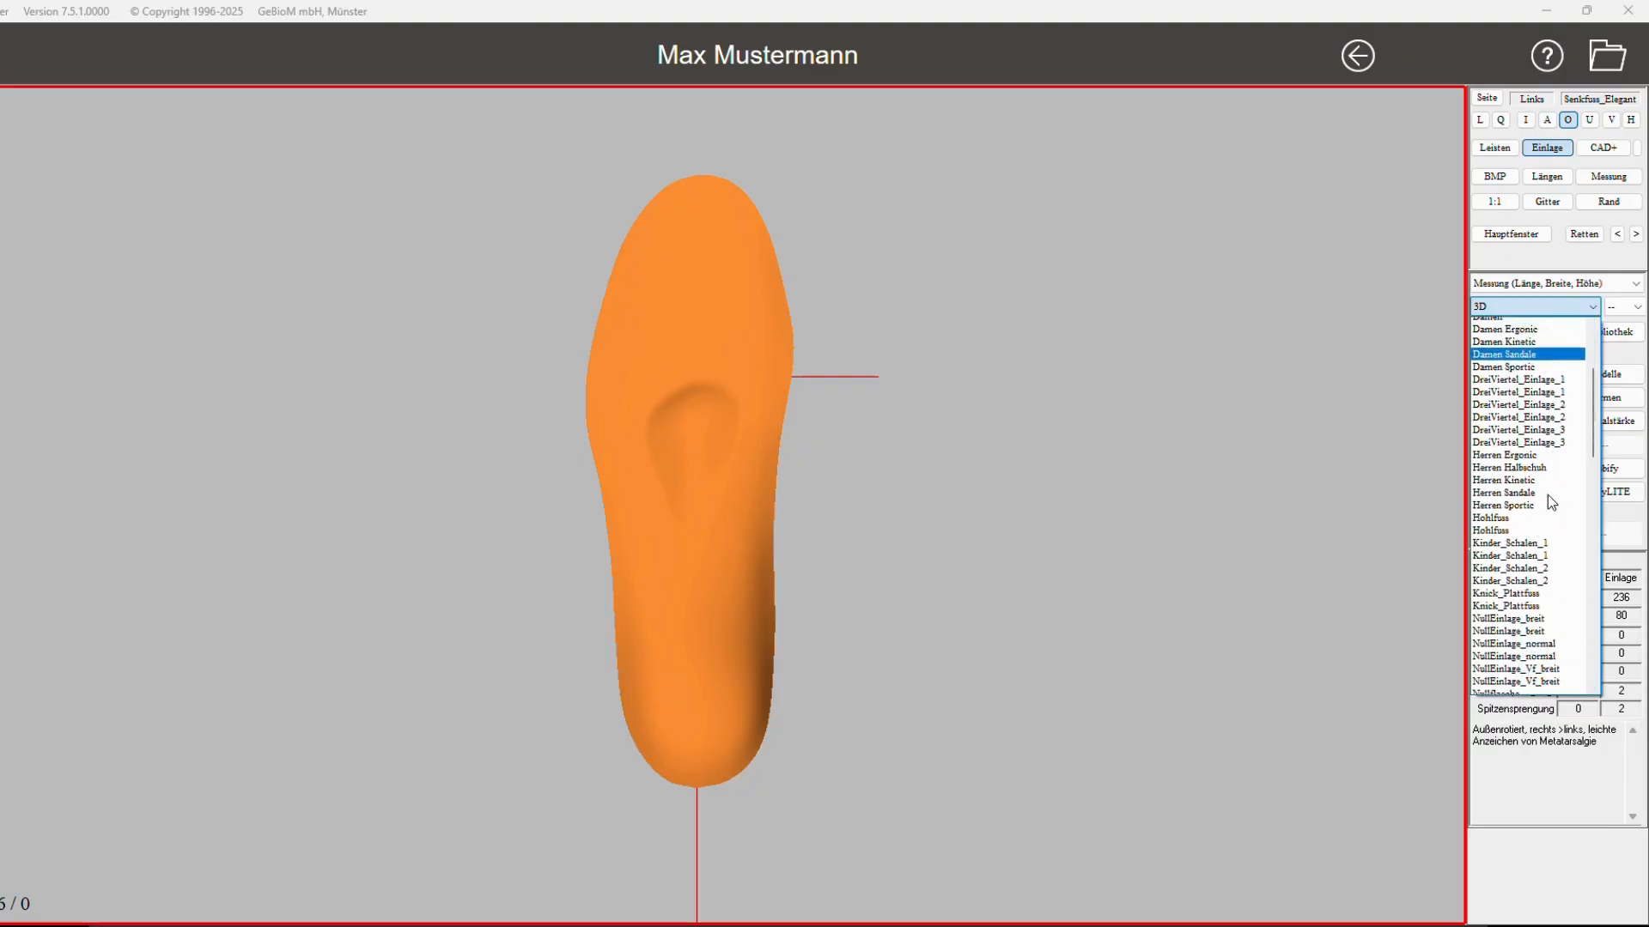
click(1561, 338)
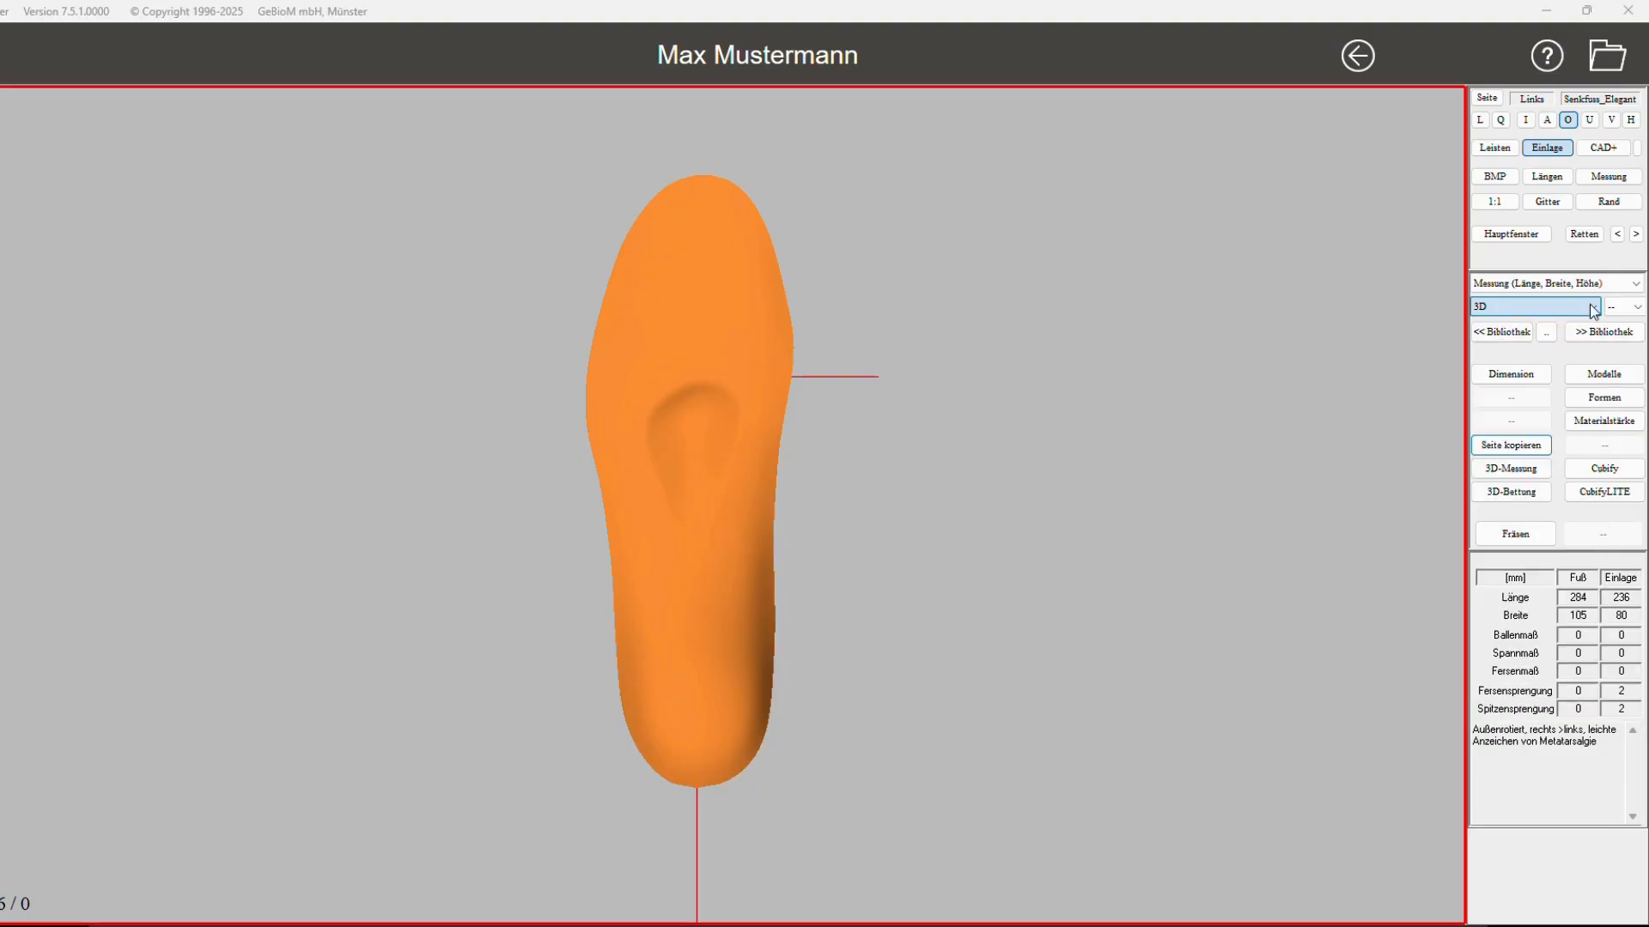
Step: Open the insole library preview and choose the BIB_GP_Einlagen_Basic library
click(1504, 335)
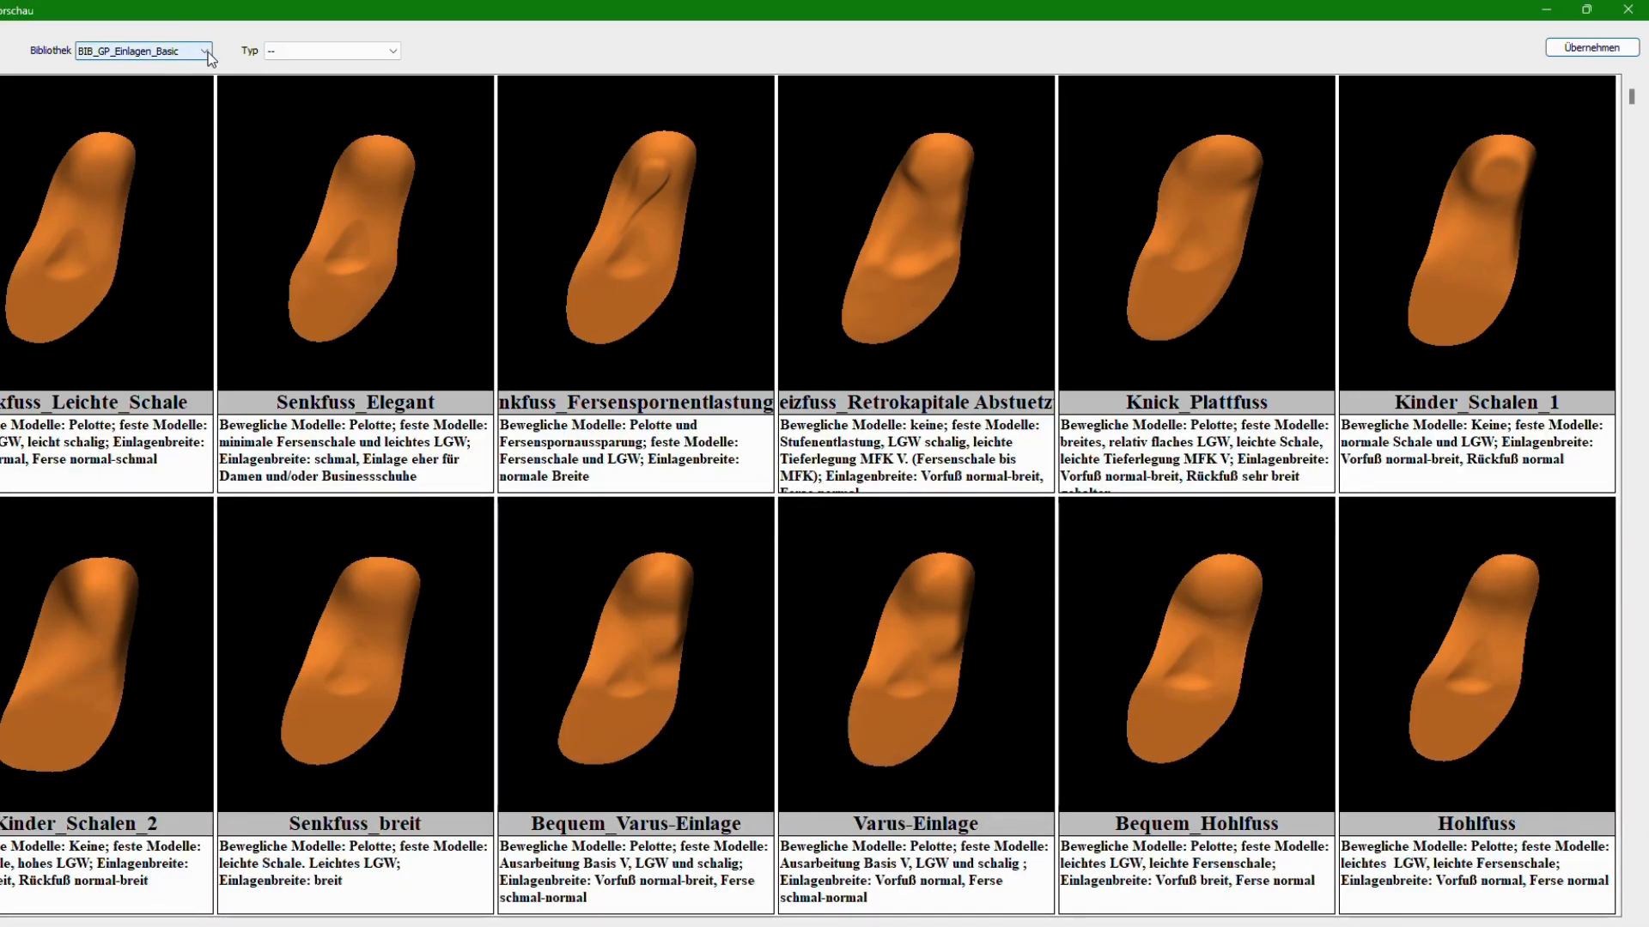
click(206, 54)
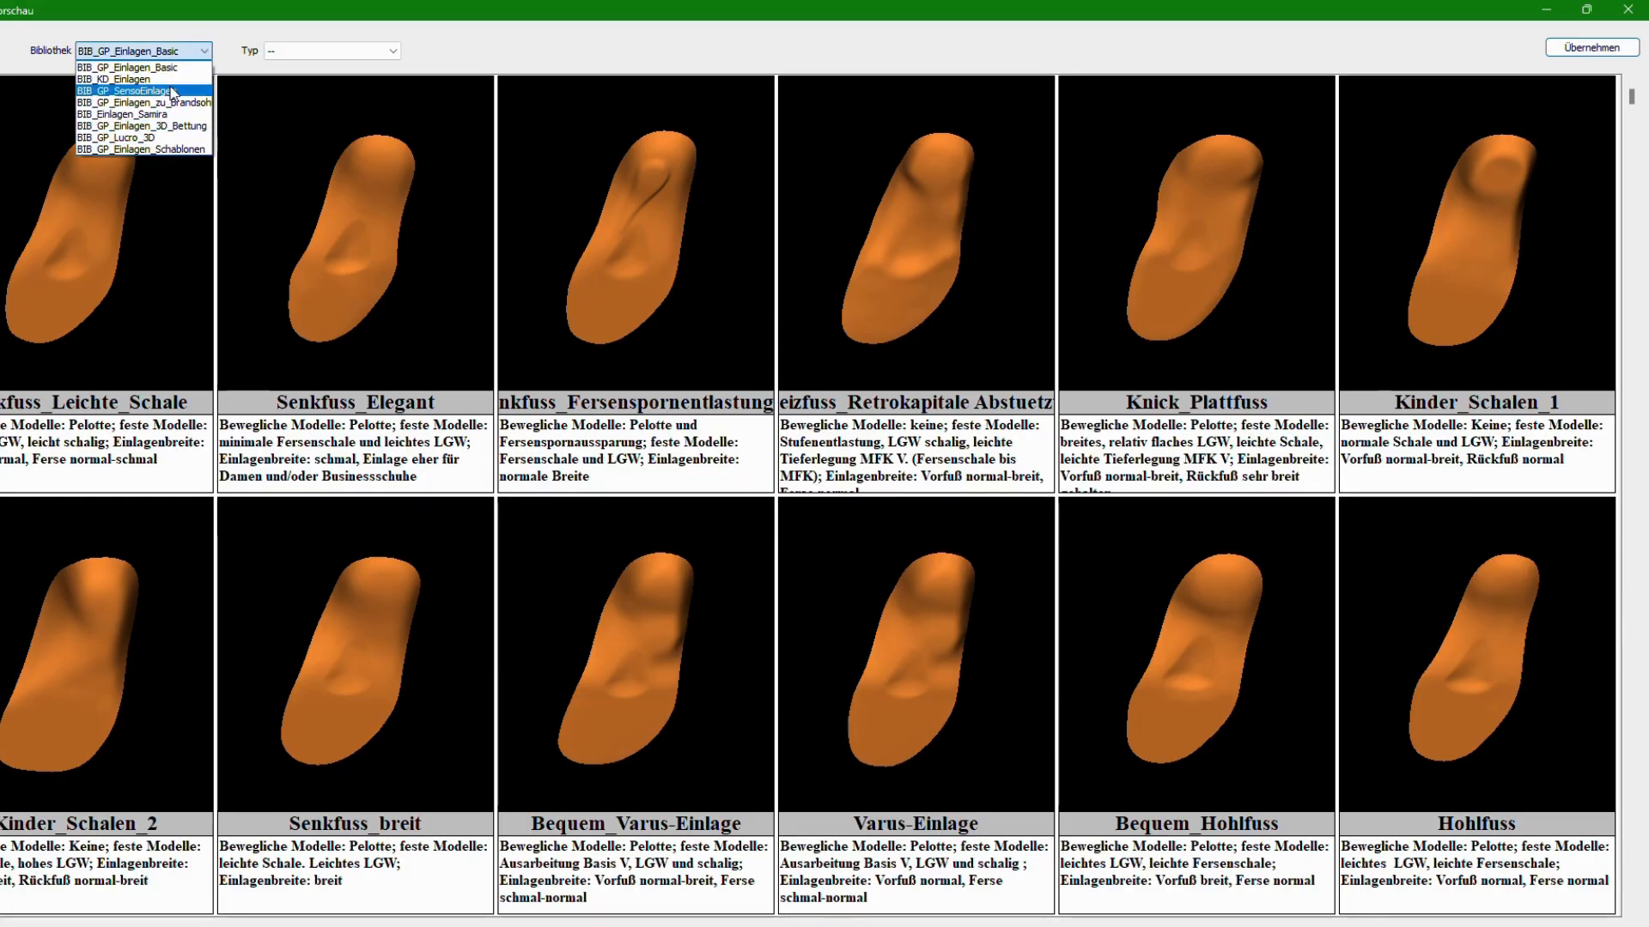
click(165, 66)
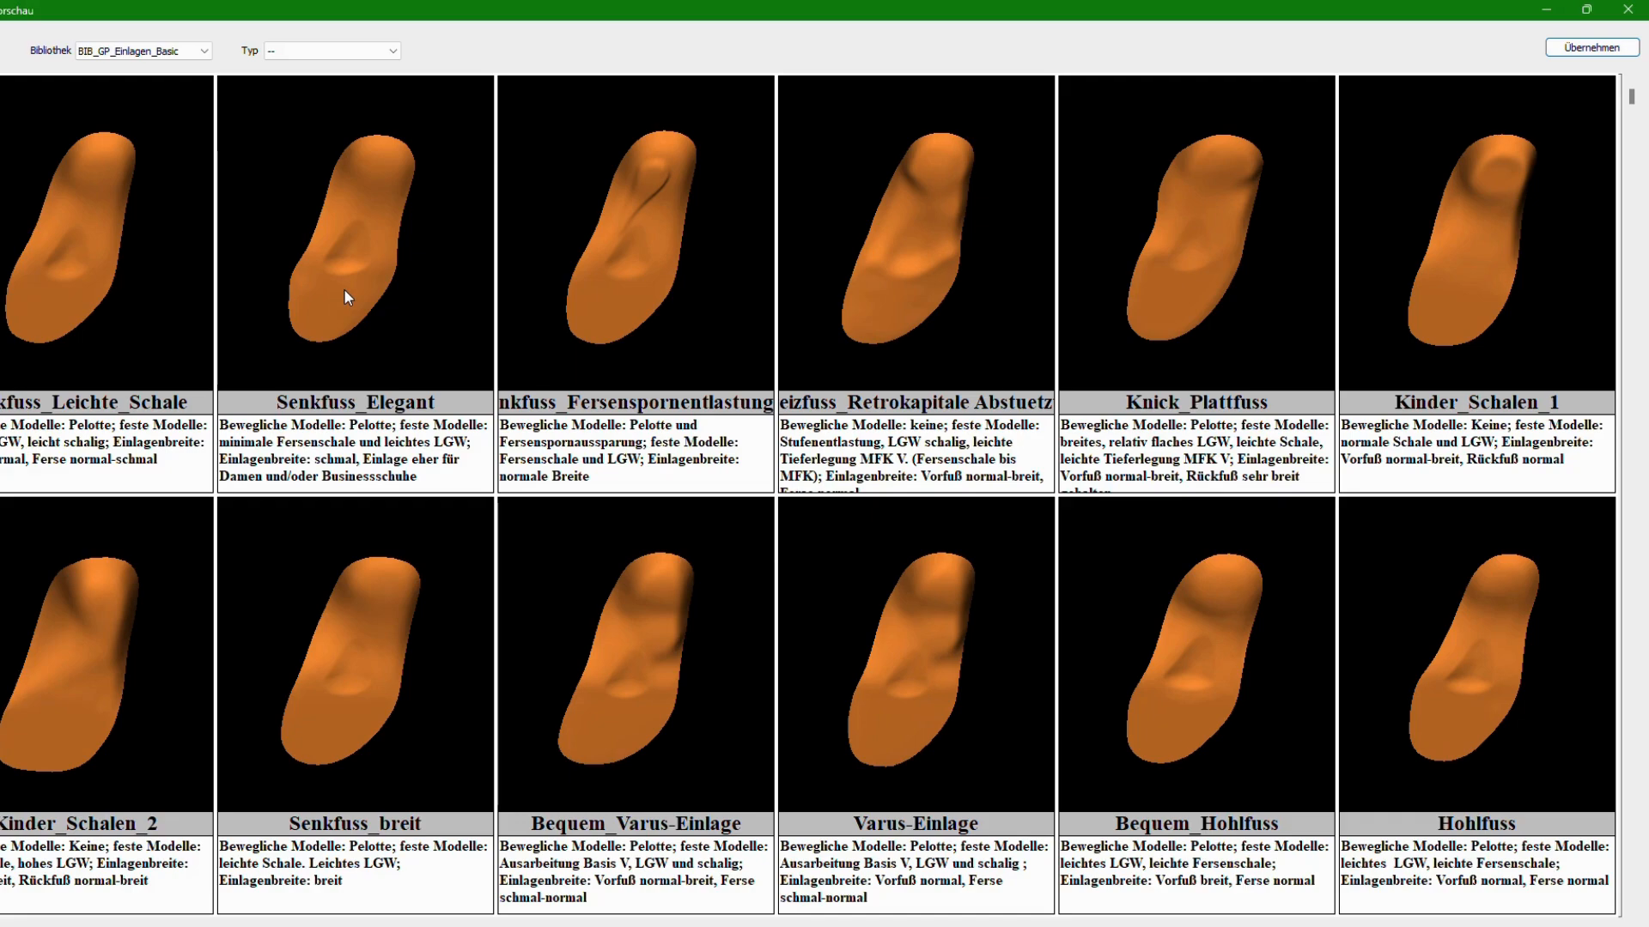
Step: Load the Senkfuss_Elegant insole from the library and set its size to 40
click(419, 277)
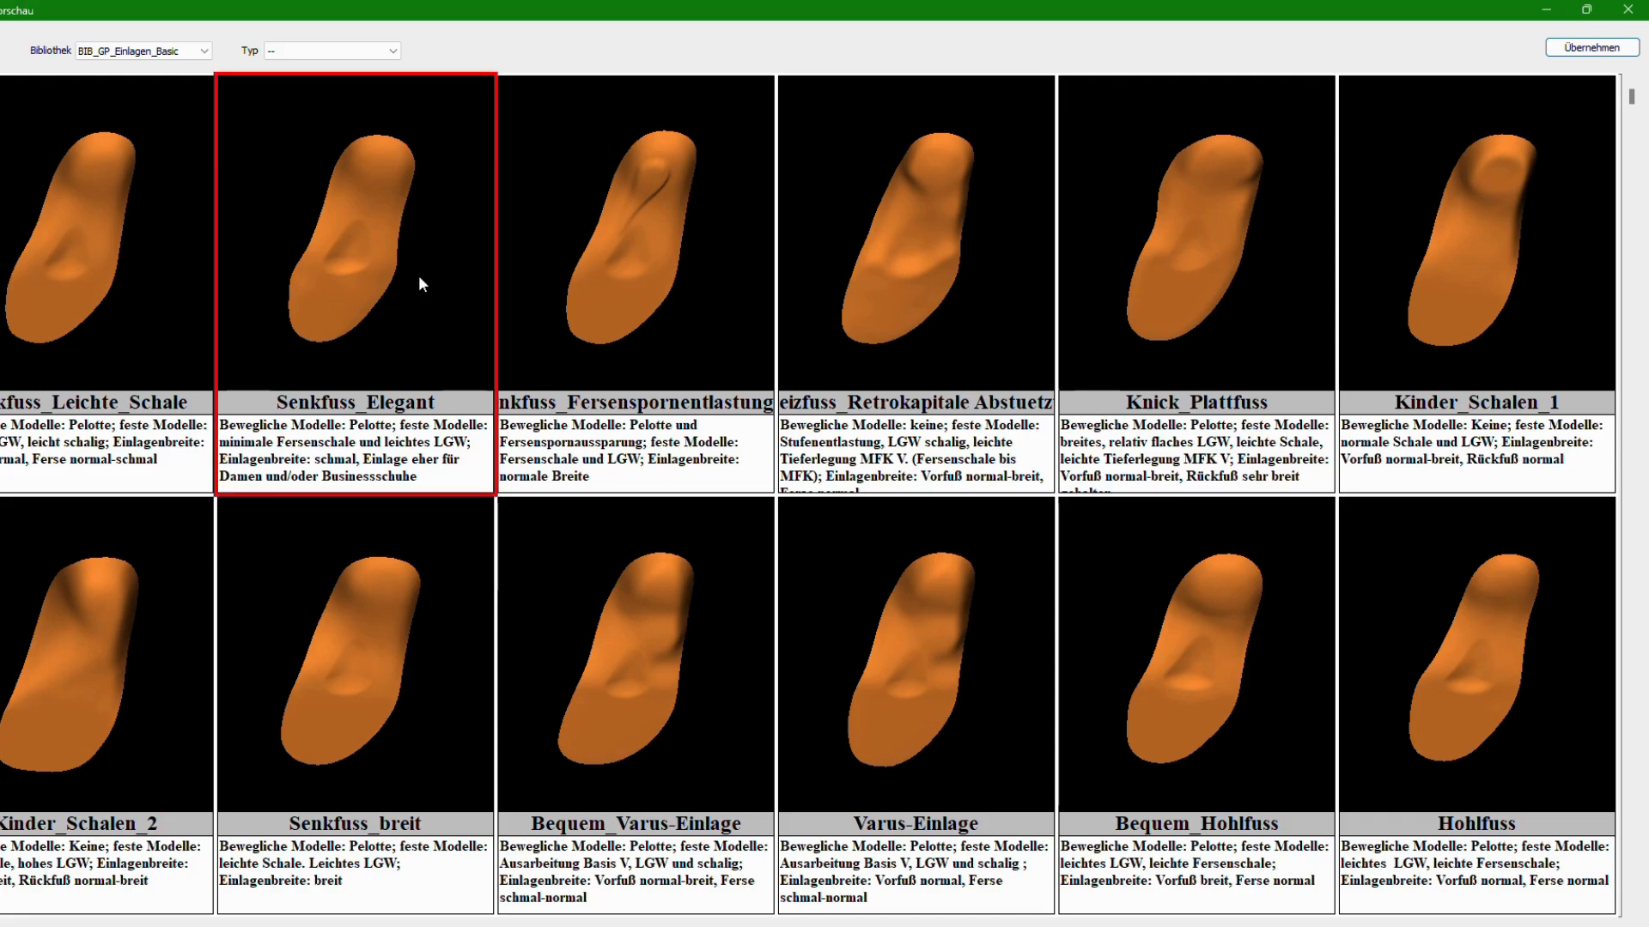
click(1614, 50)
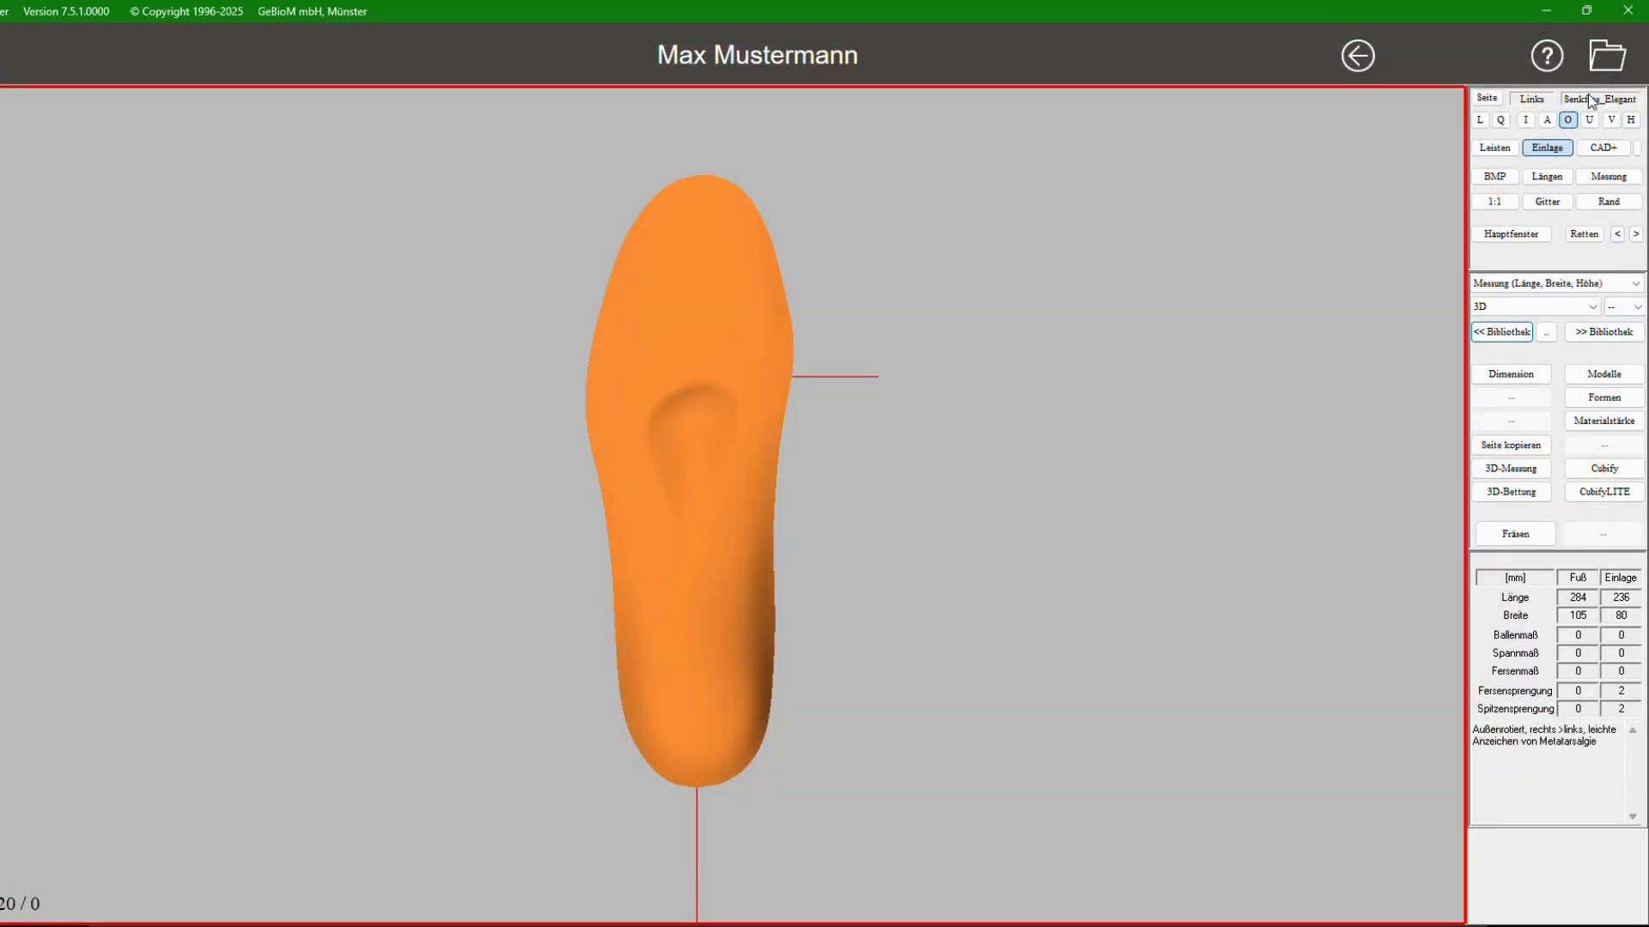
click(1638, 307)
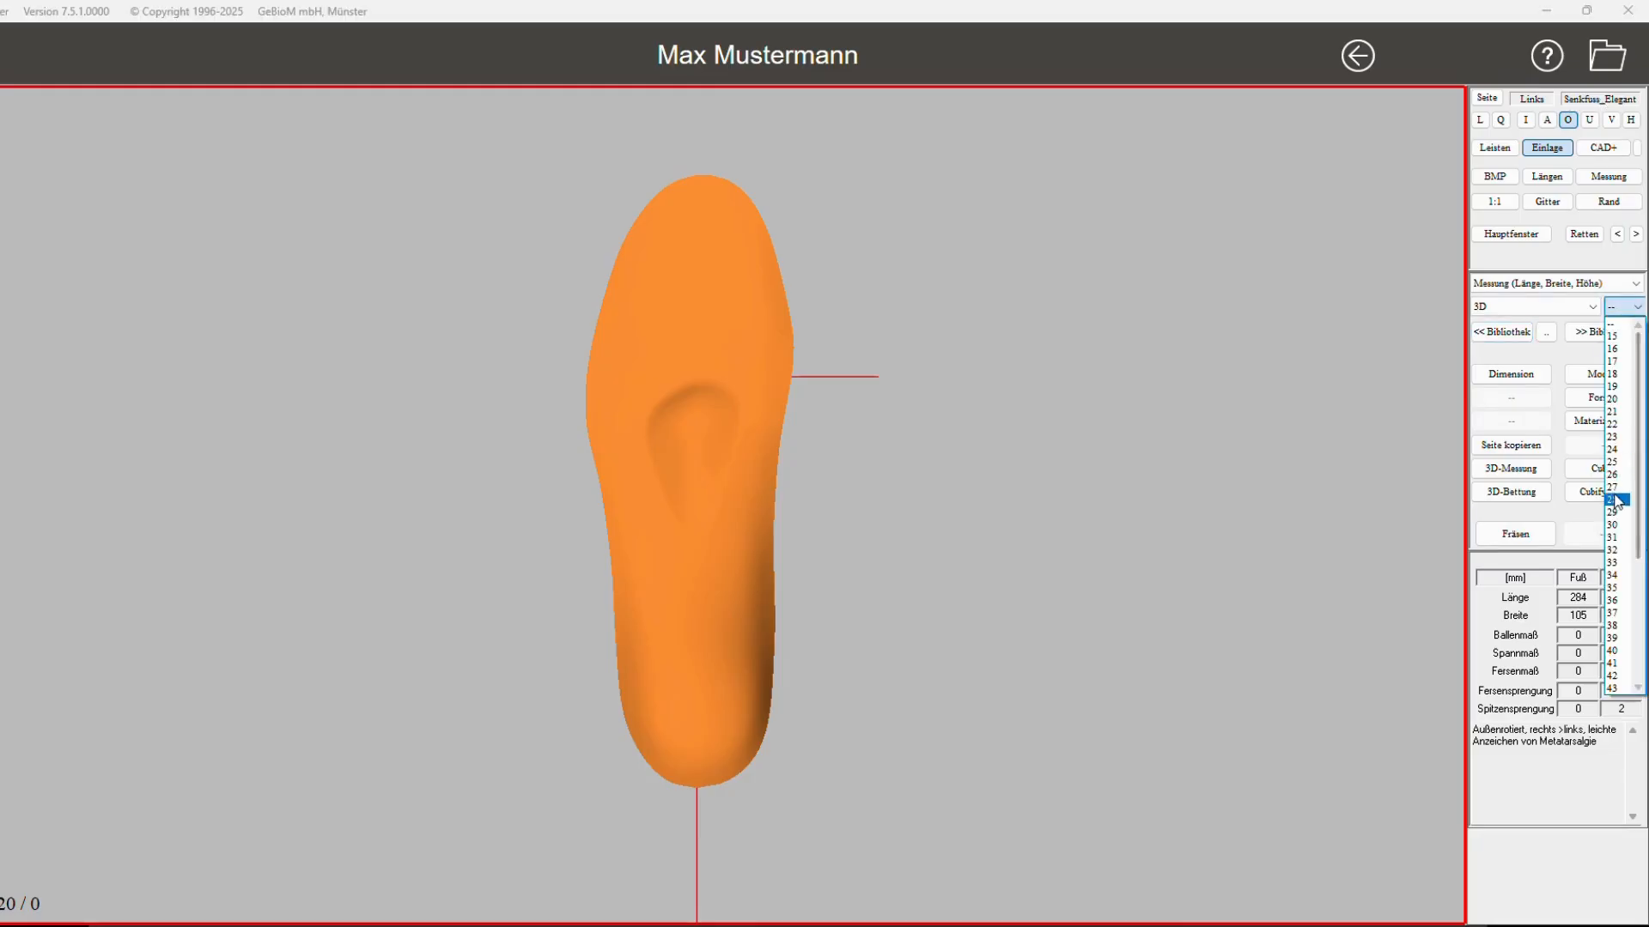
click(1614, 650)
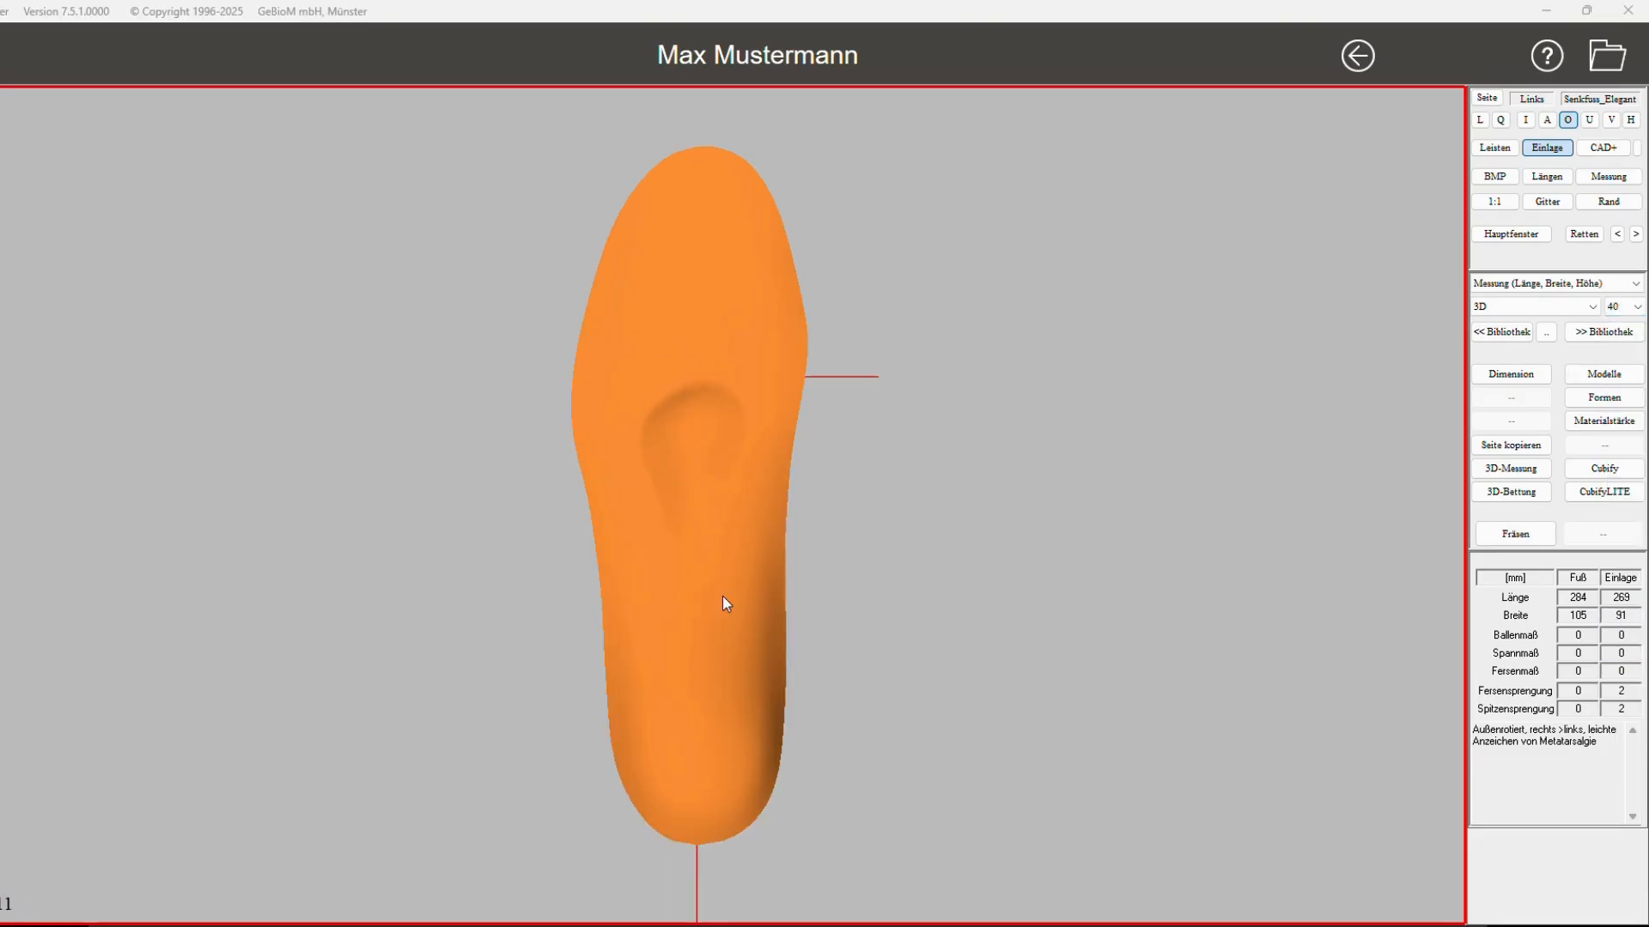
Step: Open the insole's dimension editing and adjust the Ballenlinie at the ball area's inner edge
click(1521, 378)
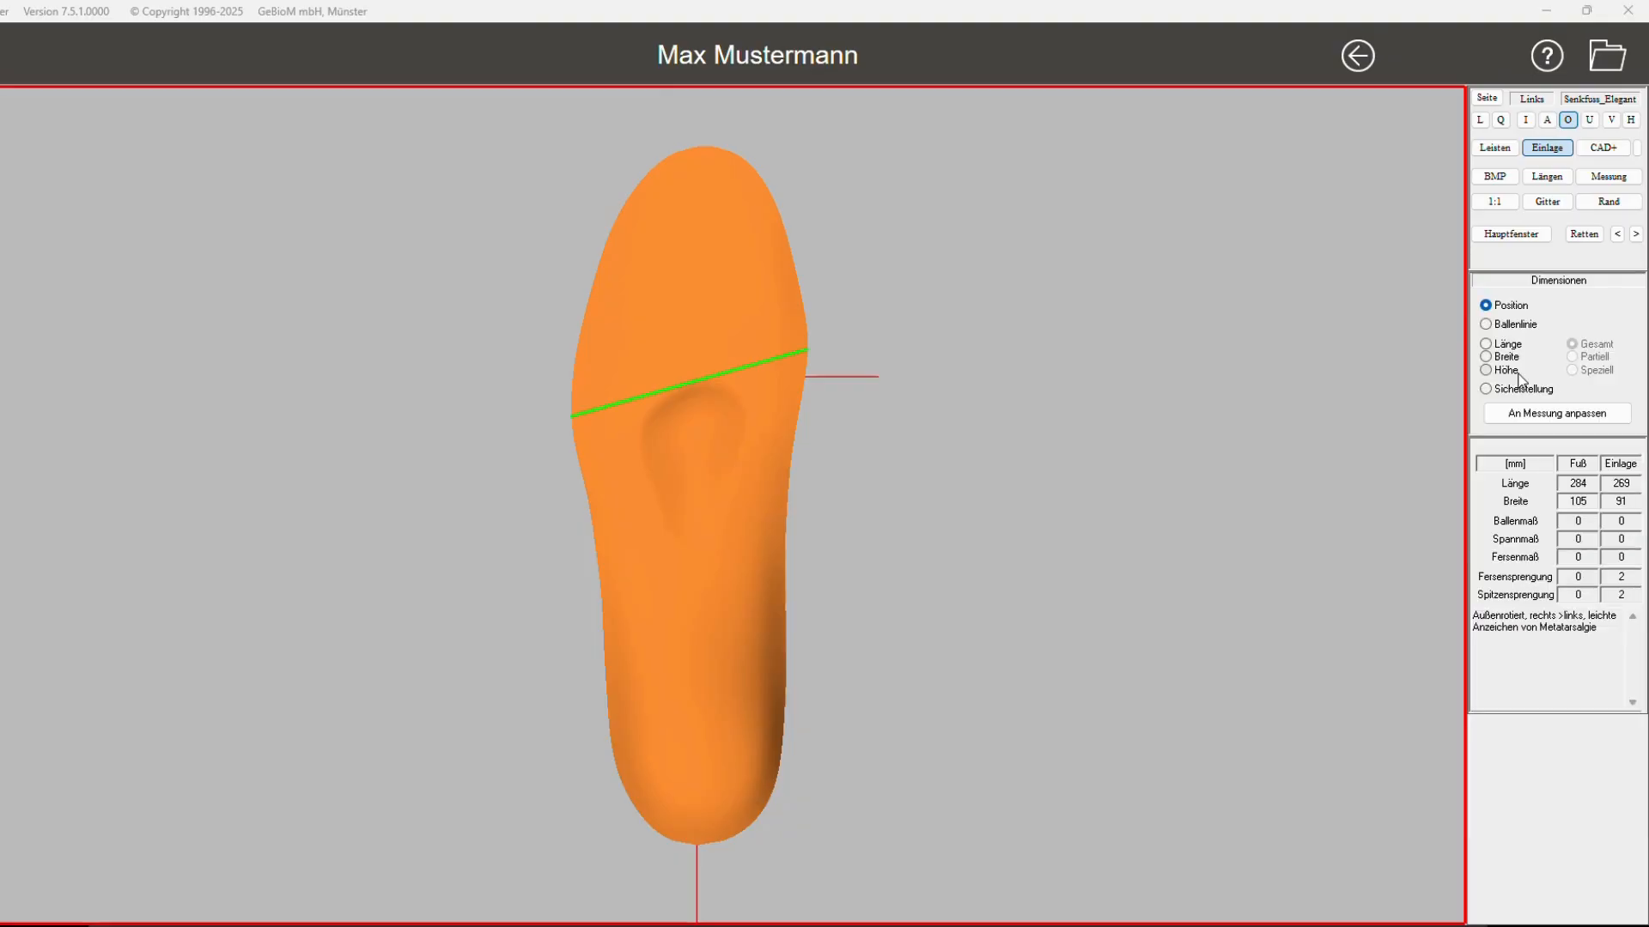
click(1500, 325)
mouse_move(801, 368)
mouse_down()
mouse_move(807, 344)
mouse_move(808, 370)
mouse_up()
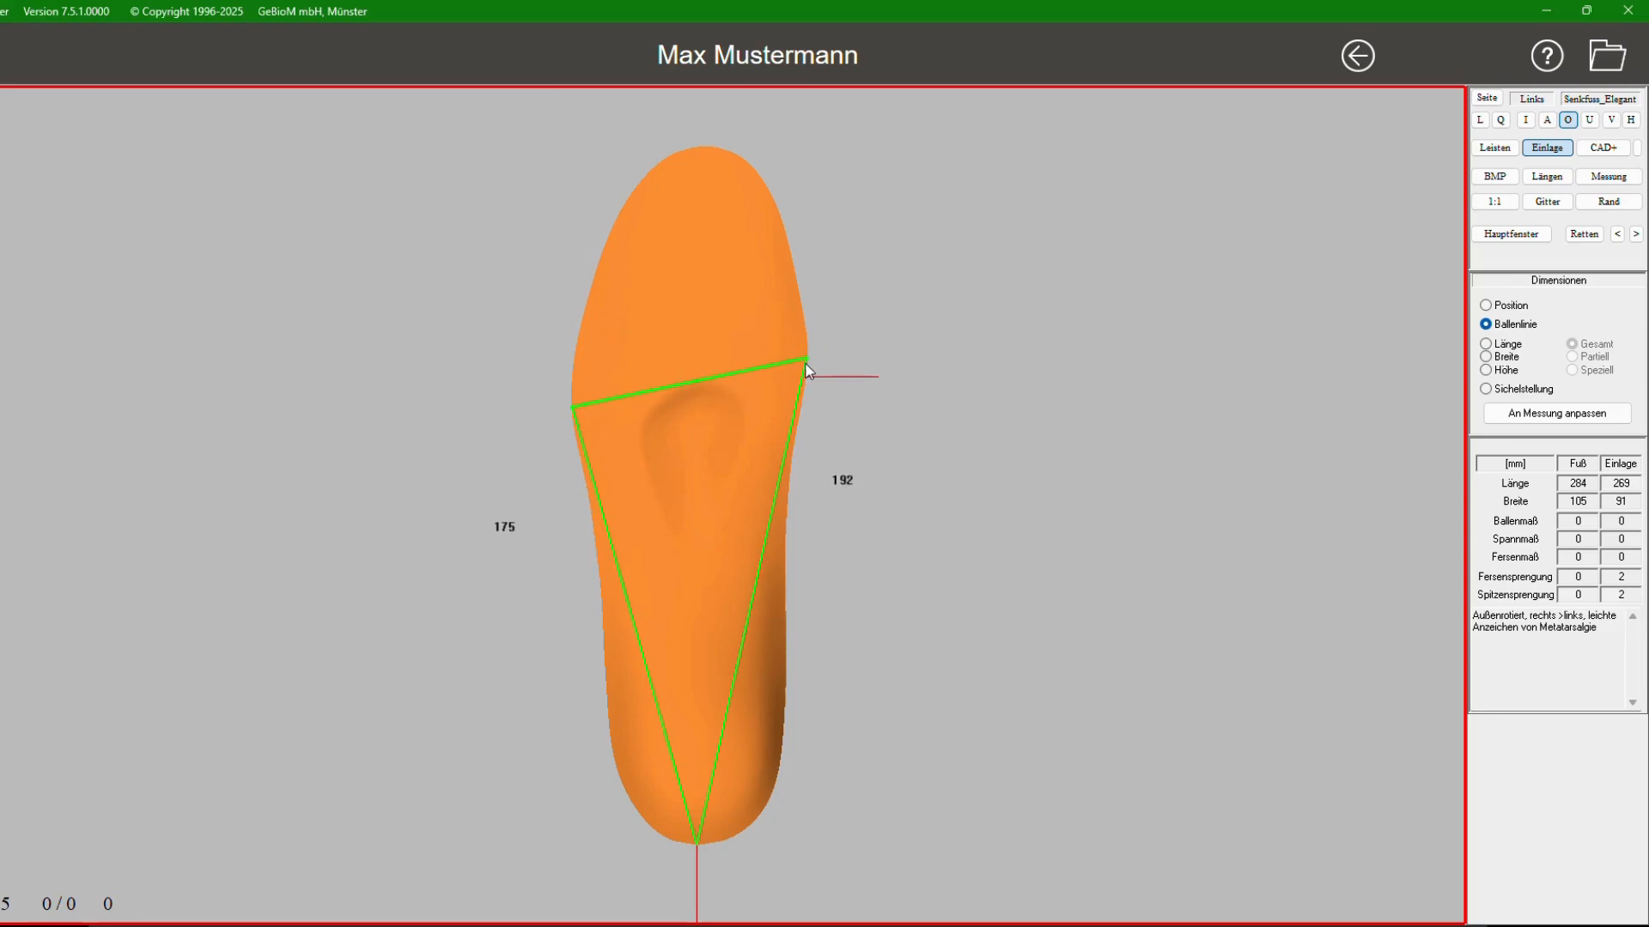
Step: Adjust the insole's length at toe and heel with Gesamt, Partiell and Speziell, to about 272 mm
click(1488, 345)
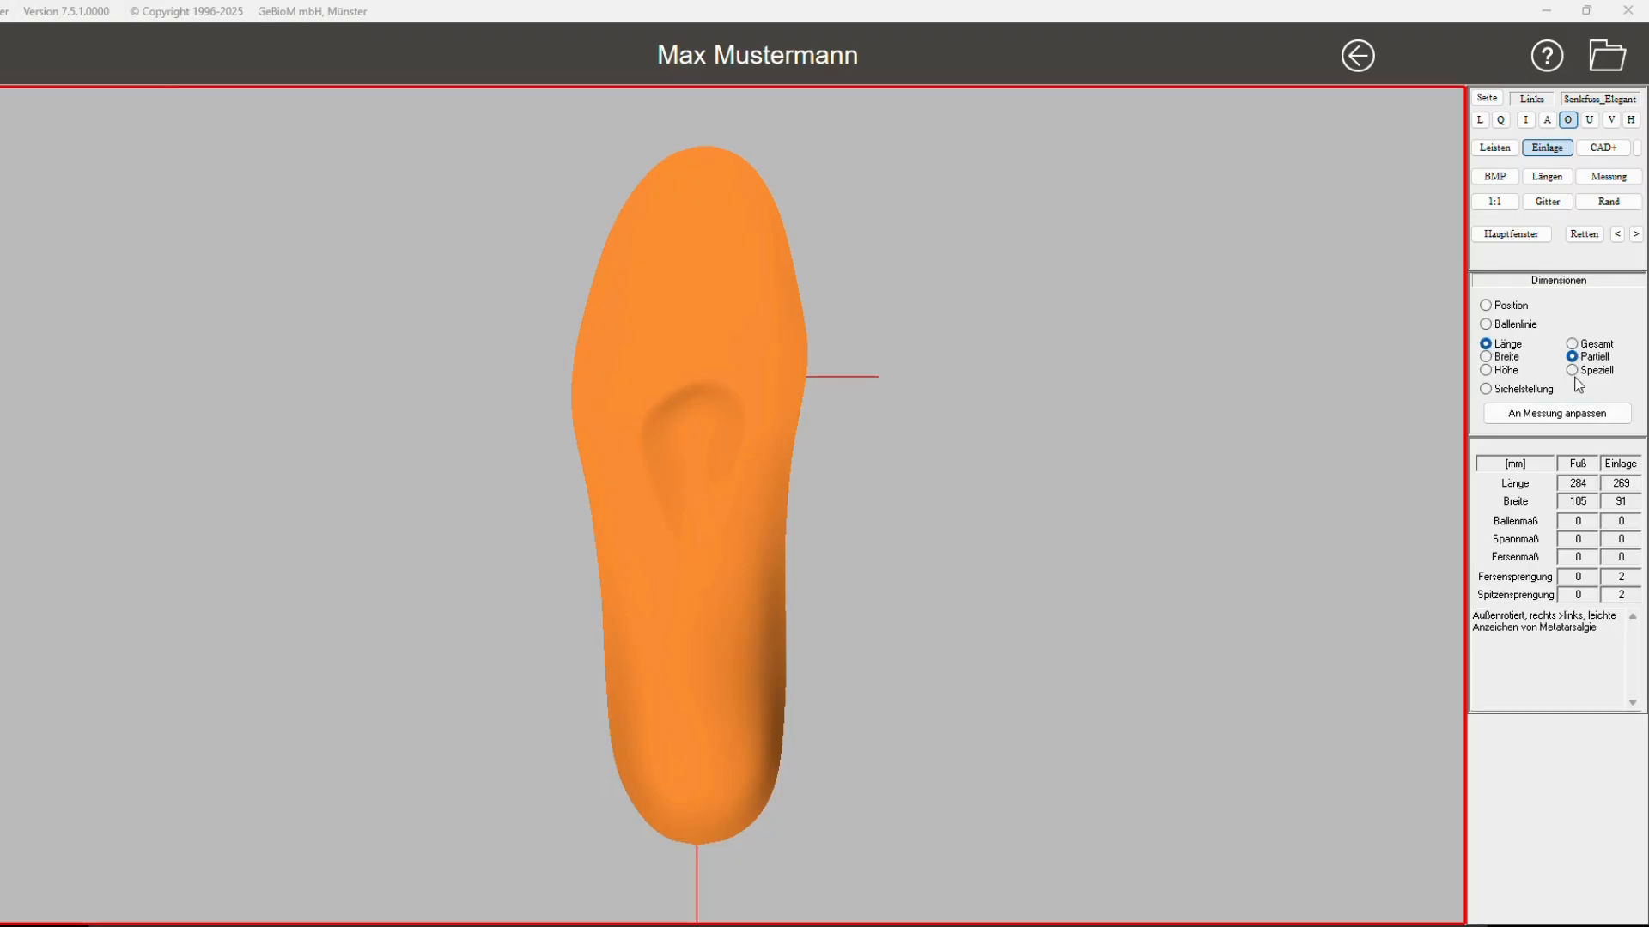
click(1571, 343)
mouse_move(734, 172)
mouse_down()
mouse_move(738, 198)
mouse_move(744, 177)
mouse_up()
click(1571, 357)
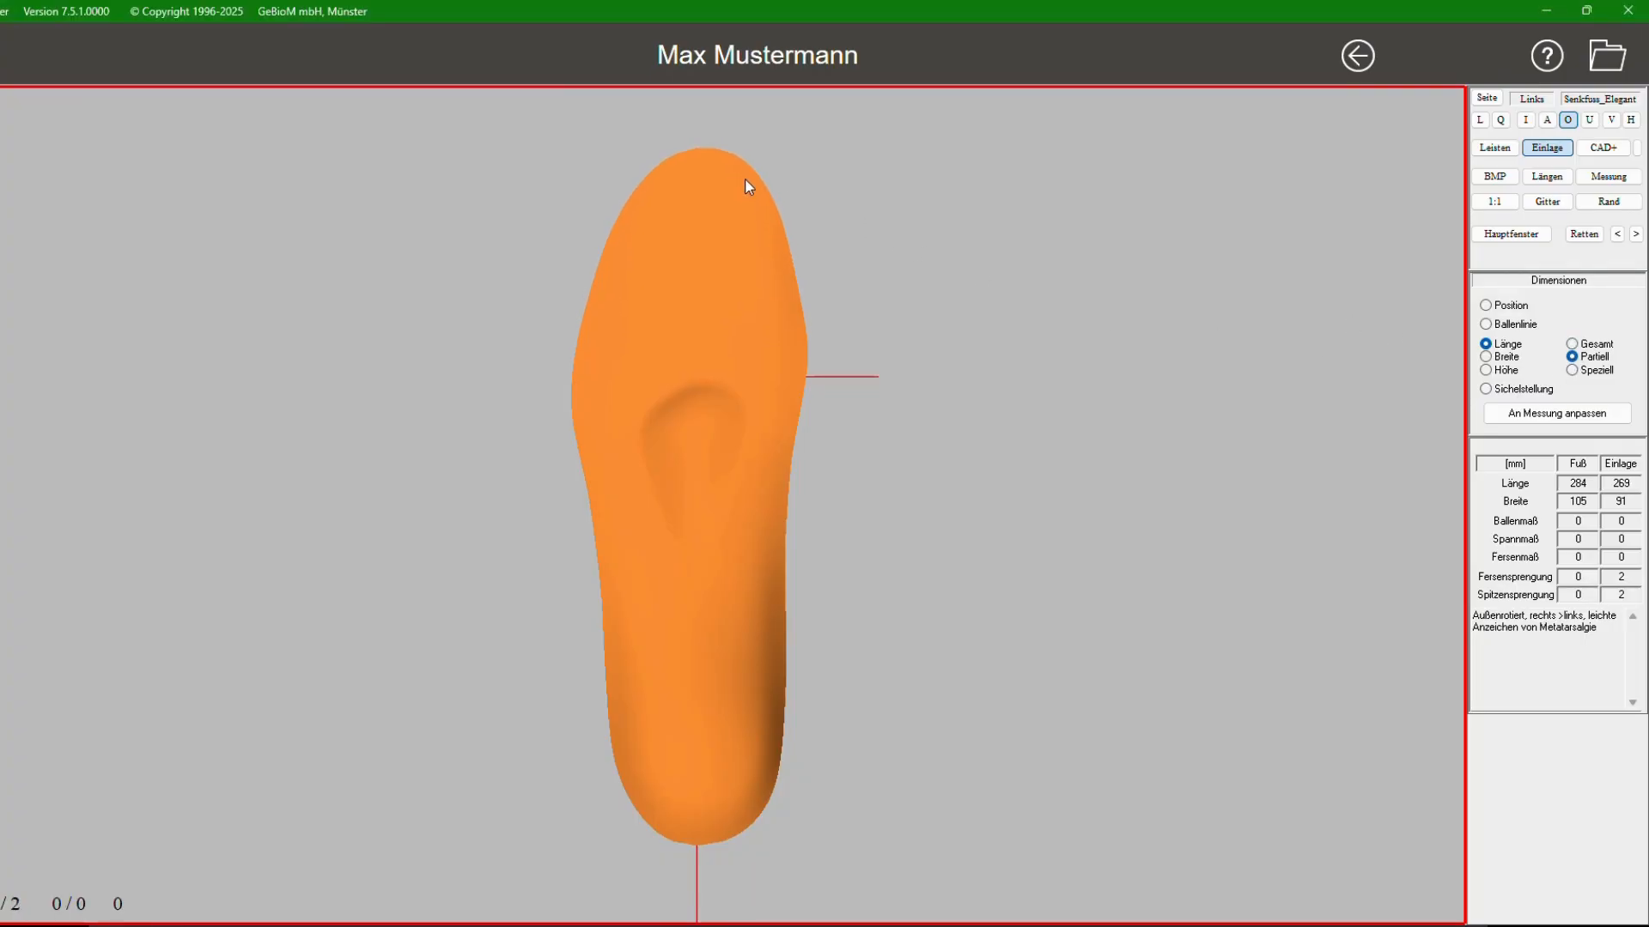
mouse_move(705, 797)
mouse_down()
mouse_move(709, 828)
mouse_move(716, 807)
mouse_up()
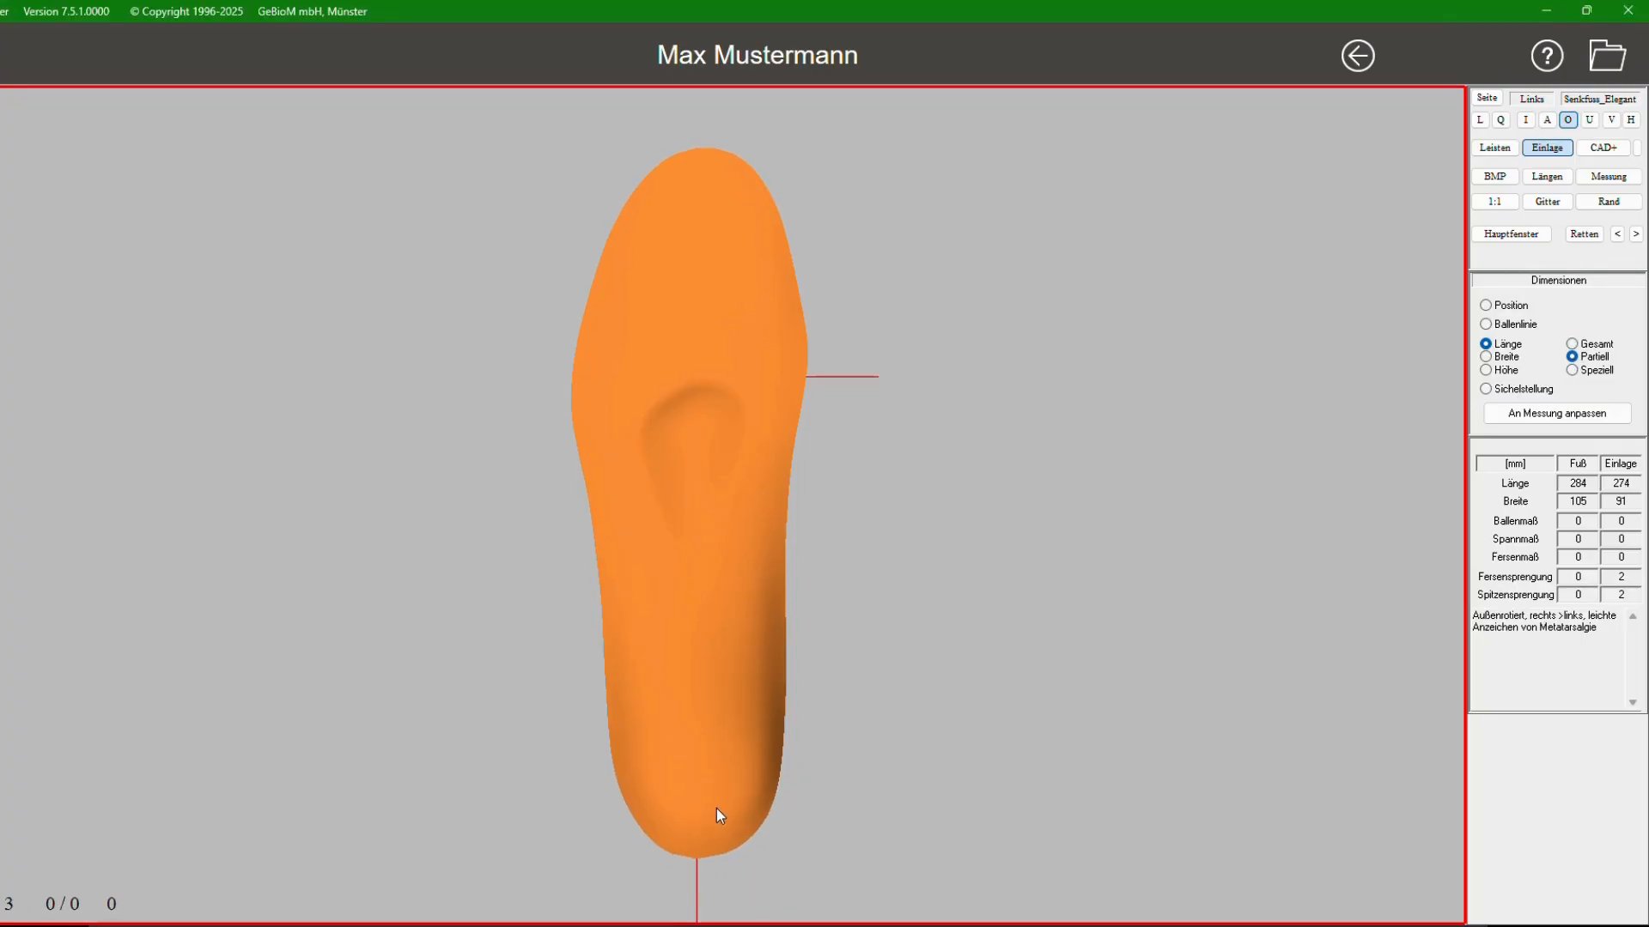
click(1570, 370)
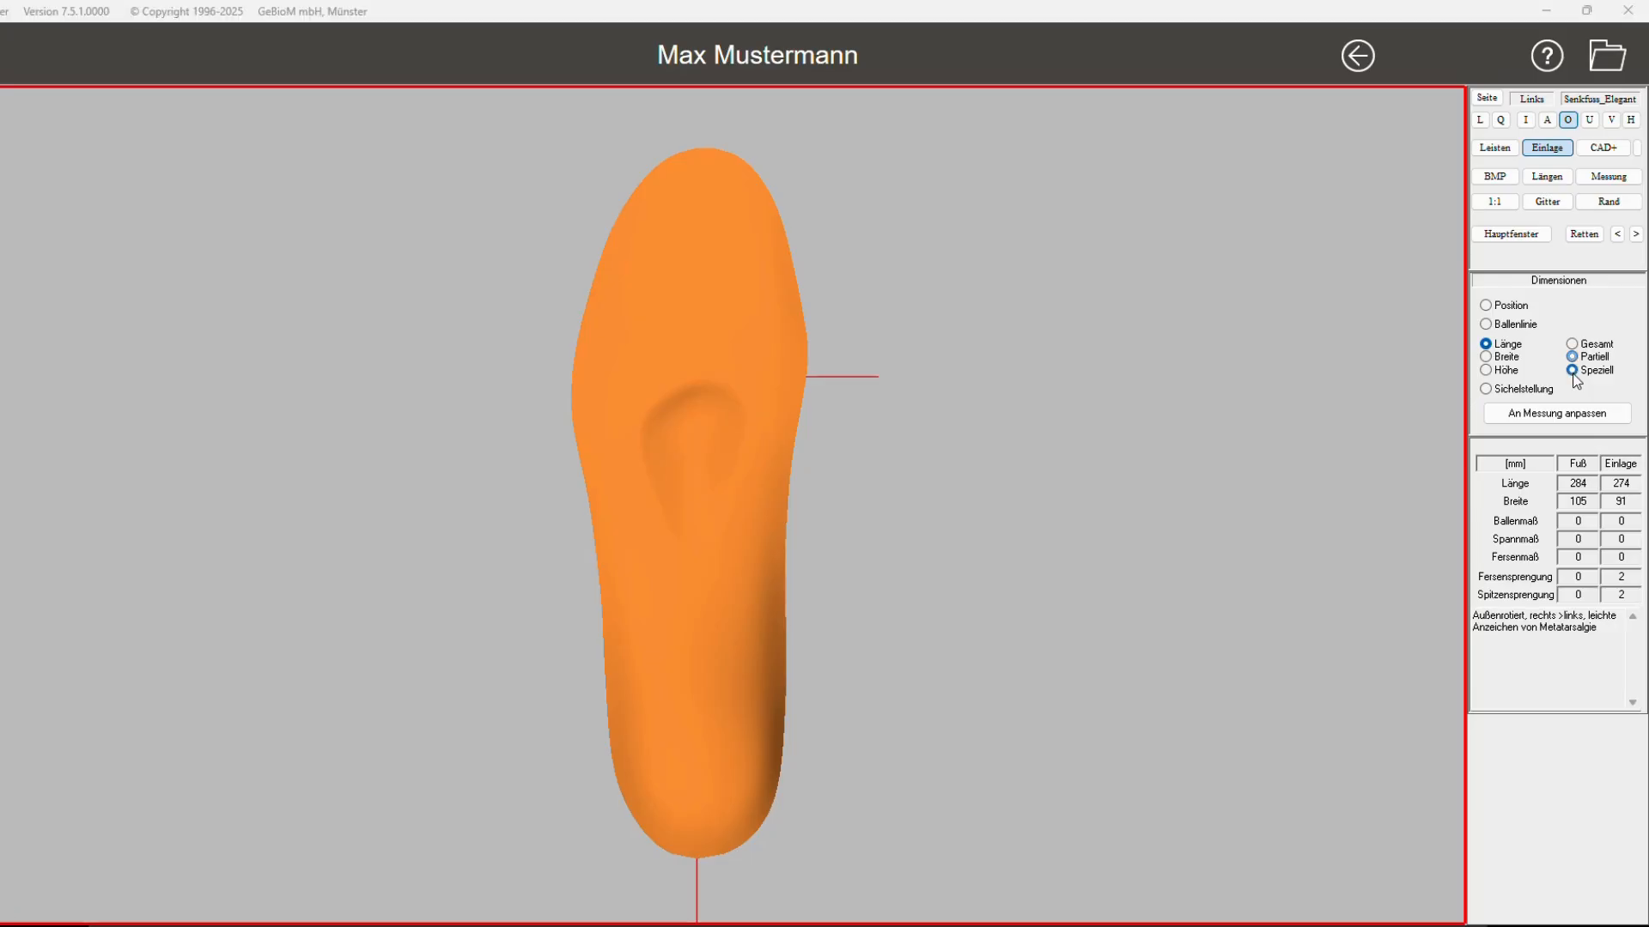
mouse_move(715, 151)
mouse_down()
mouse_move(724, 178)
mouse_move(719, 144)
mouse_up()
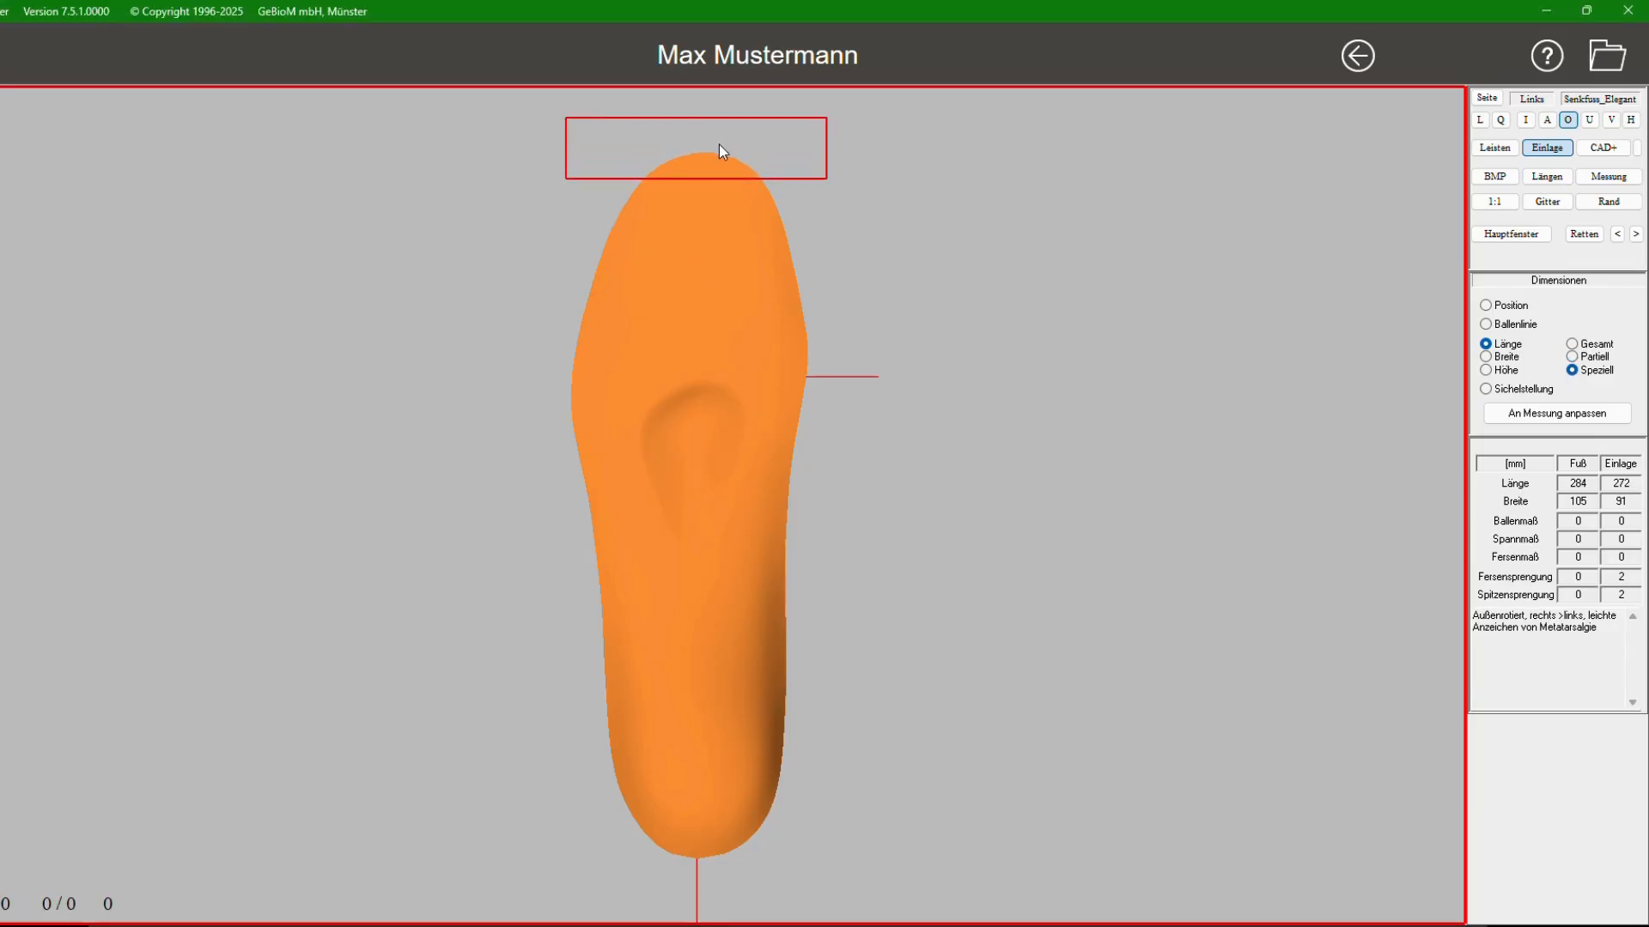
Step: Review the Breite and Höhe modes, shift the marked forefoot area slightly with Sichelstellung, and return to the main window
click(1486, 357)
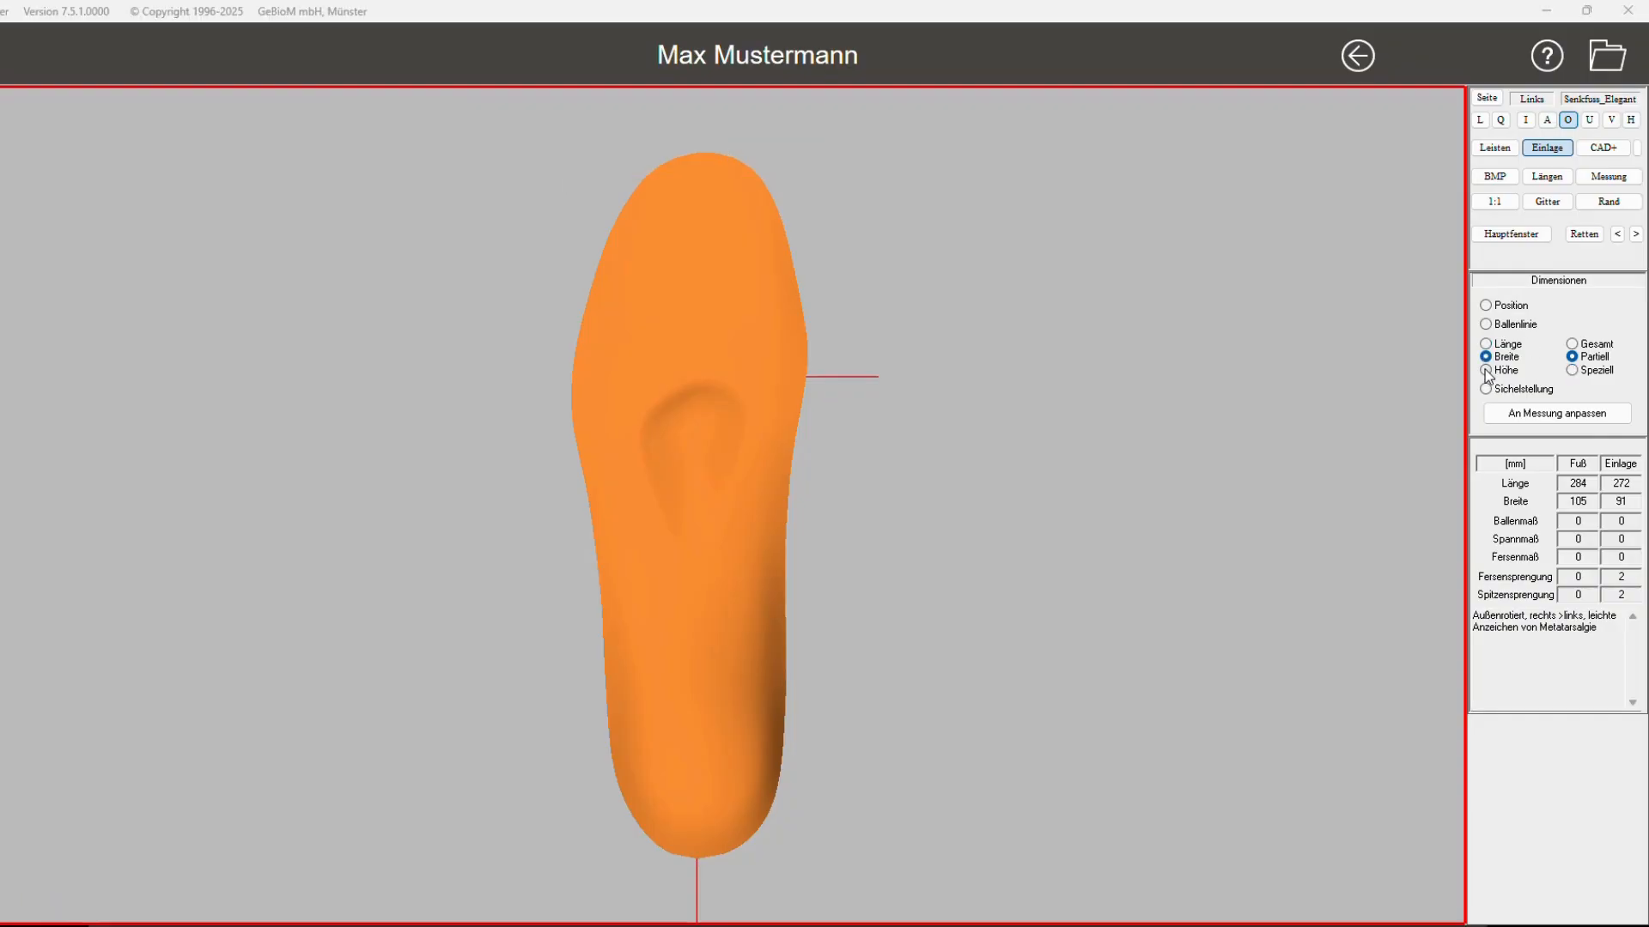
click(1486, 371)
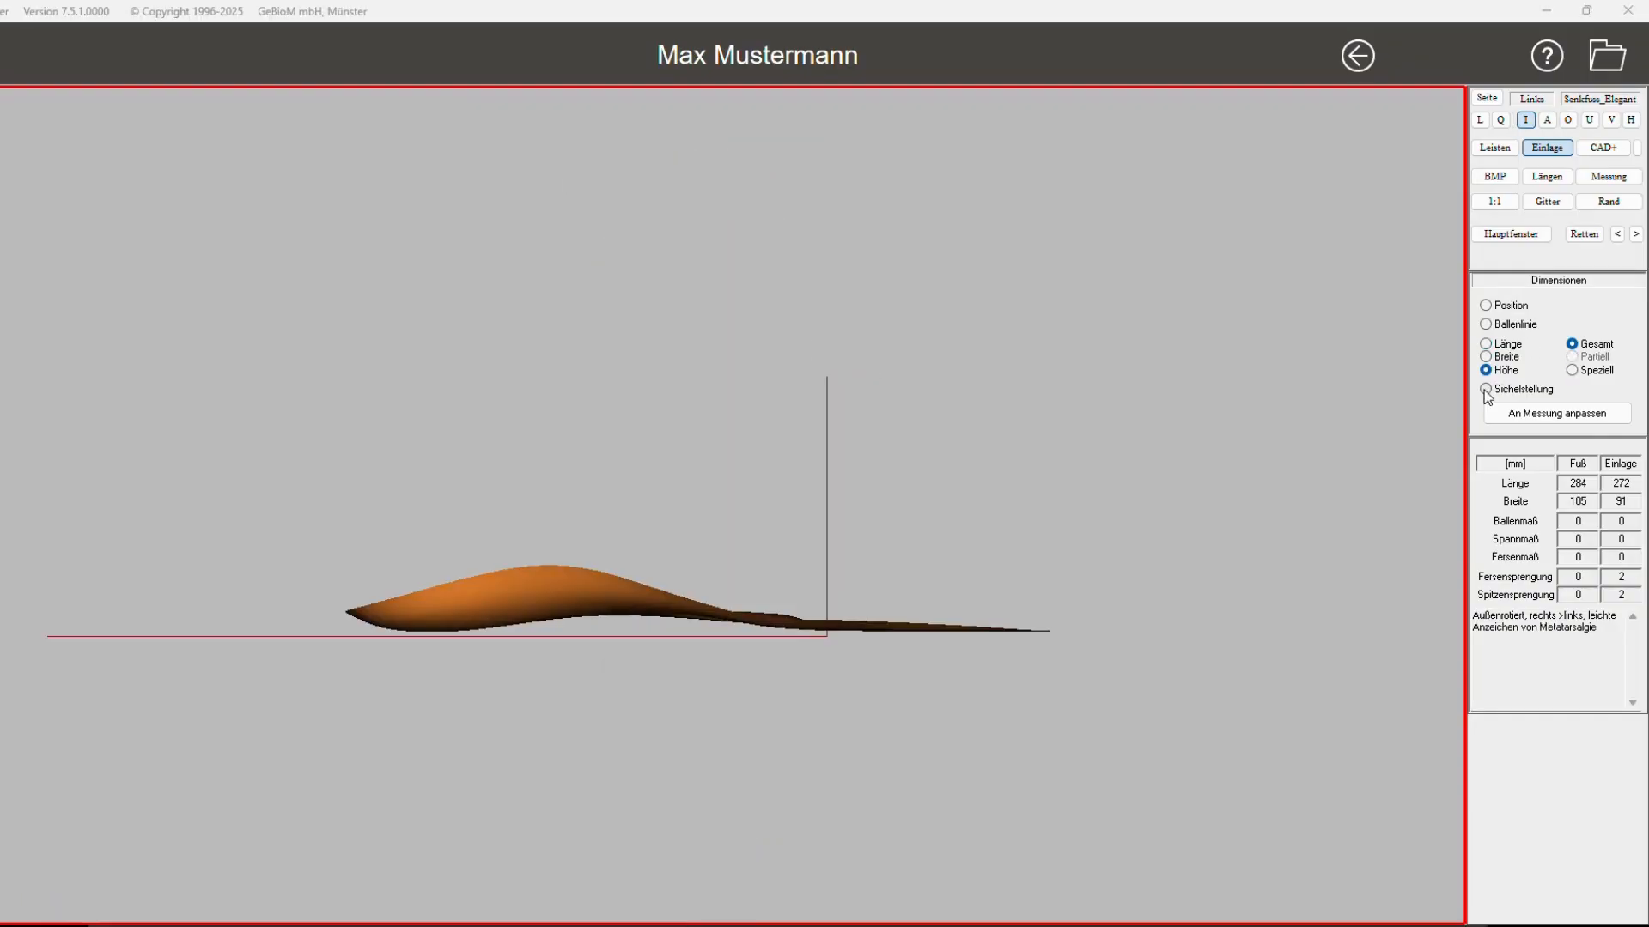
click(1486, 390)
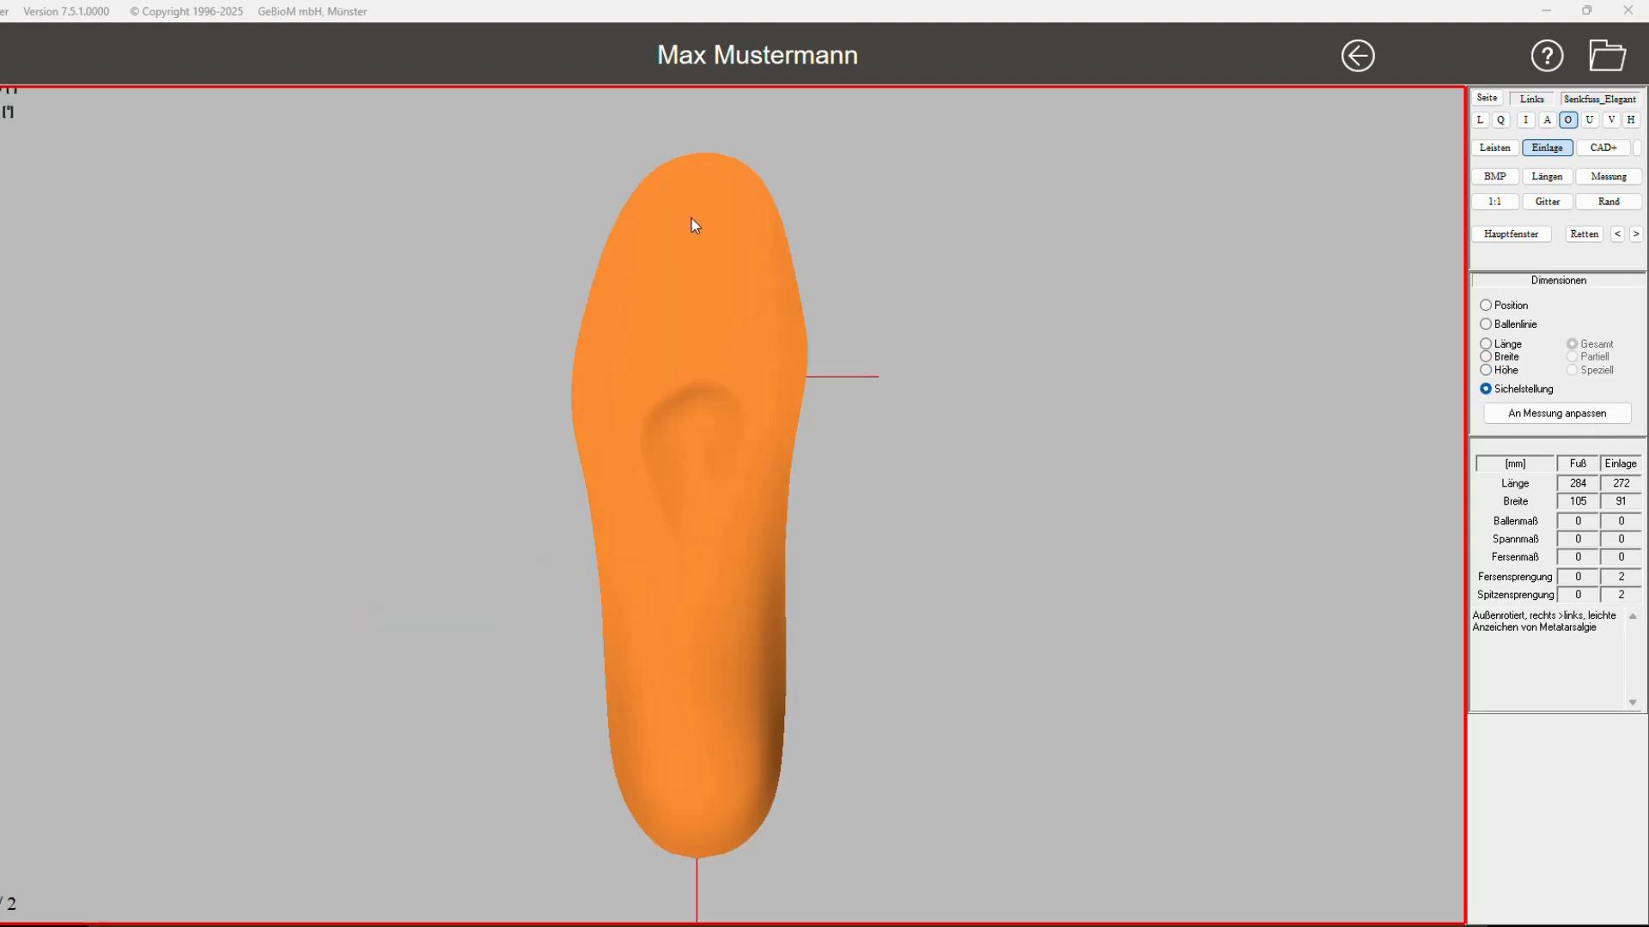
drag(564, 112, 759, 424)
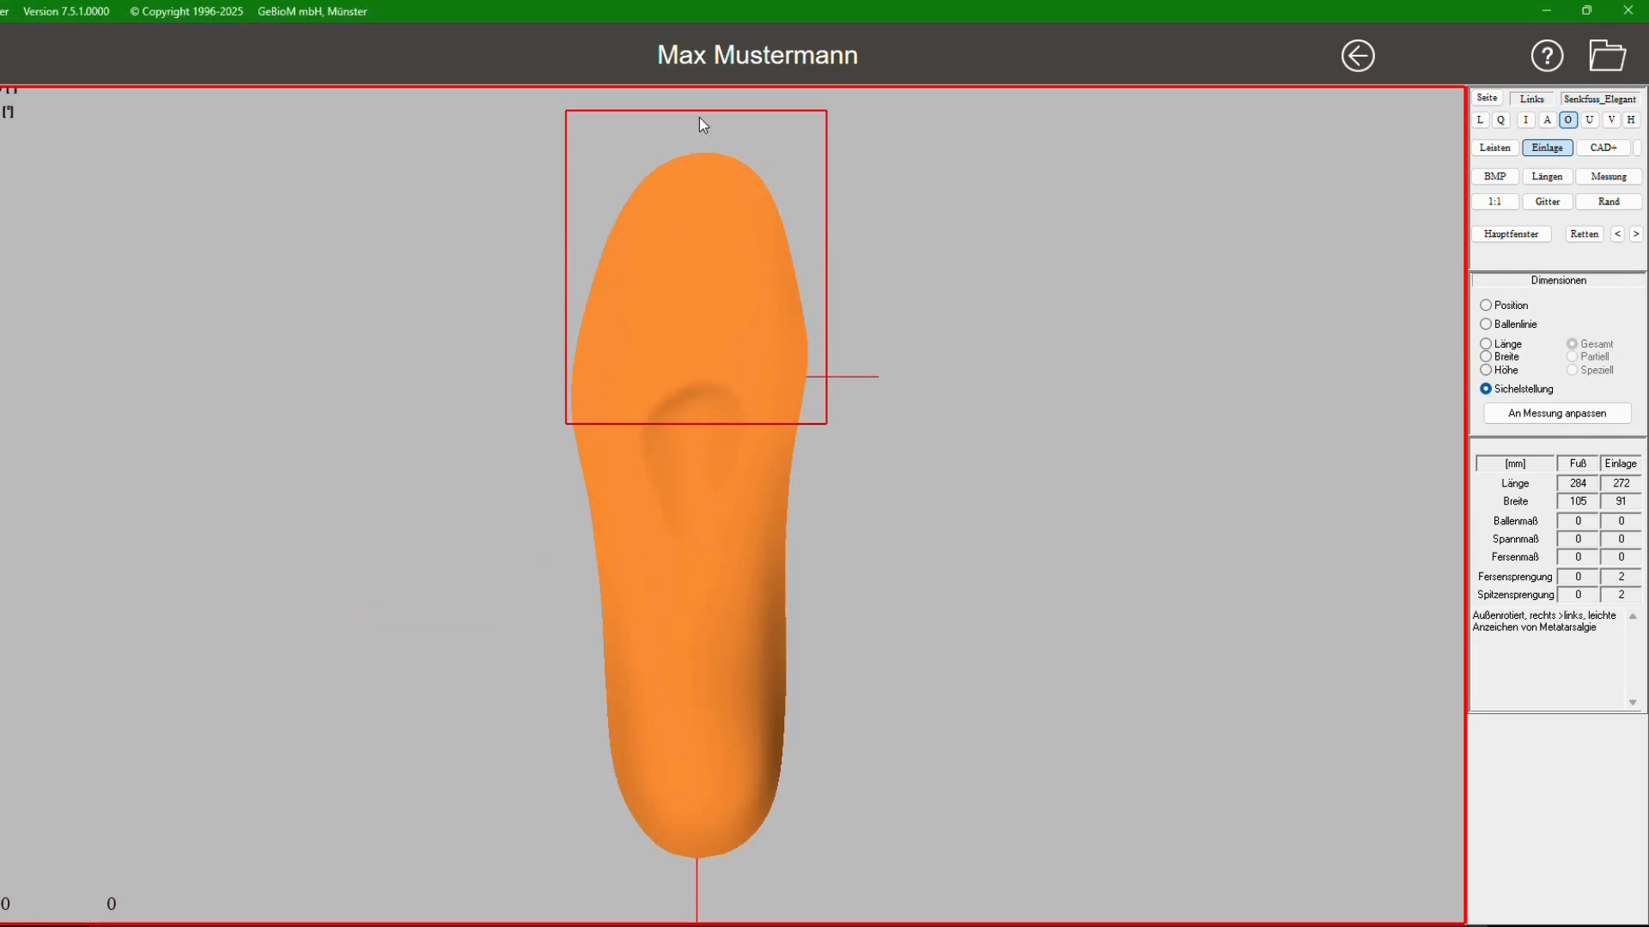
drag(711, 146, 735, 161)
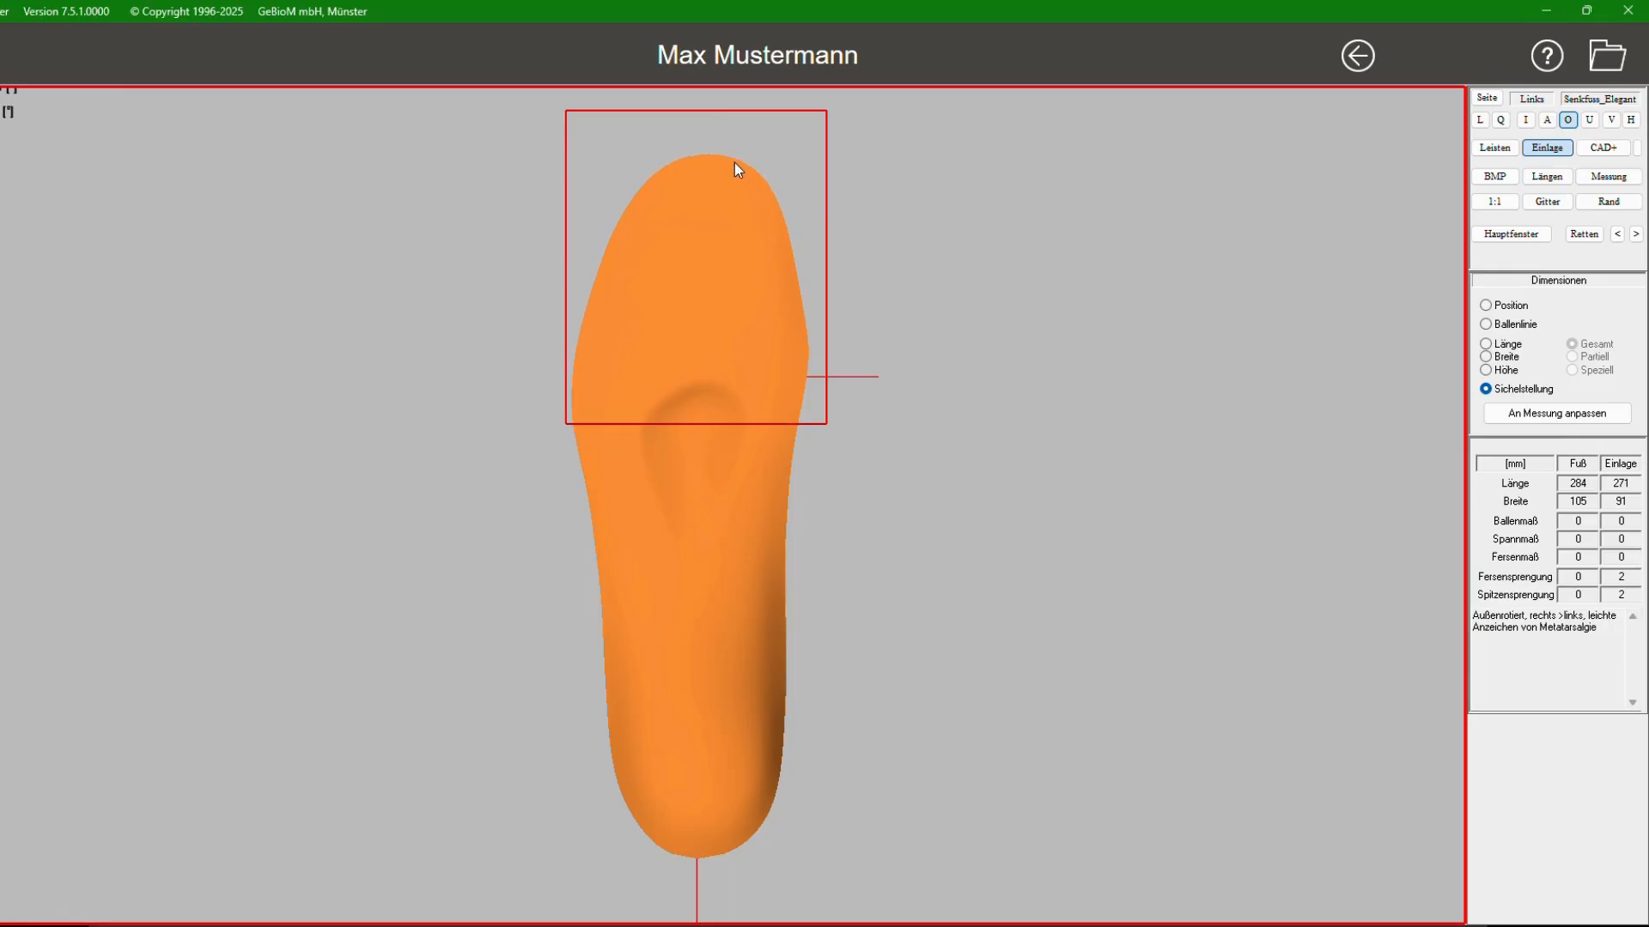
click(988, 214)
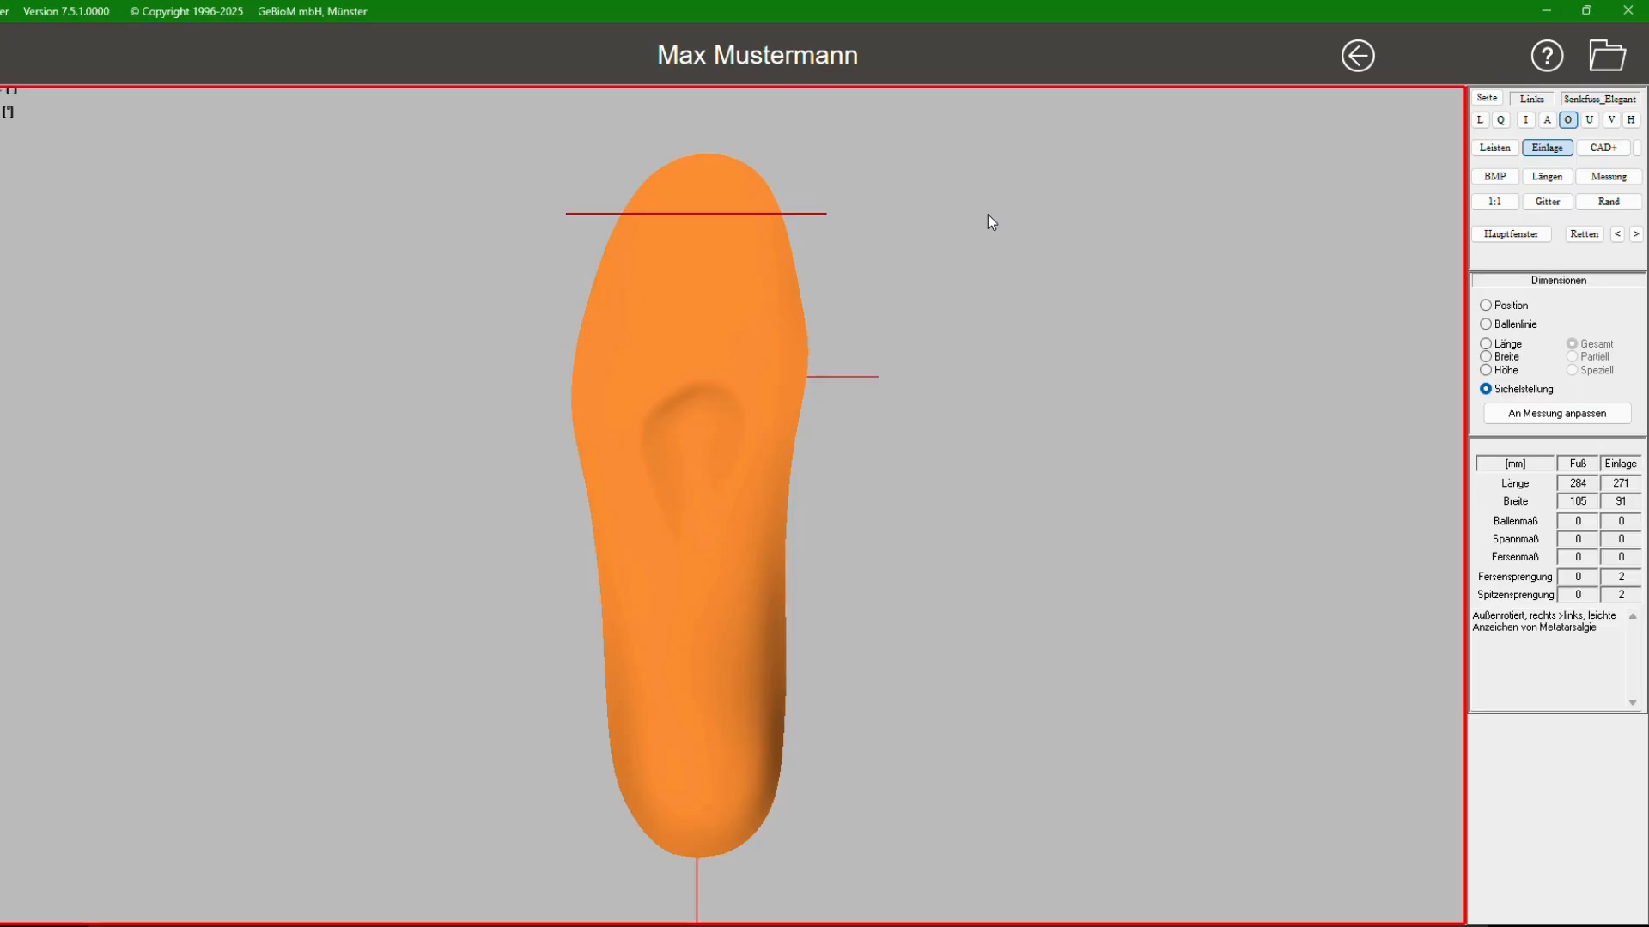
click(1509, 236)
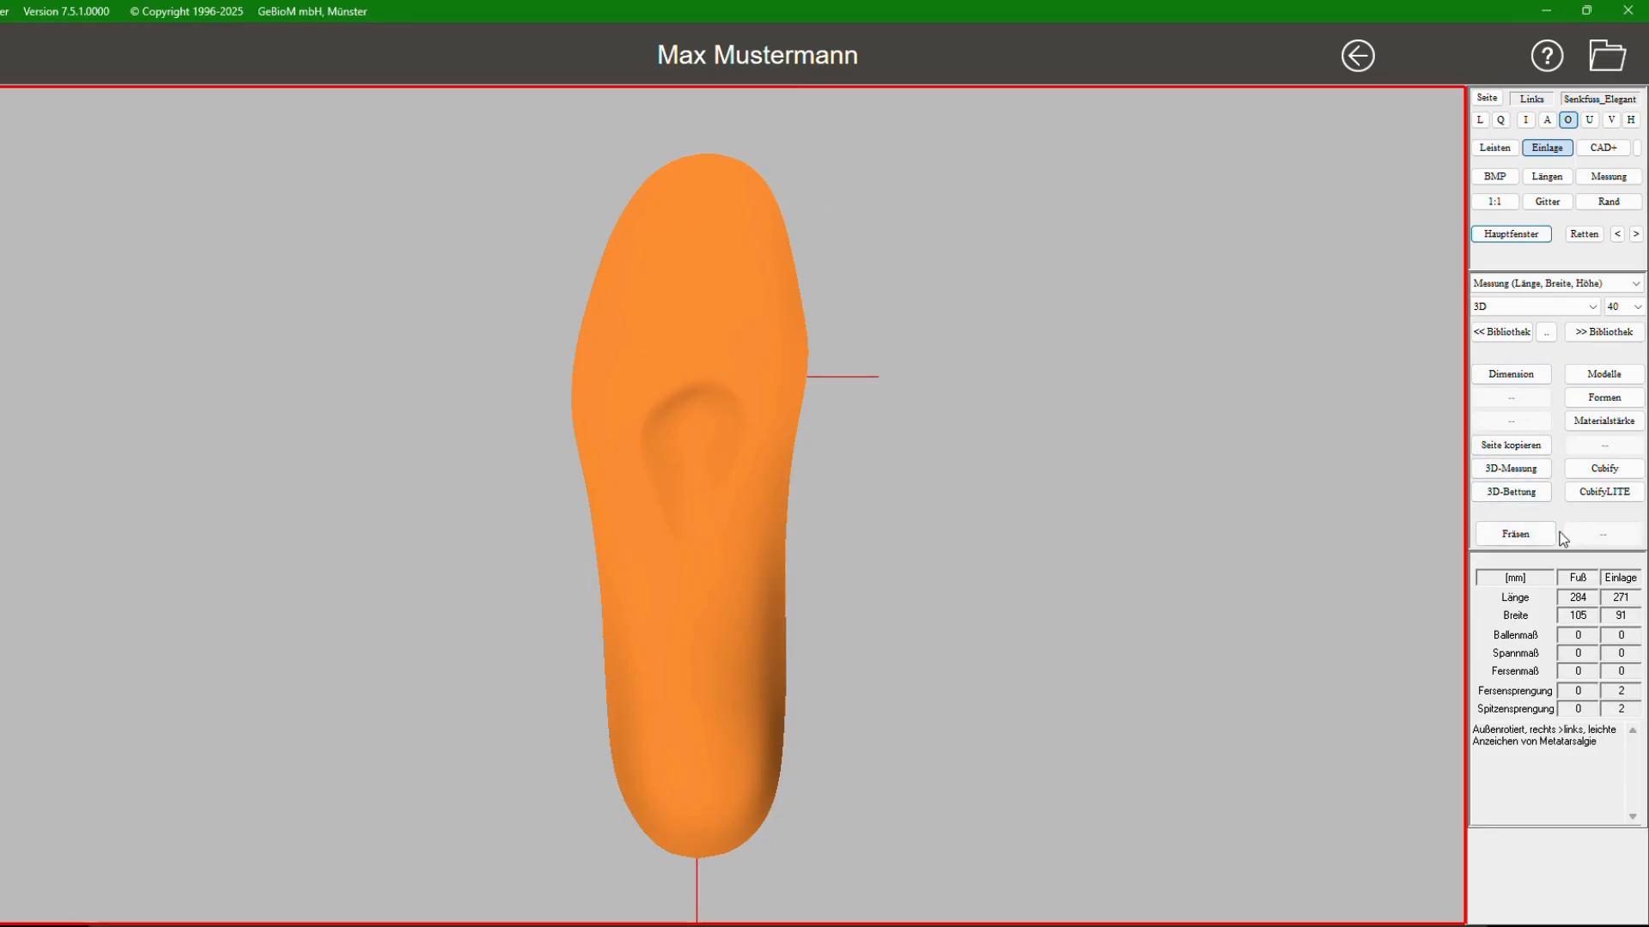
Step: Review the available models and insert Fersenschale3 from the BIB_GP_Modelle library
click(1622, 380)
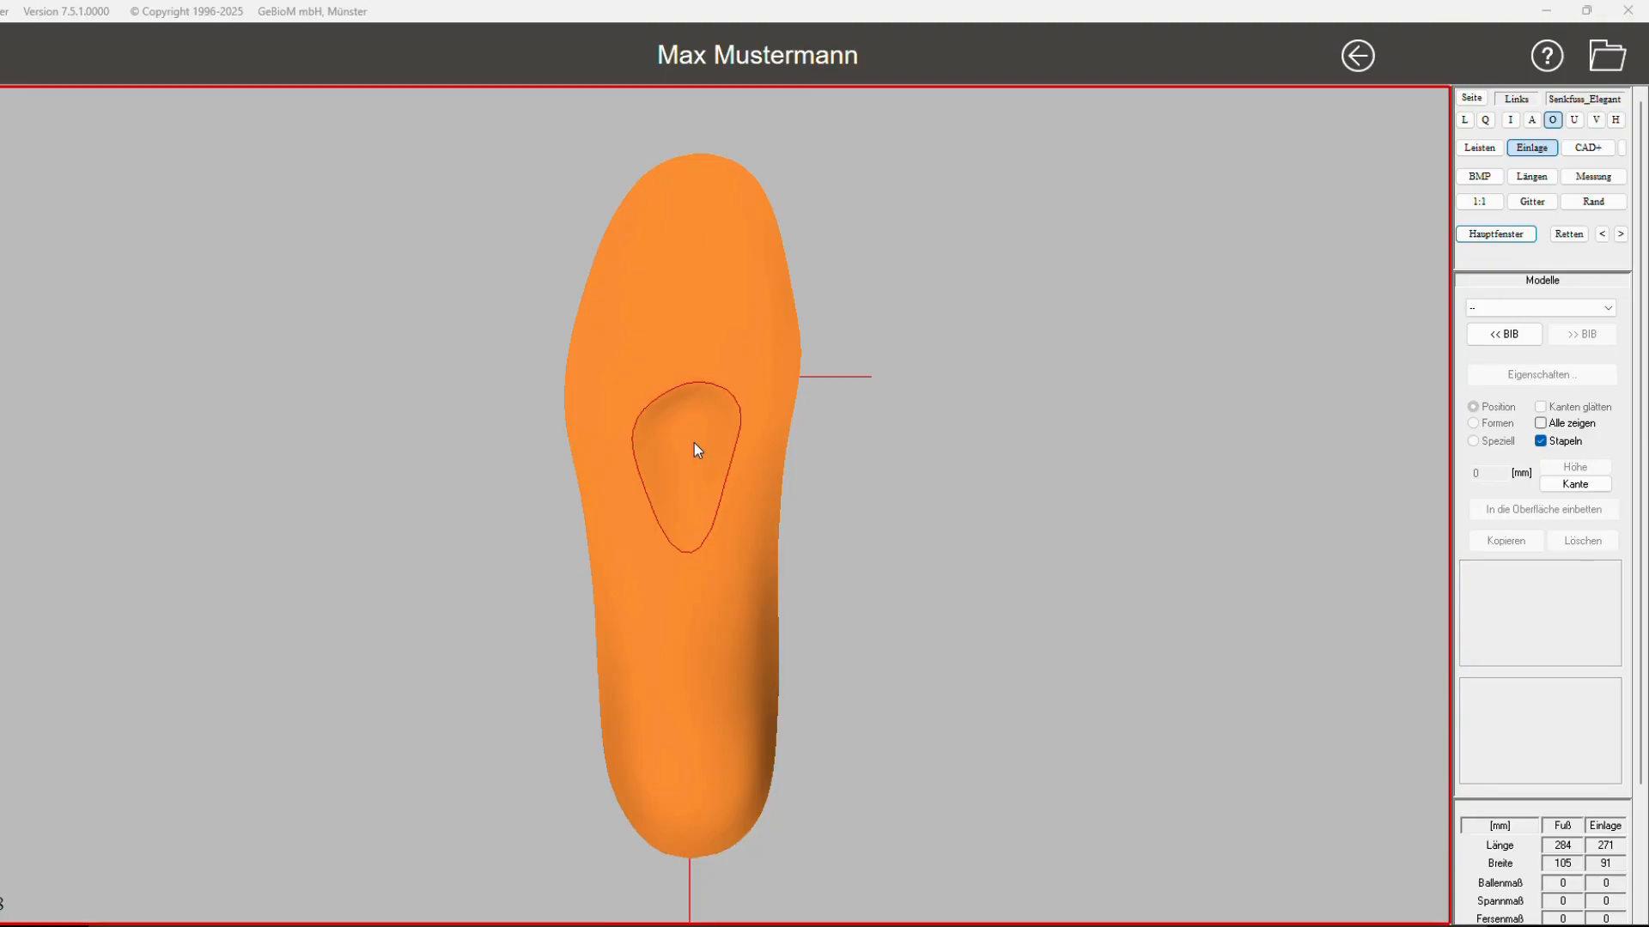
click(1538, 311)
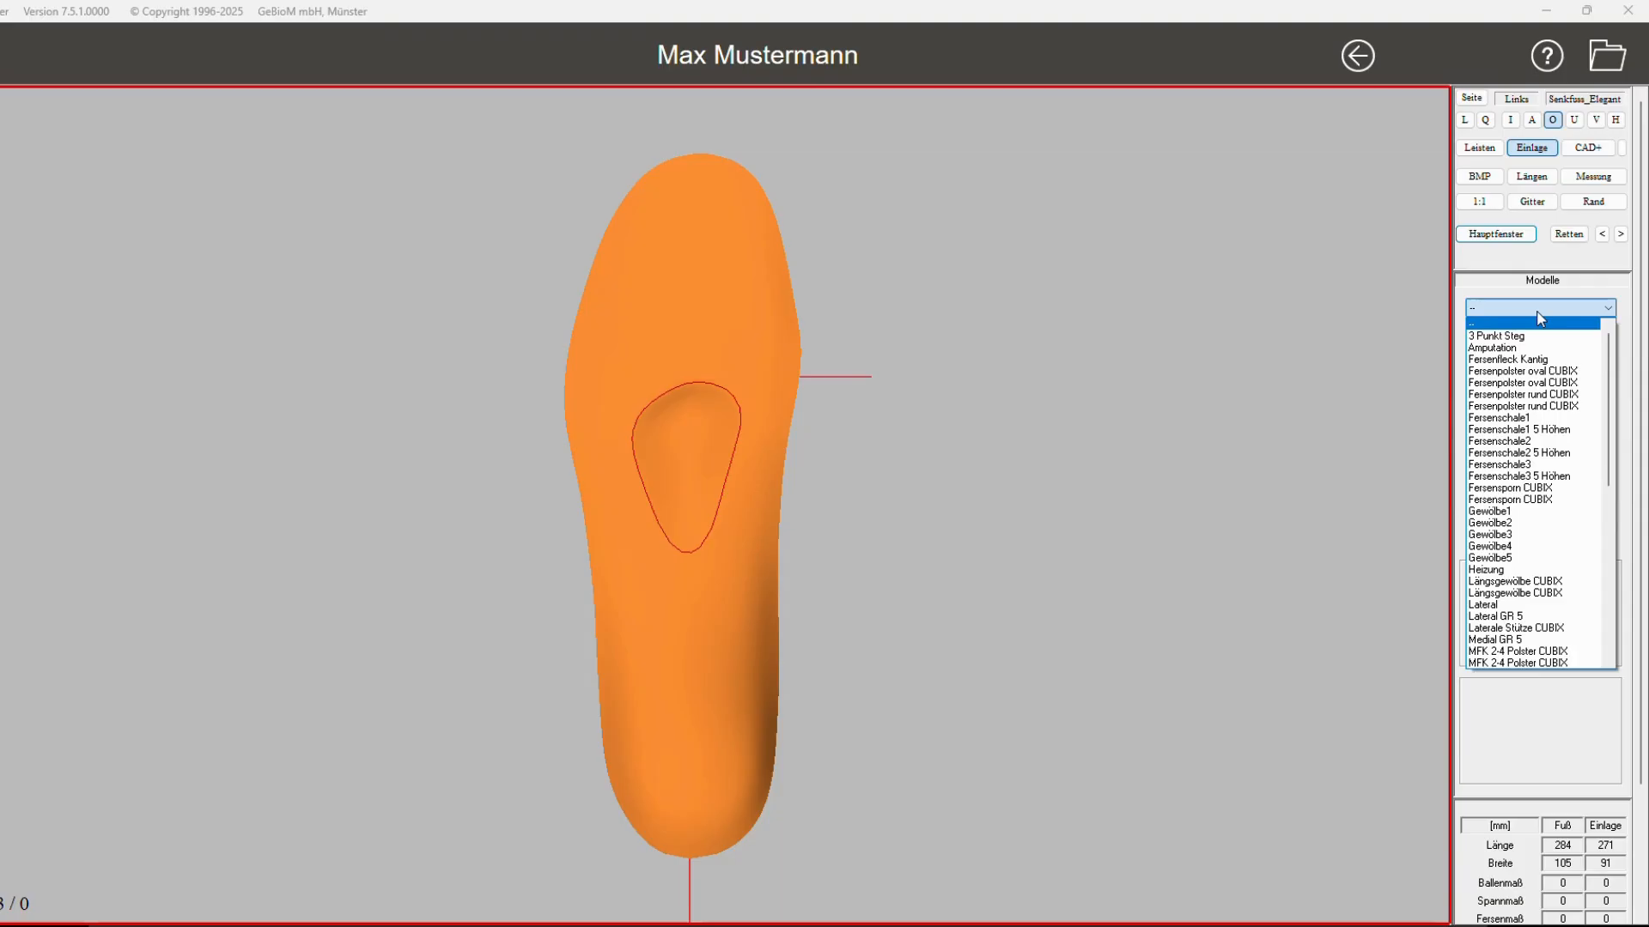
click(1537, 312)
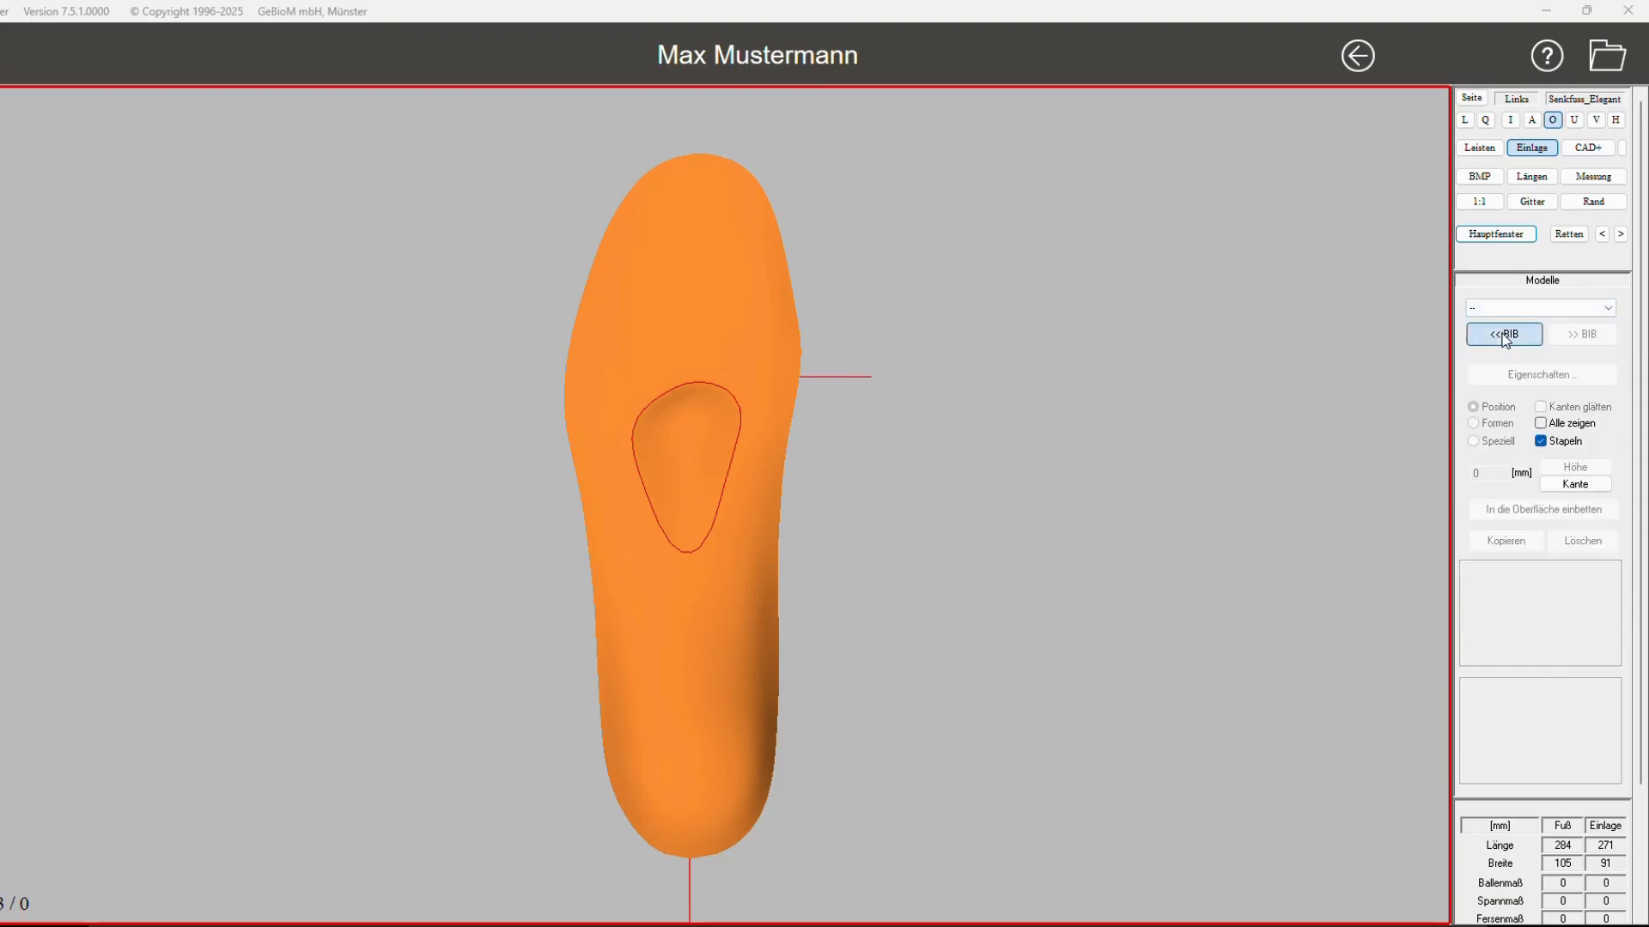
click(1501, 333)
click(195, 52)
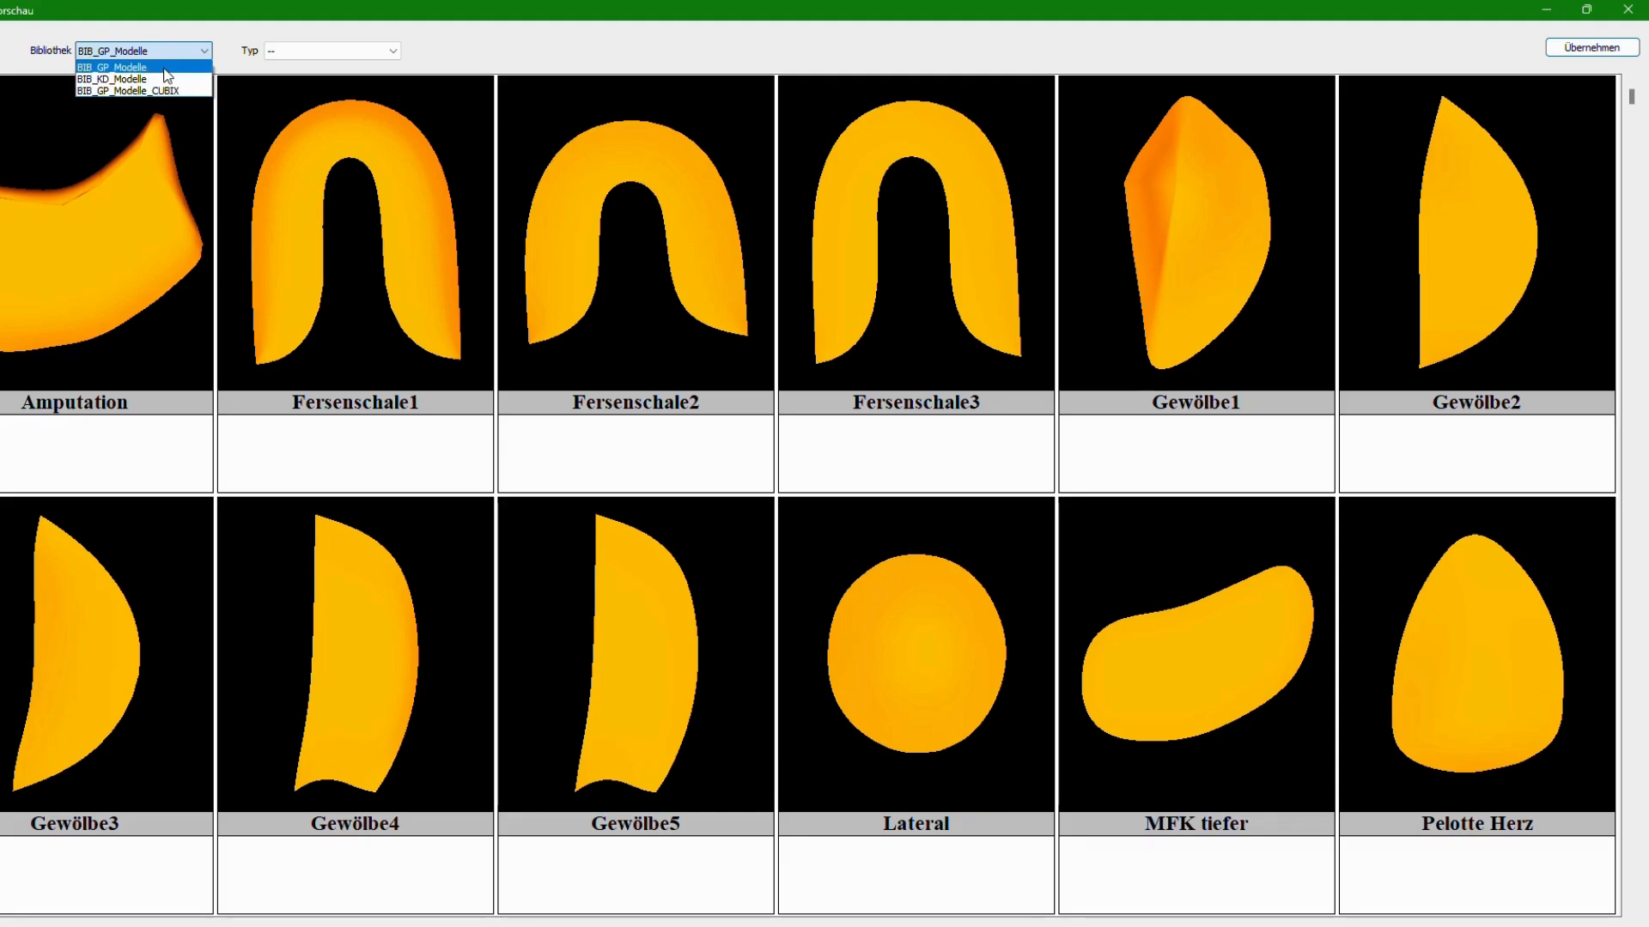
click(163, 68)
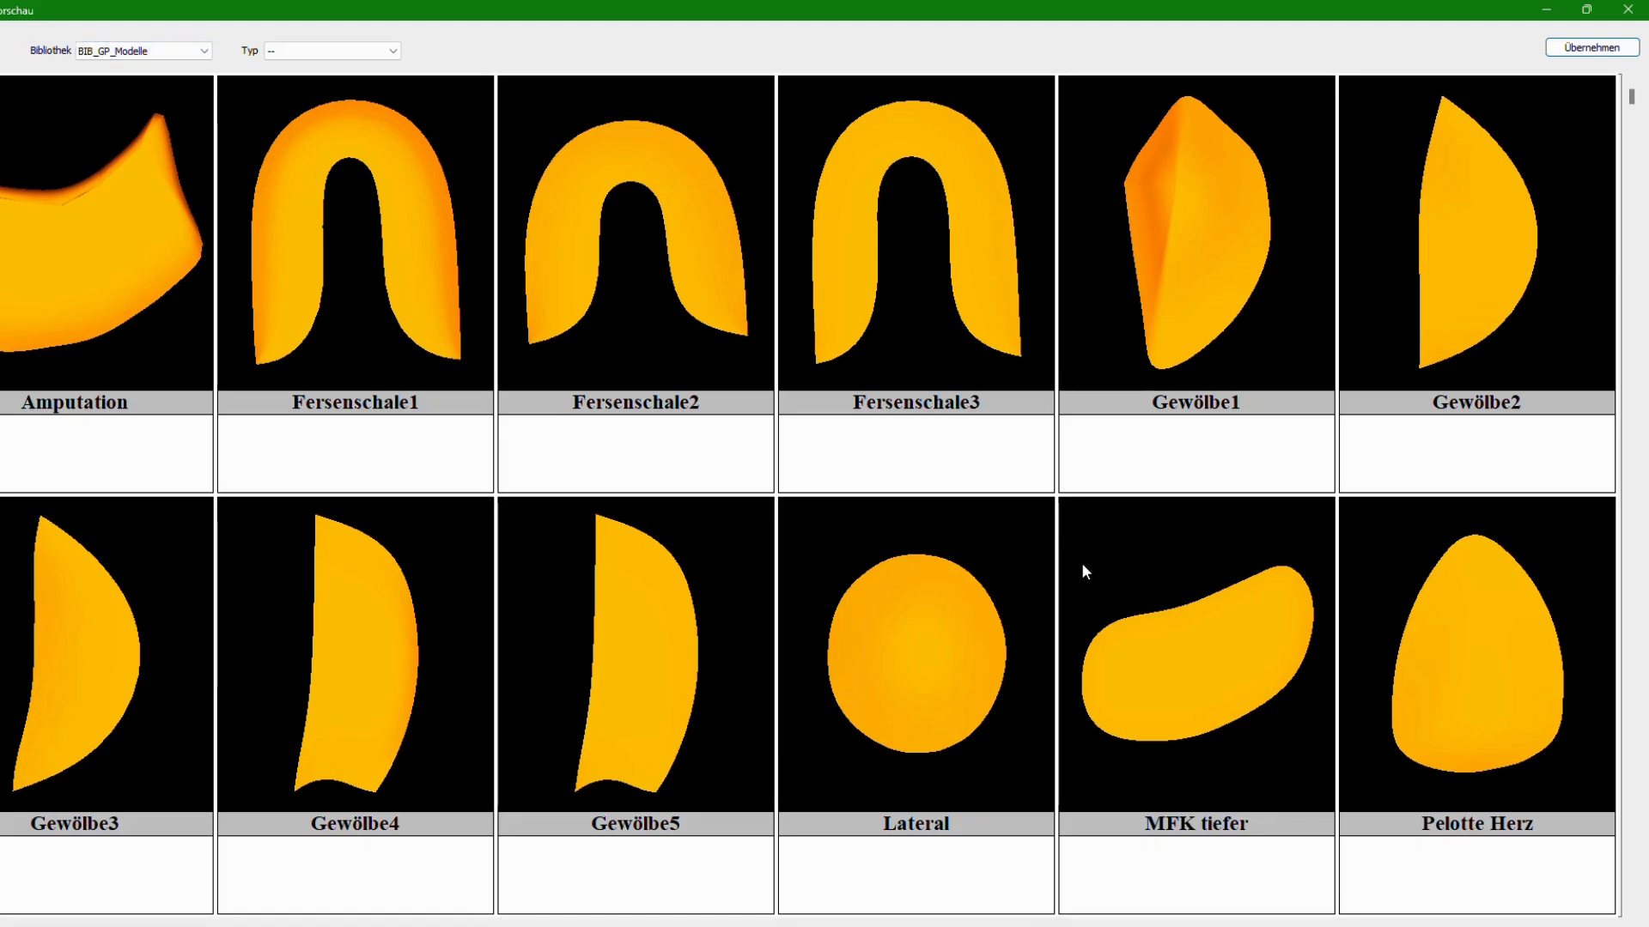
click(885, 262)
double_click(886, 264)
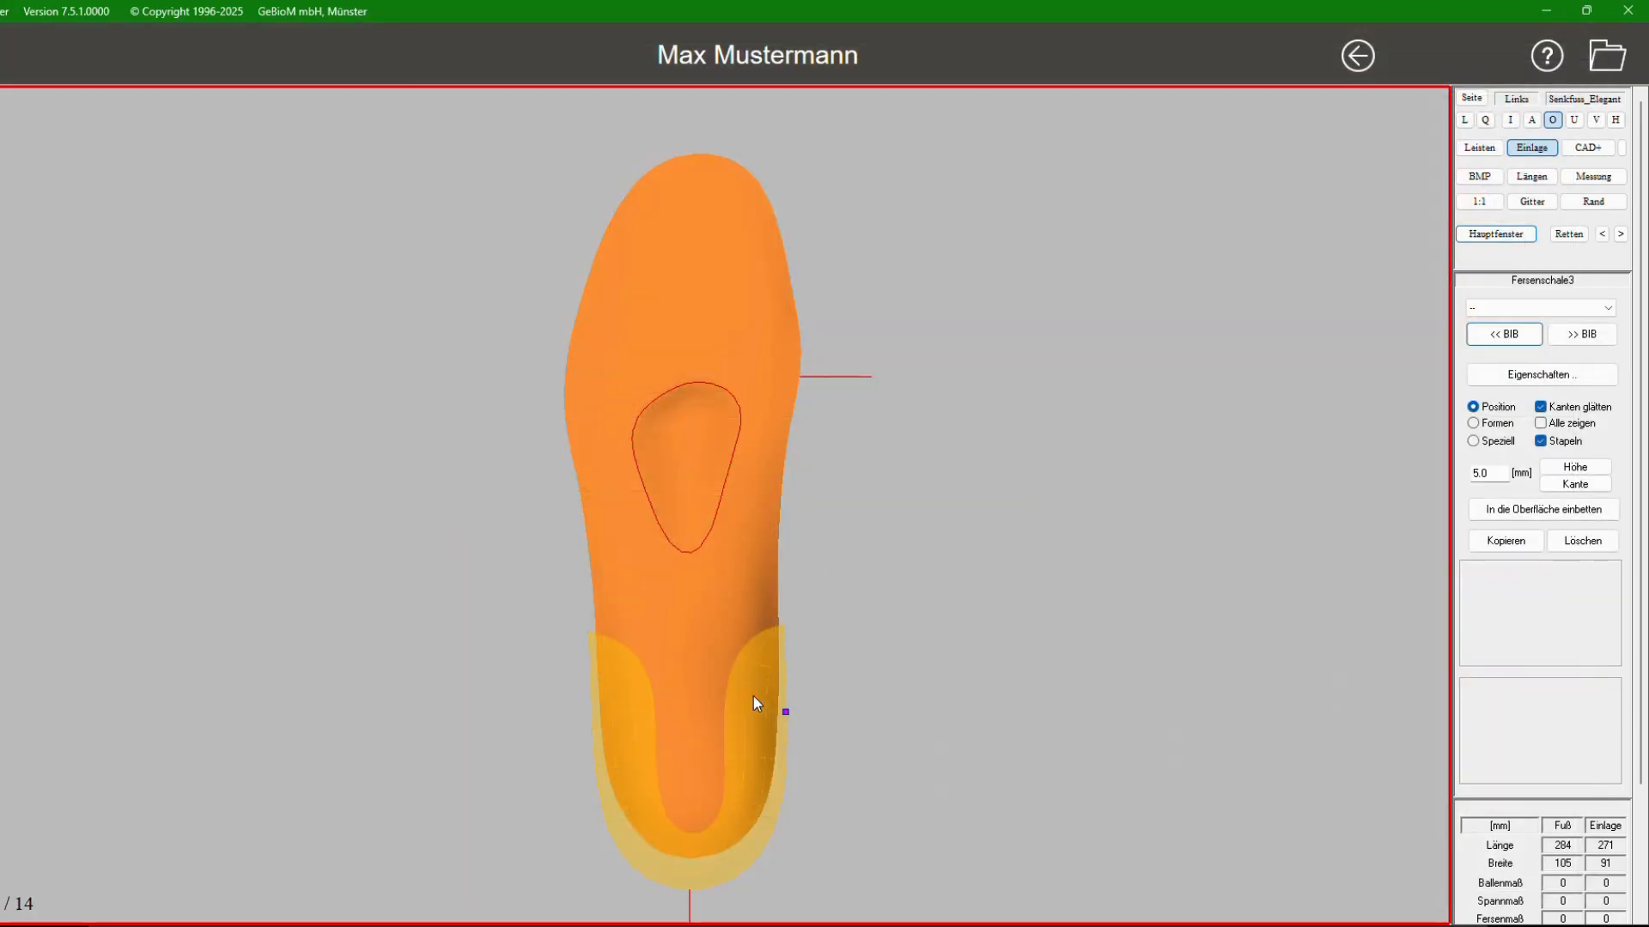
Step: Move and enlarge the heel cup so that it surrounds the insole's heel with an overhang beyond the edge
mouse_move(759, 674)
mouse_down()
mouse_move(773, 699)
mouse_move(736, 673)
mouse_move(770, 670)
mouse_move(732, 697)
mouse_move(783, 692)
mouse_move(744, 688)
mouse_move(764, 684)
mouse_up()
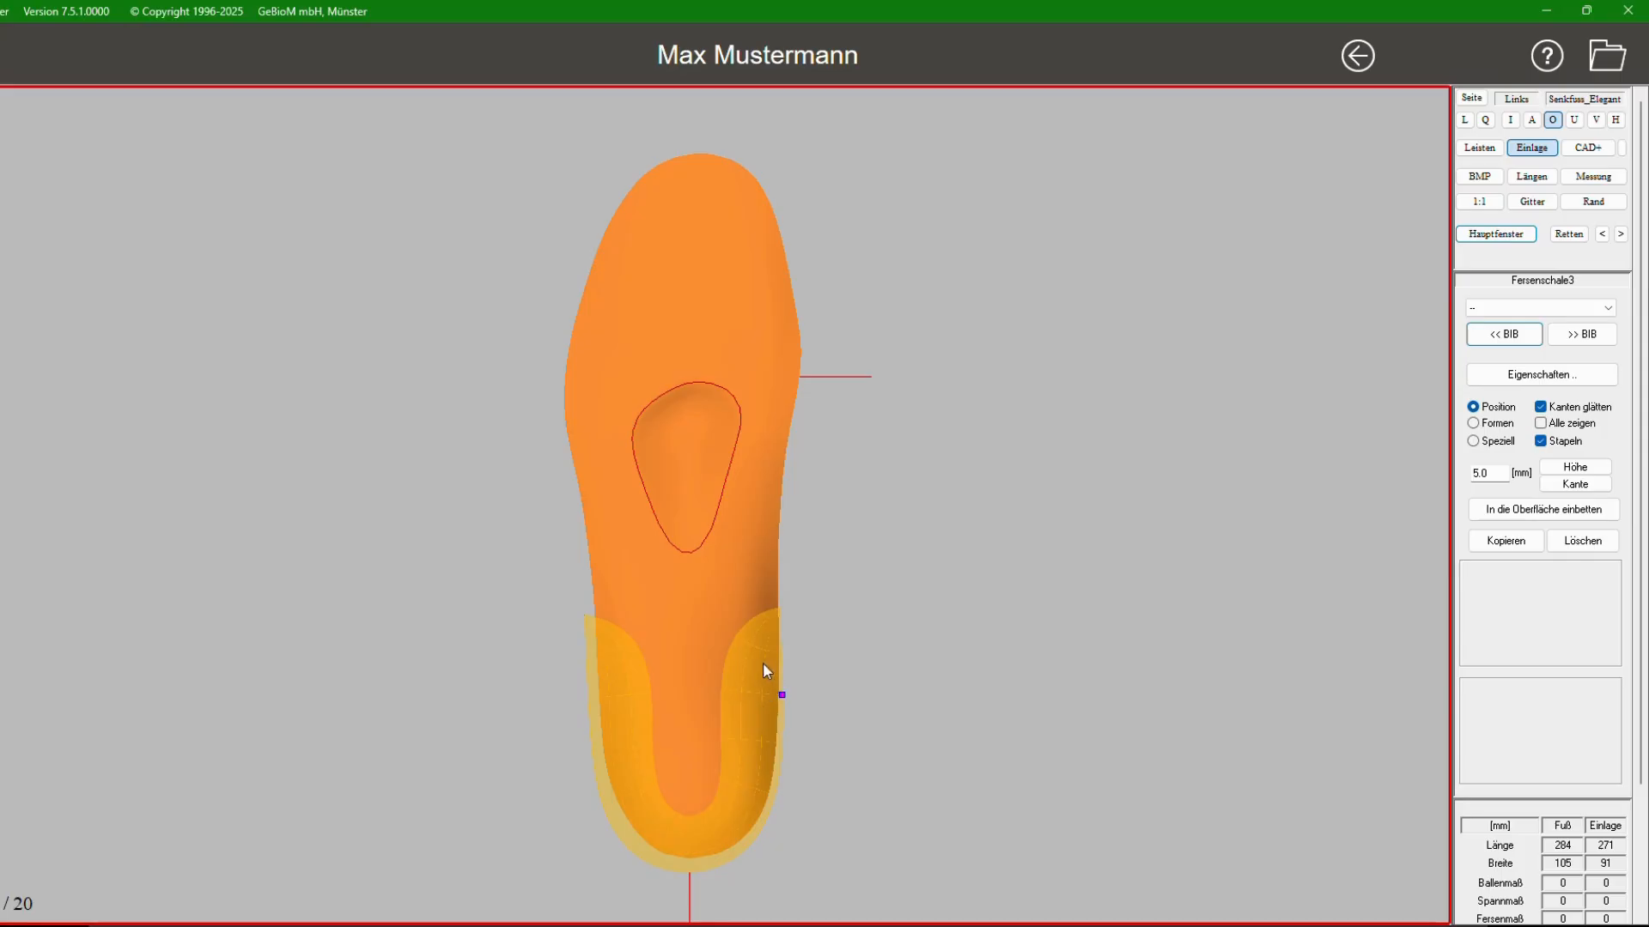
drag(780, 672, 836, 761)
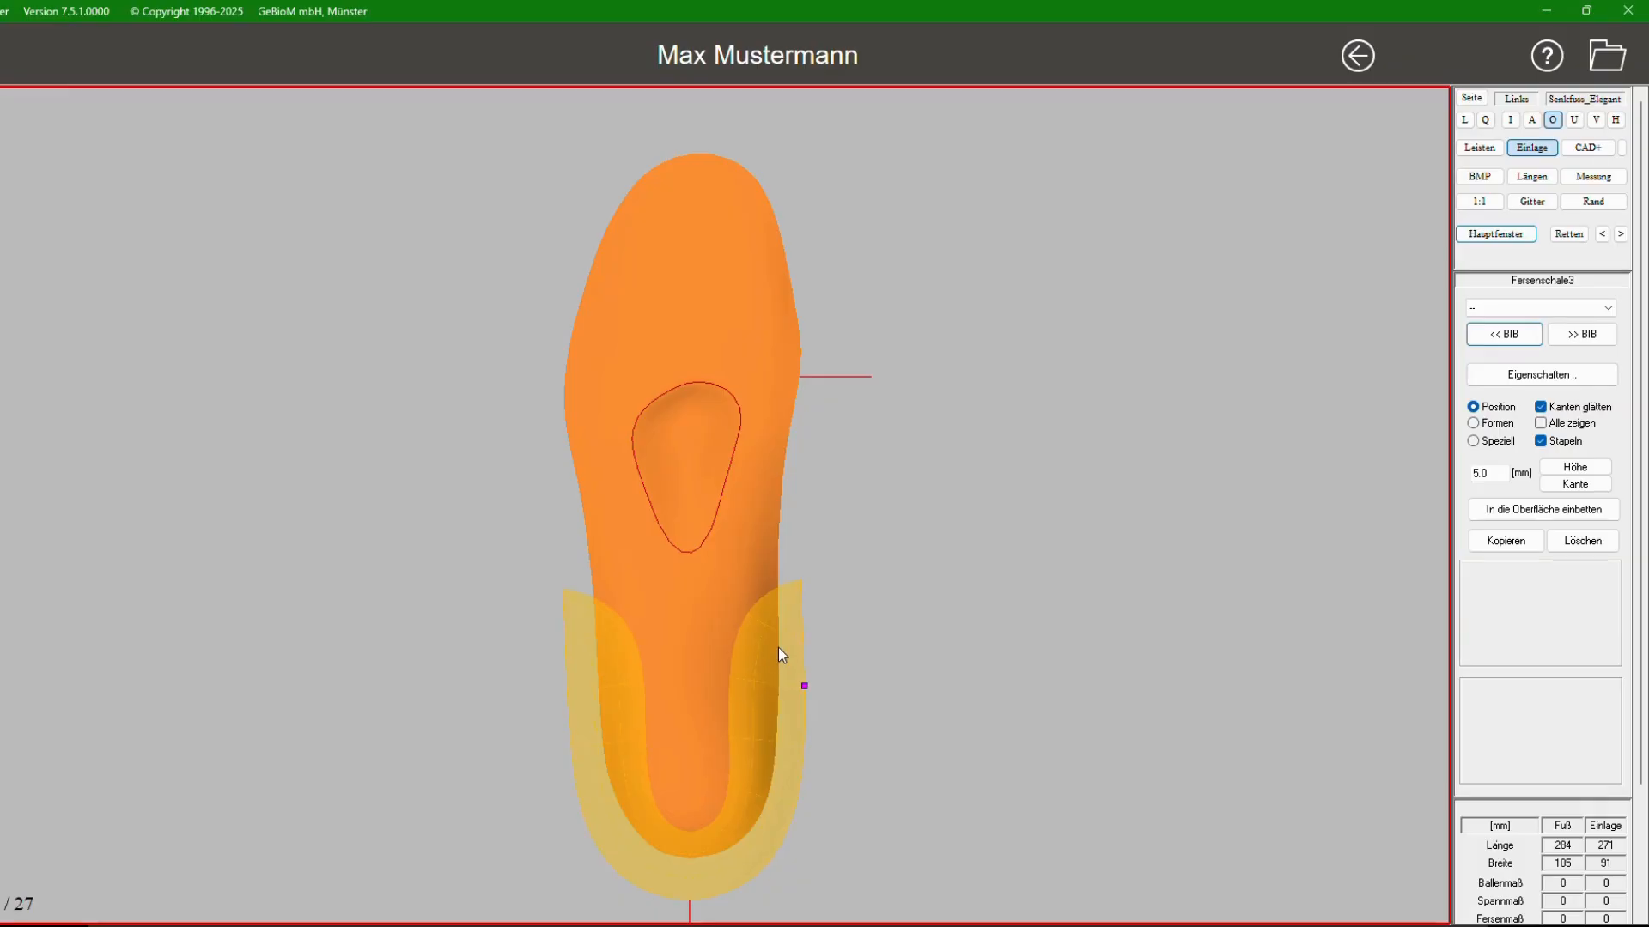
mouse_move(777, 647)
mouse_down()
mouse_move(801, 640)
mouse_move(778, 611)
mouse_move(795, 625)
mouse_move(788, 661)
mouse_move(789, 639)
mouse_up()
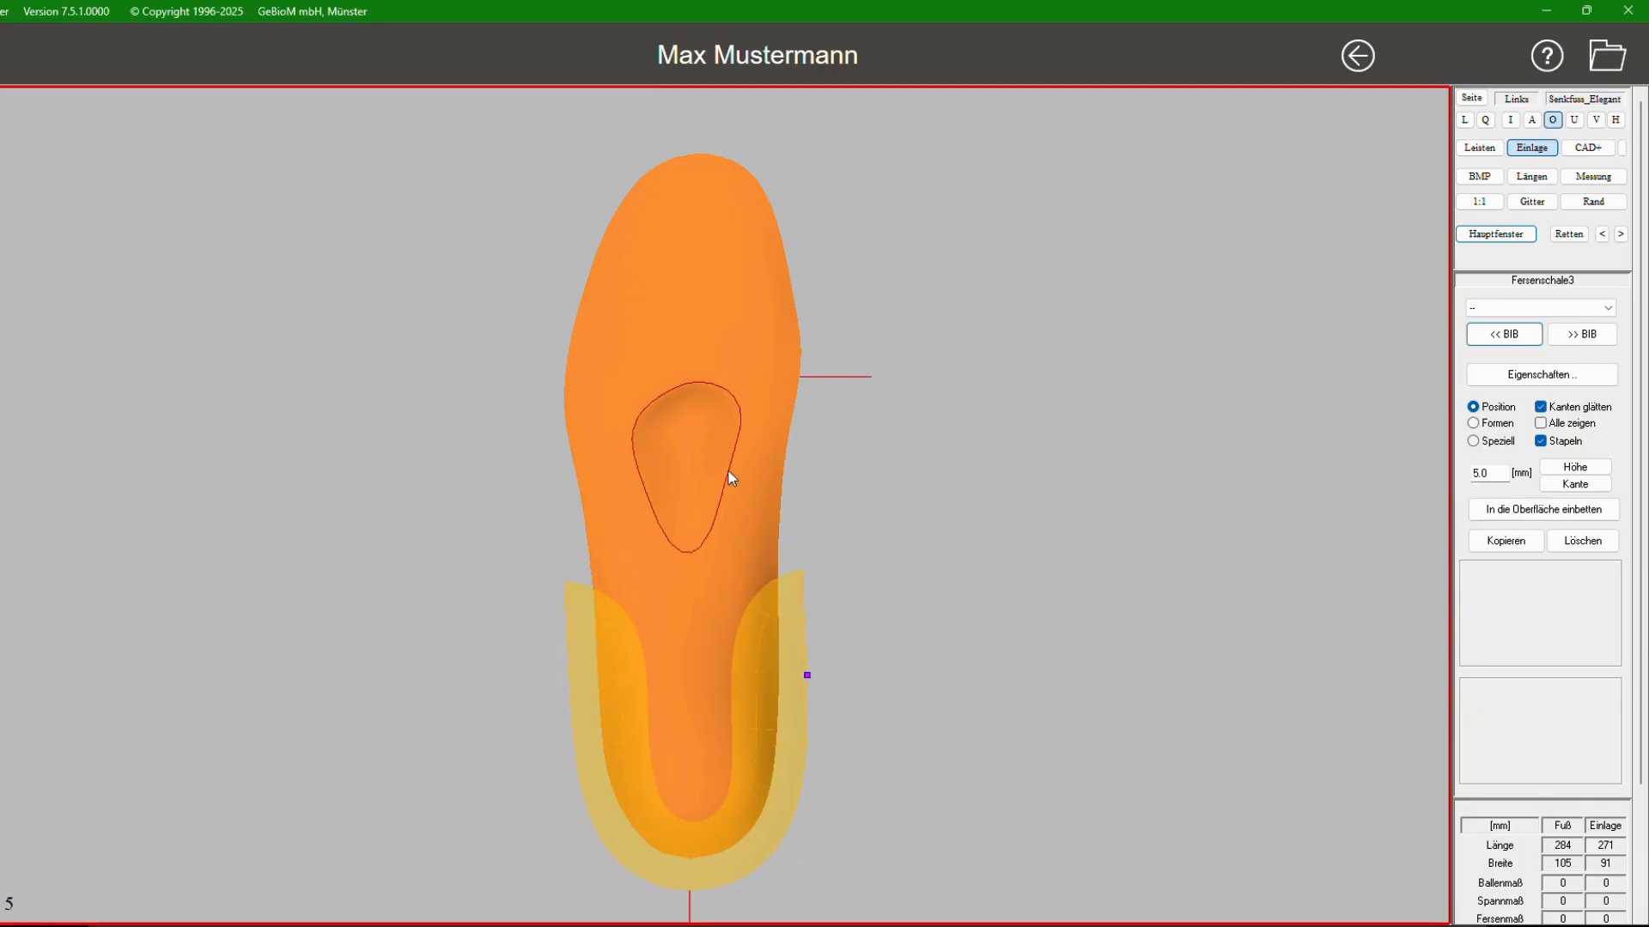
Step: Select the Pelotte Tropfen pad and reshape its outline outward at the left front edge using Formen
click(712, 442)
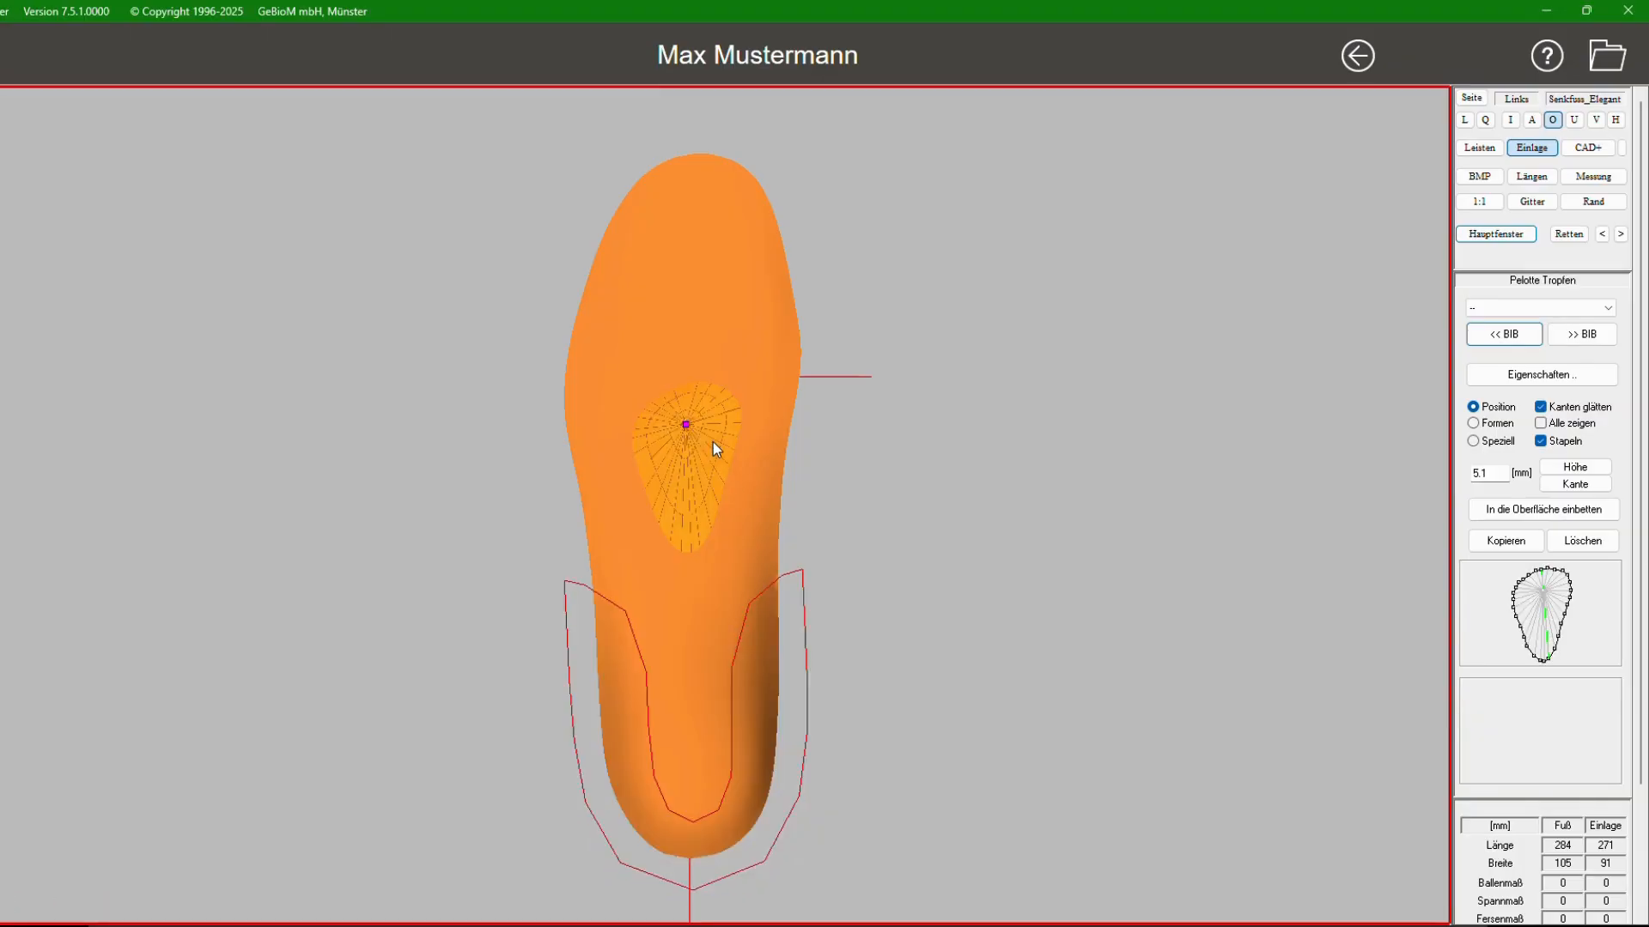
click(1495, 423)
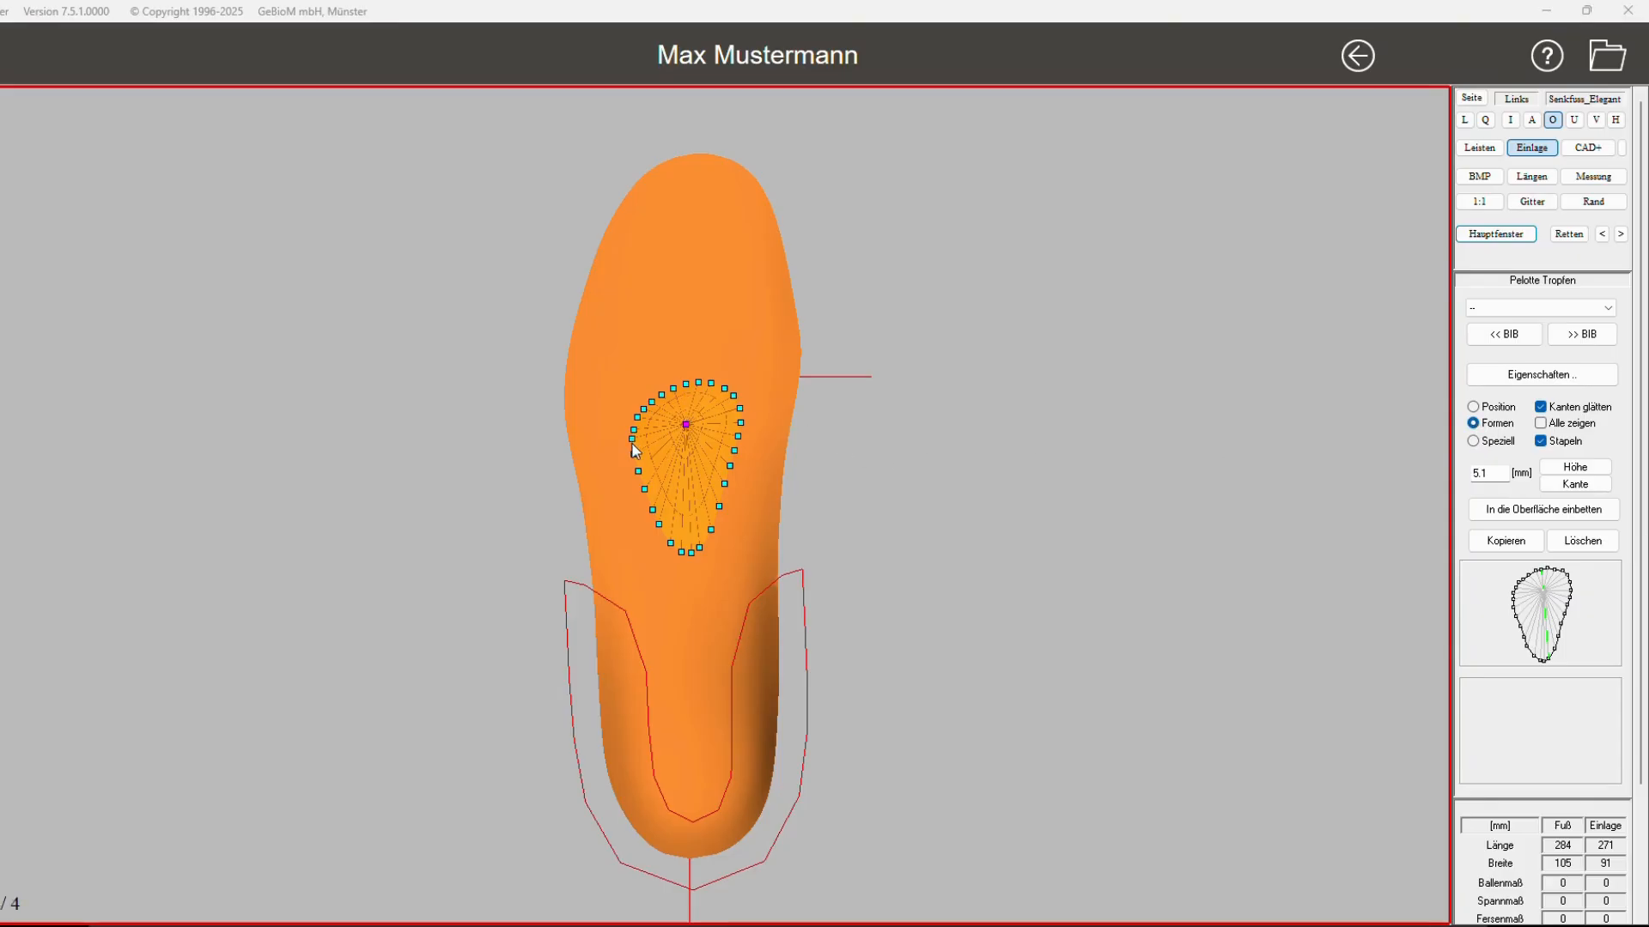
drag(632, 440, 656, 393)
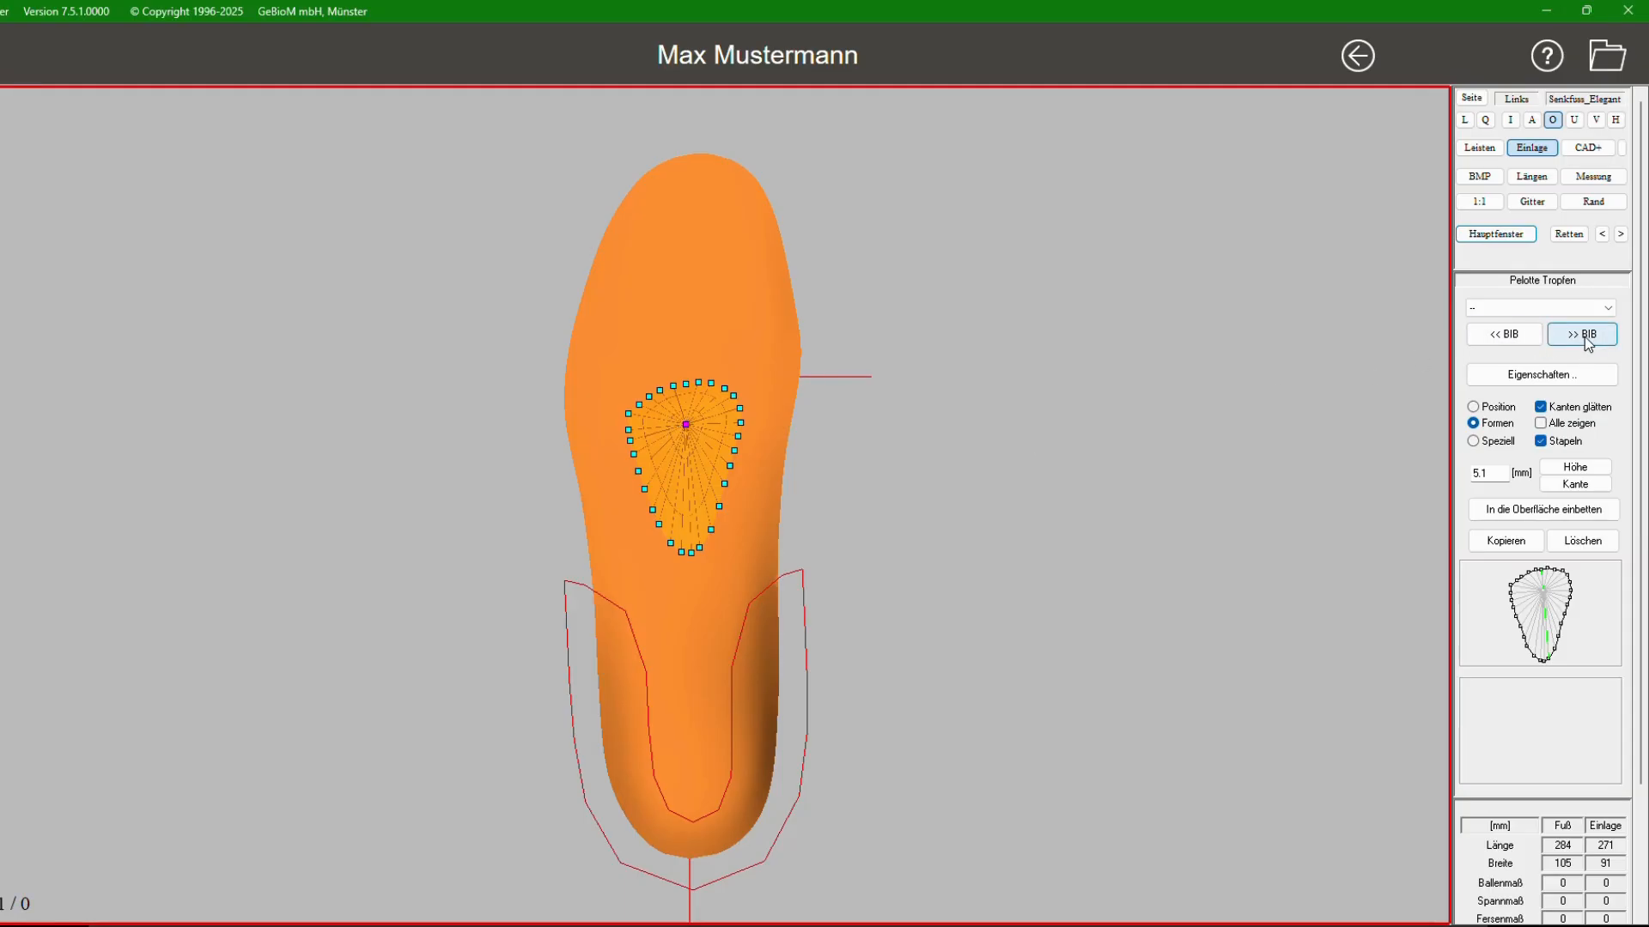
Step: Return the Pelotte Tropfen pad to Position mode and set its height to 4 mm
click(1472, 407)
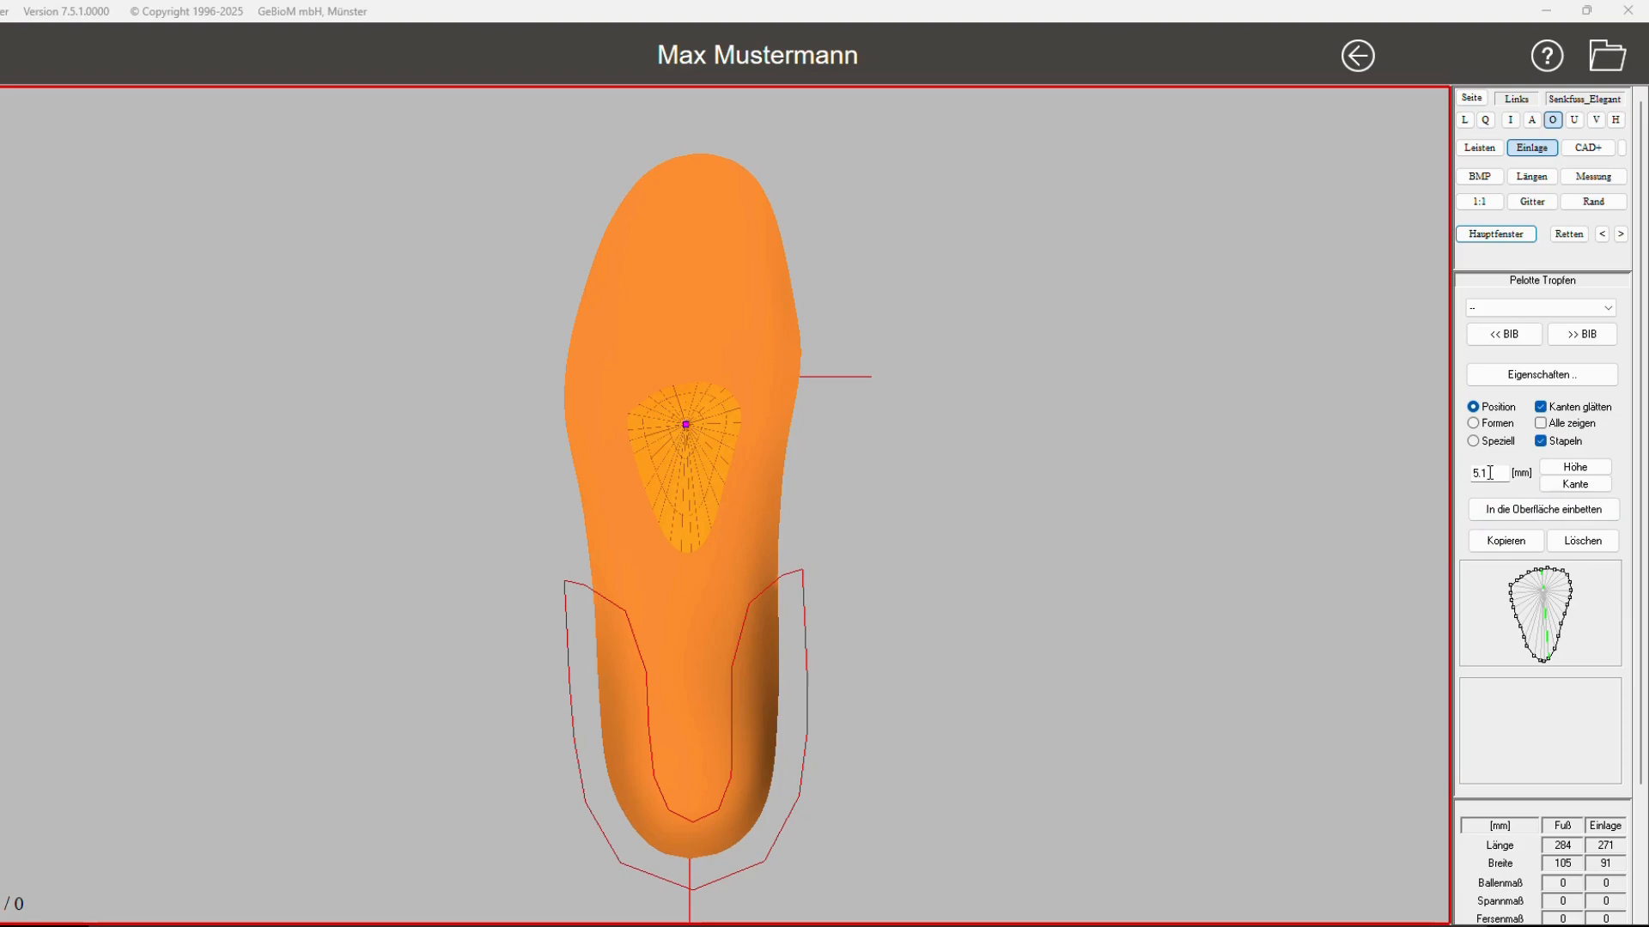
double_click(1493, 473)
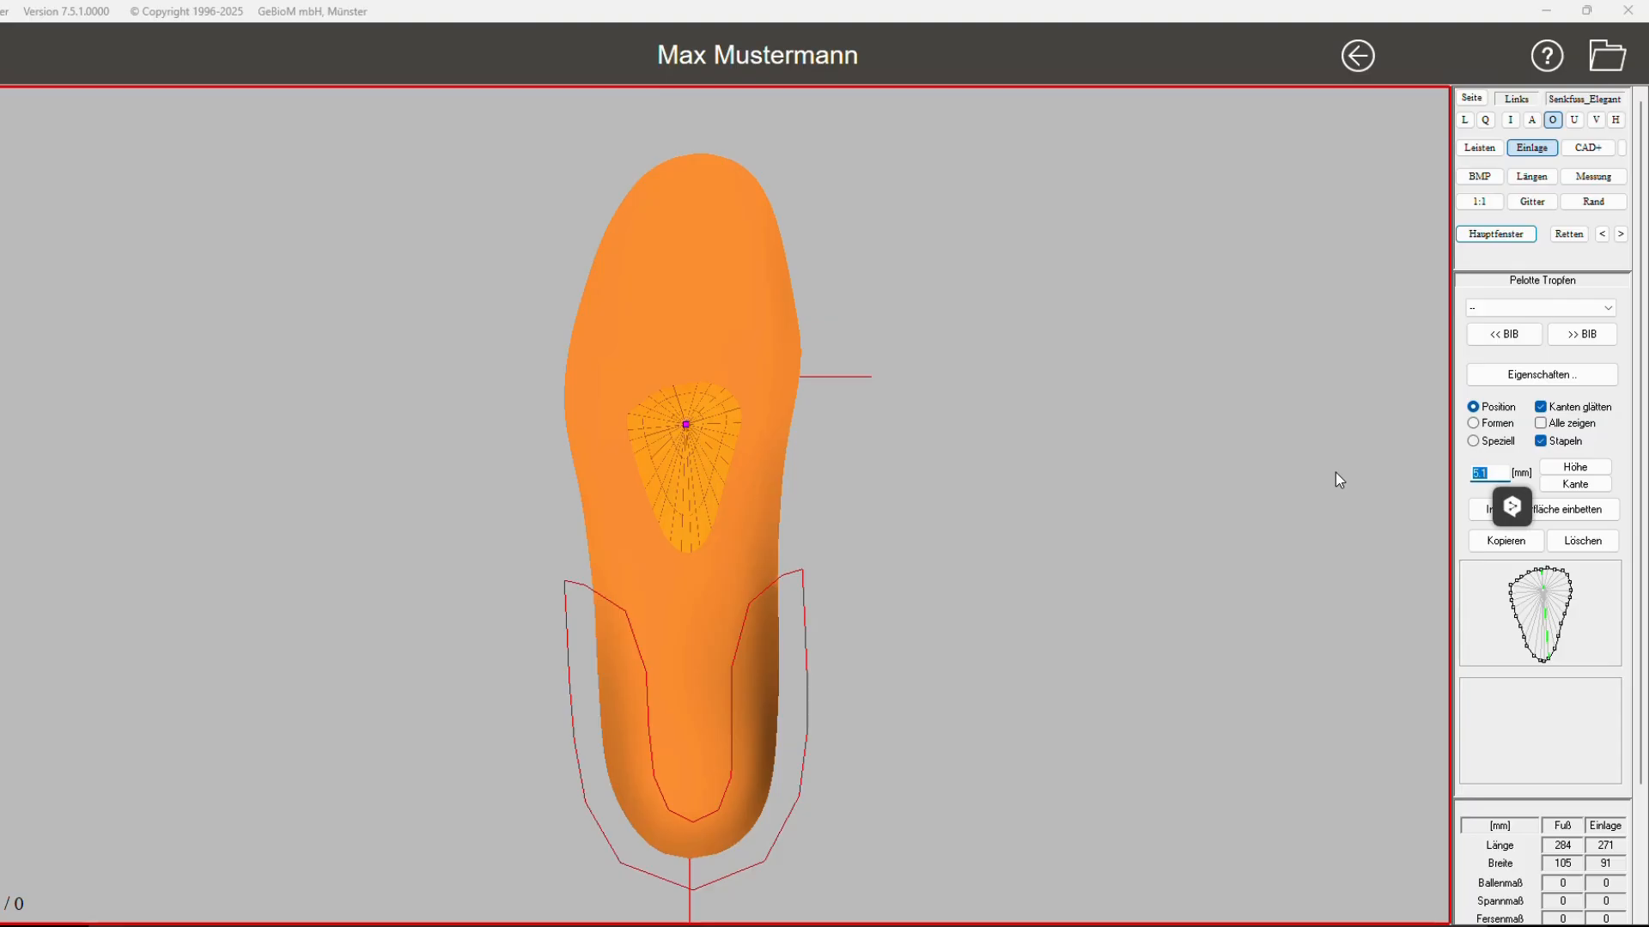
text(4)
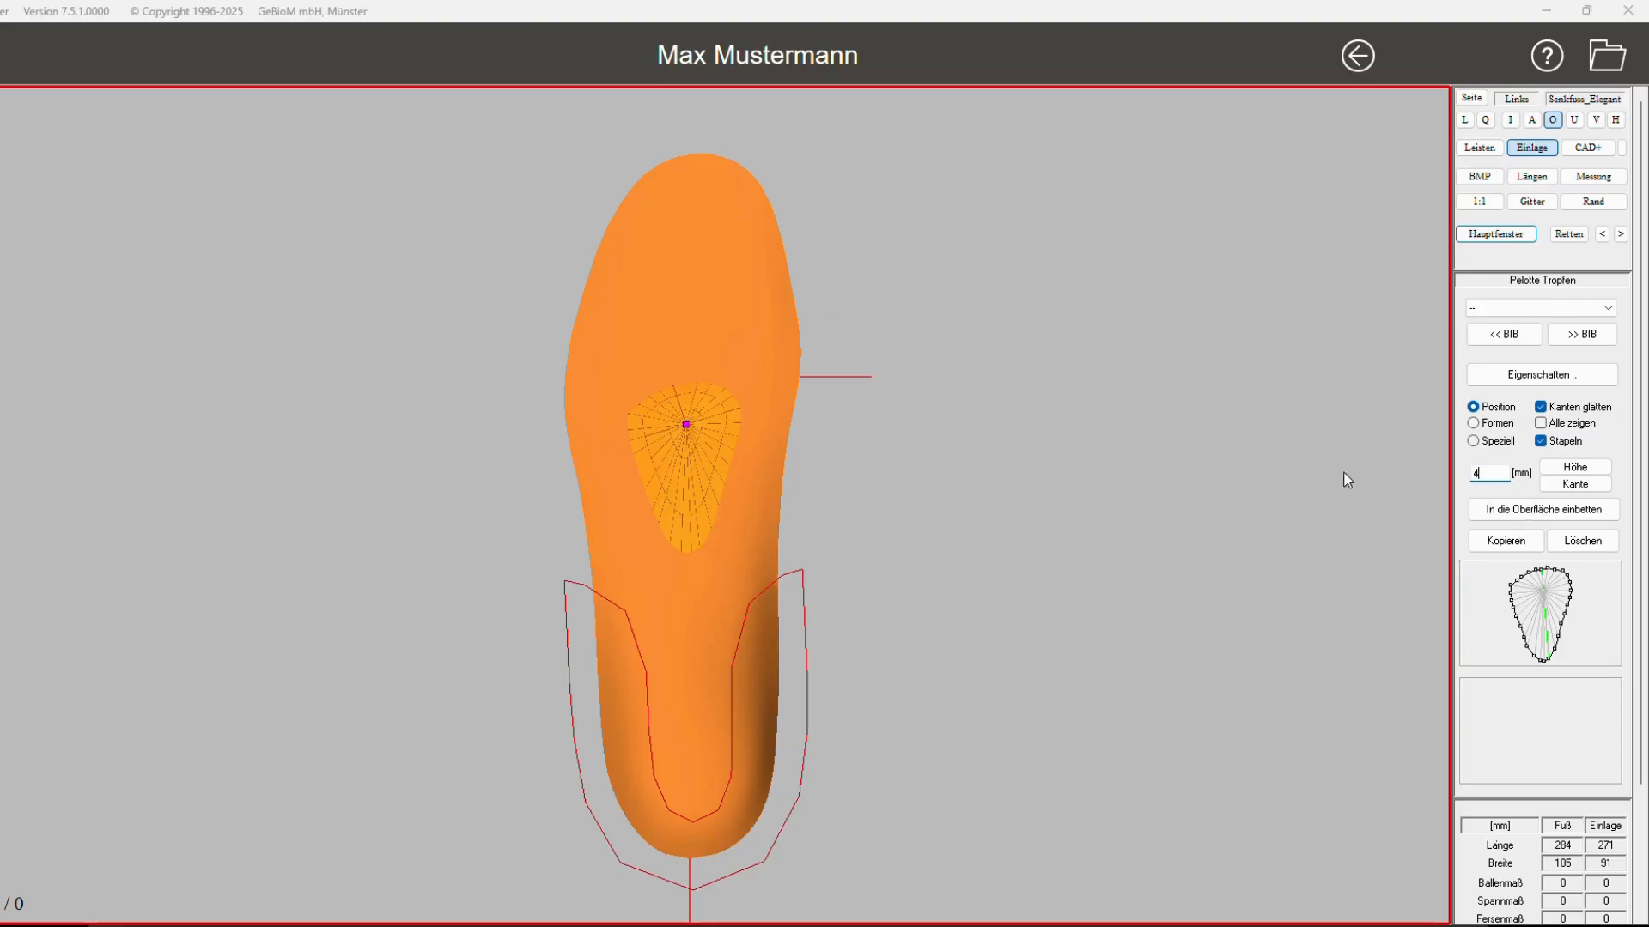
click(1592, 471)
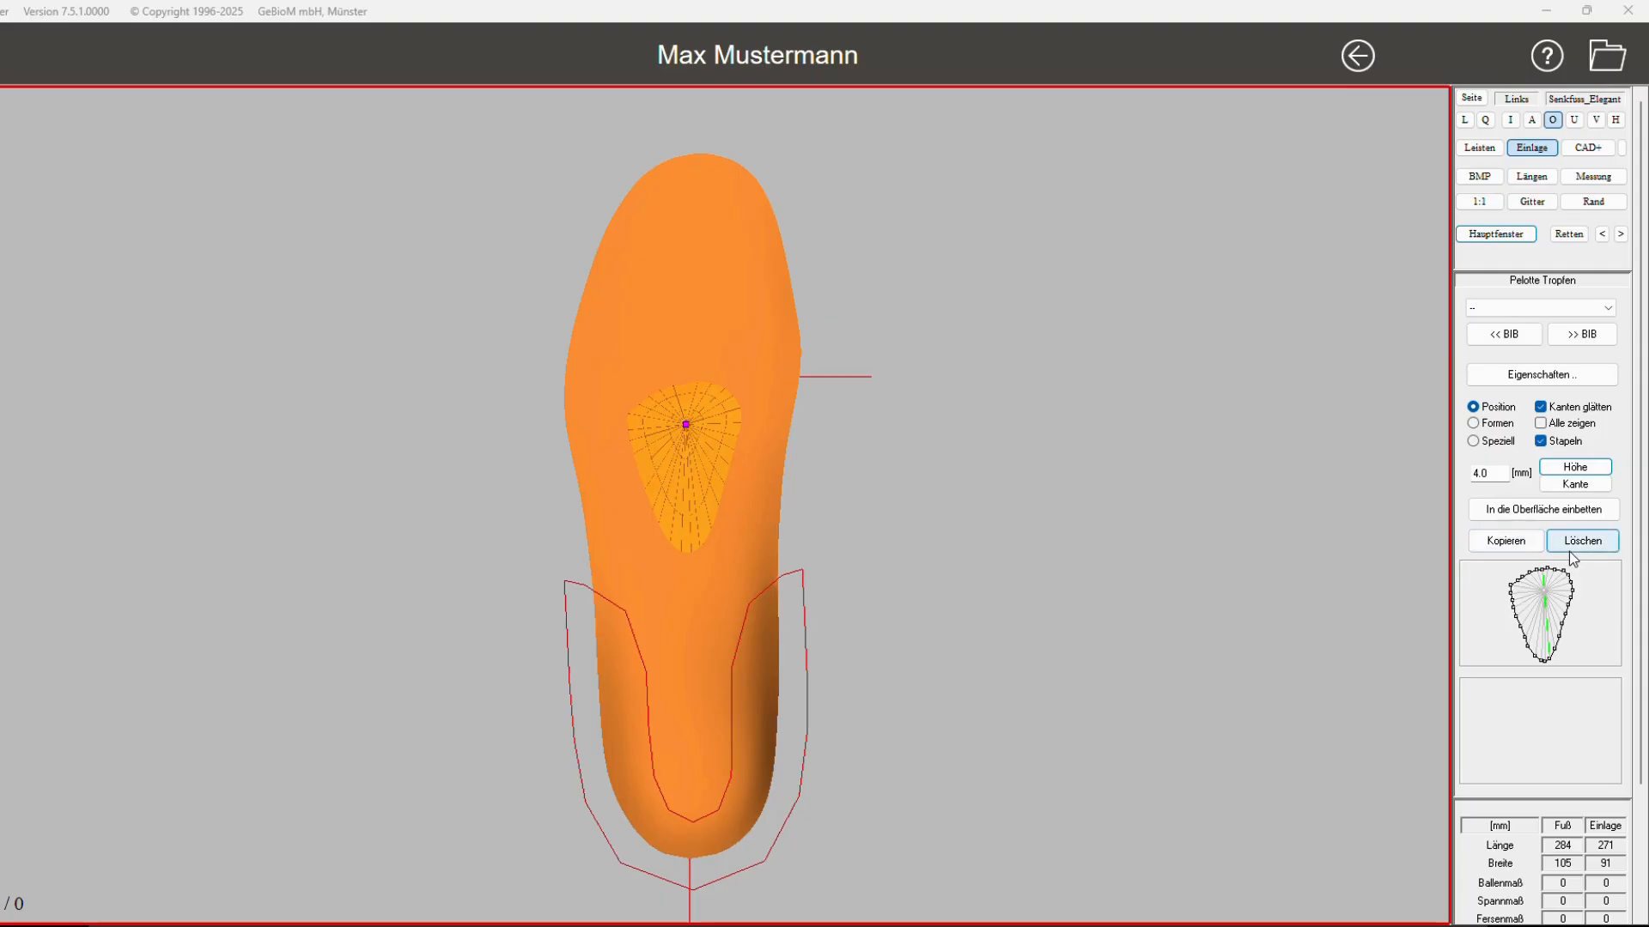
Step: Delete the Fersenschale3 heel cup from the insole and return to the main window
click(757, 702)
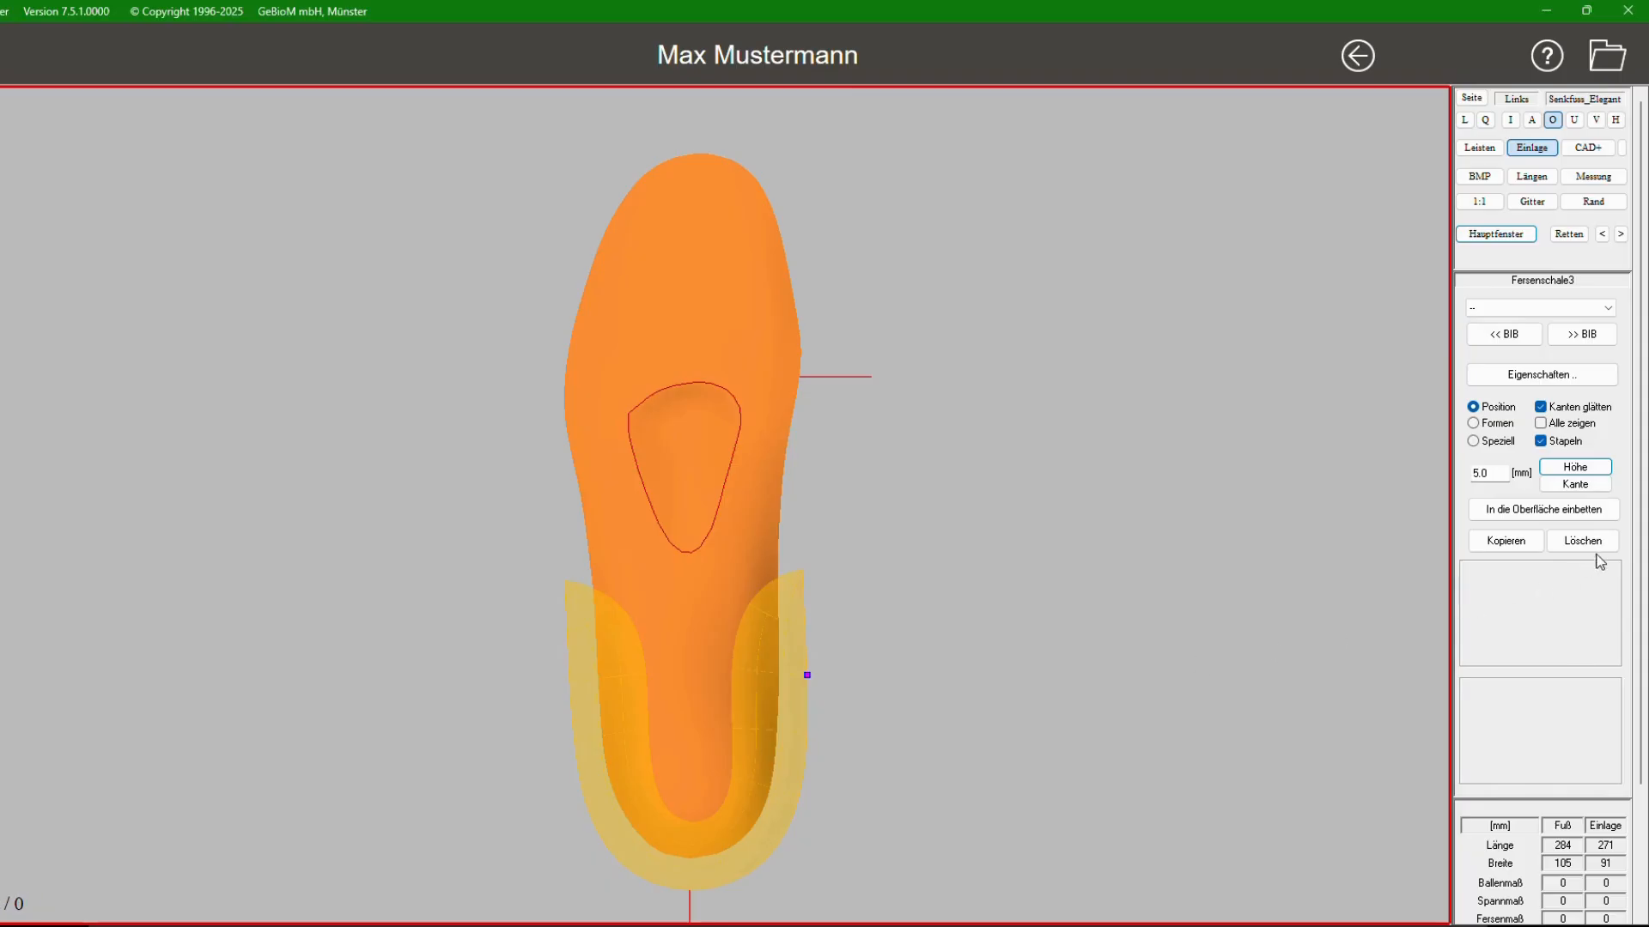
click(1606, 545)
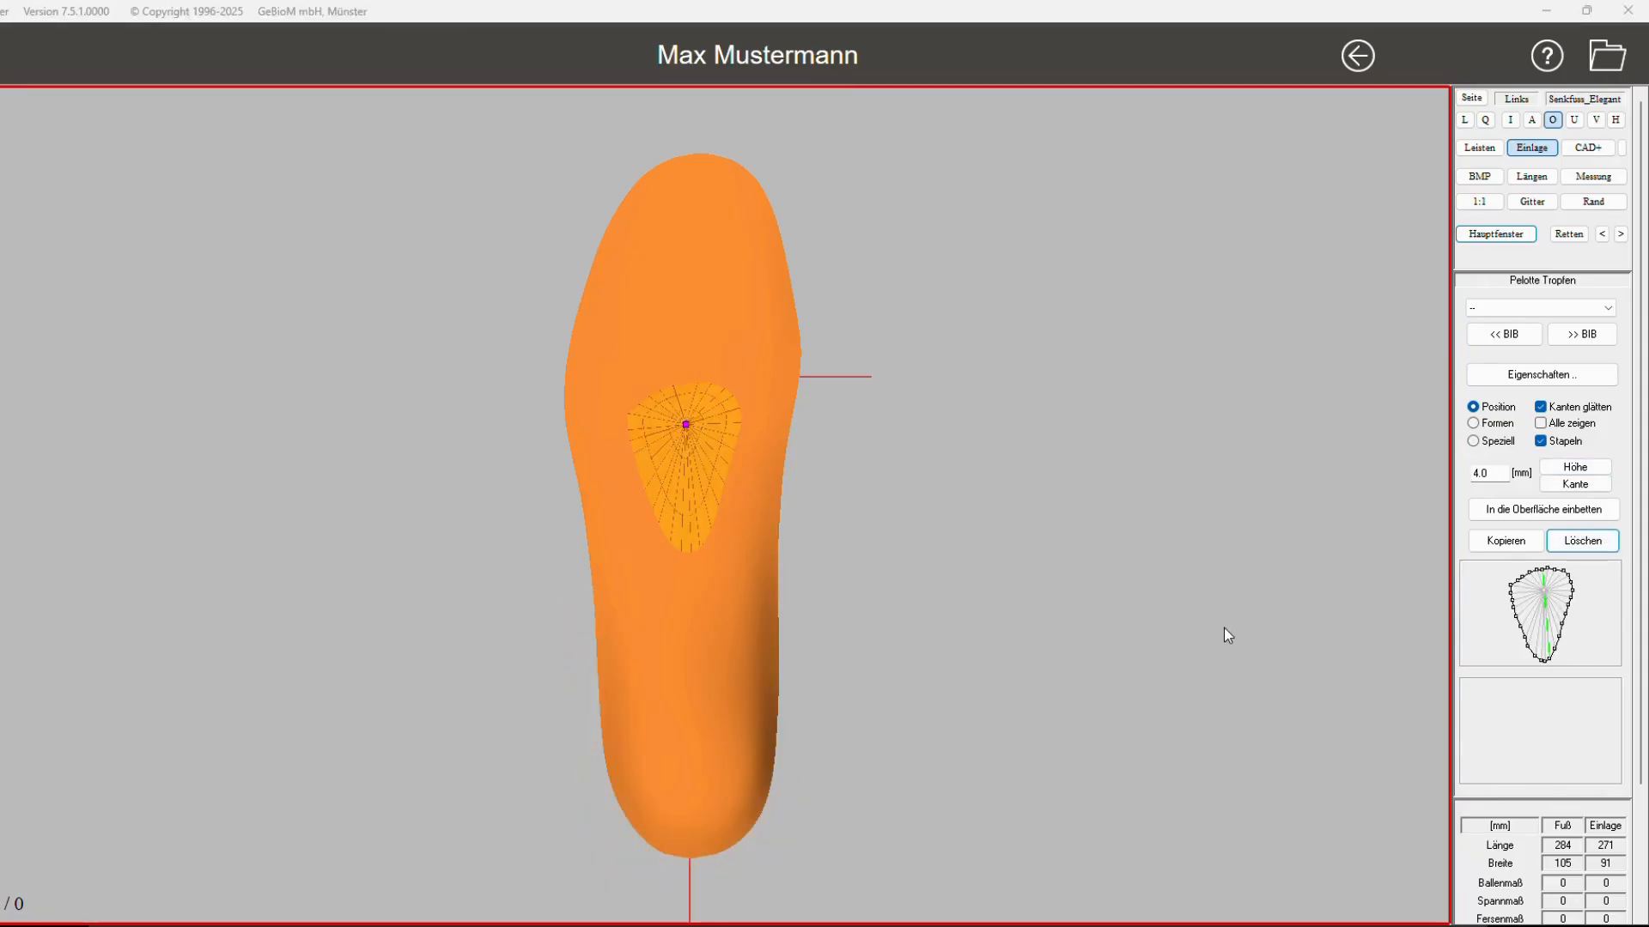
click(1498, 235)
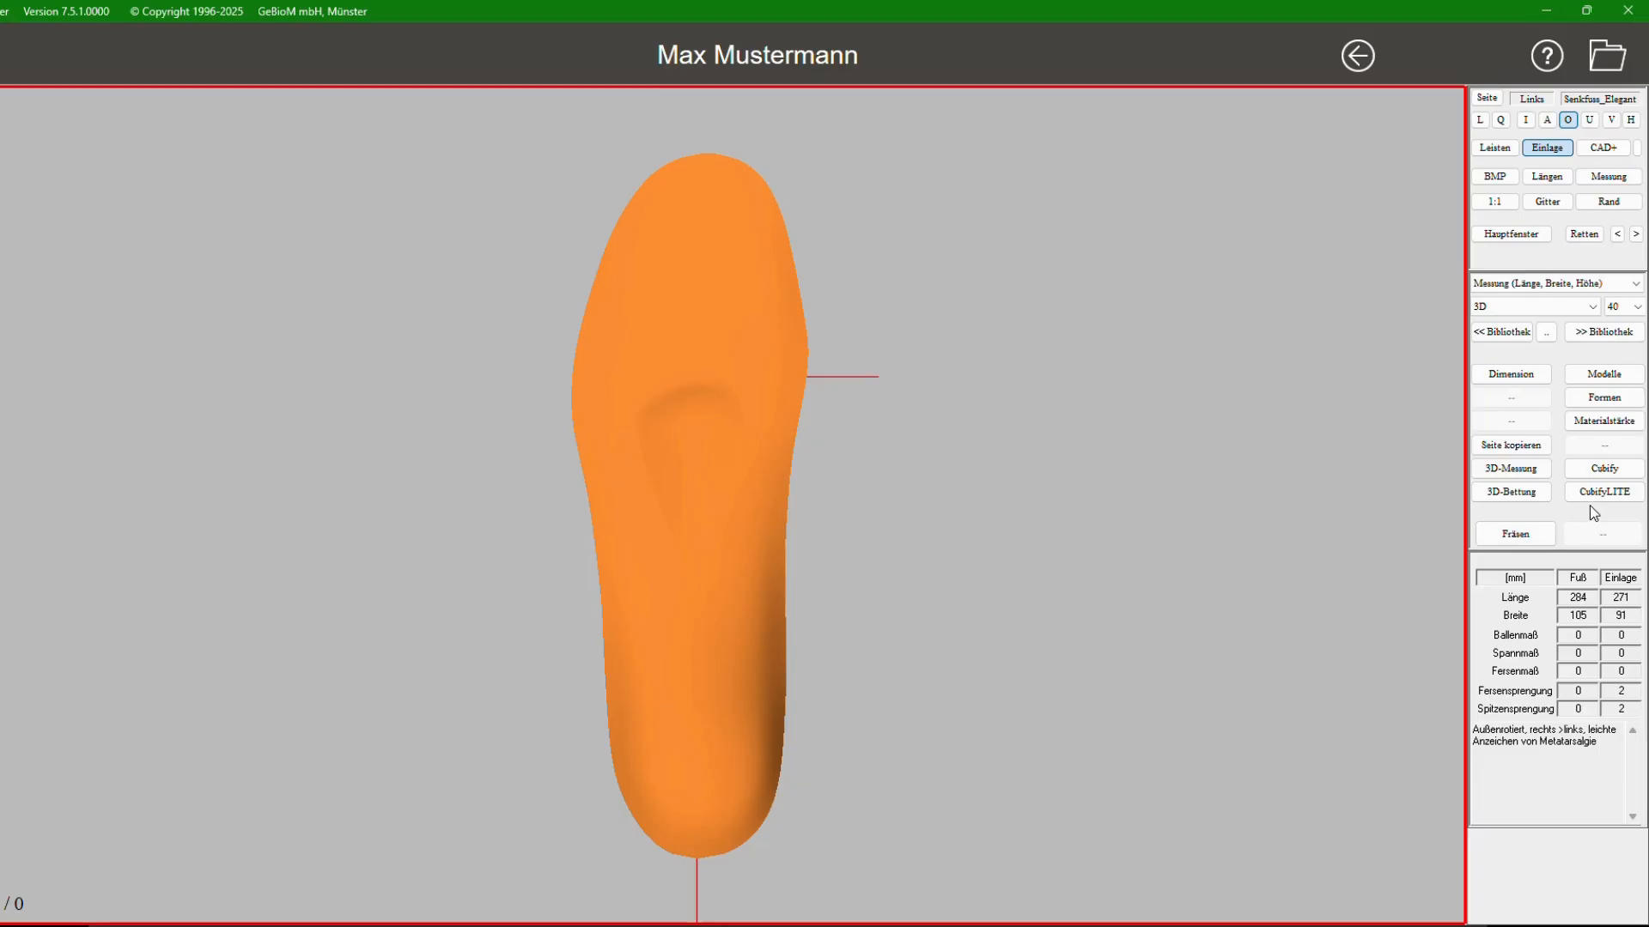
Step: In Formen with Sohle active, frame the right half of the forefoot and place the reference point beside it
click(1621, 403)
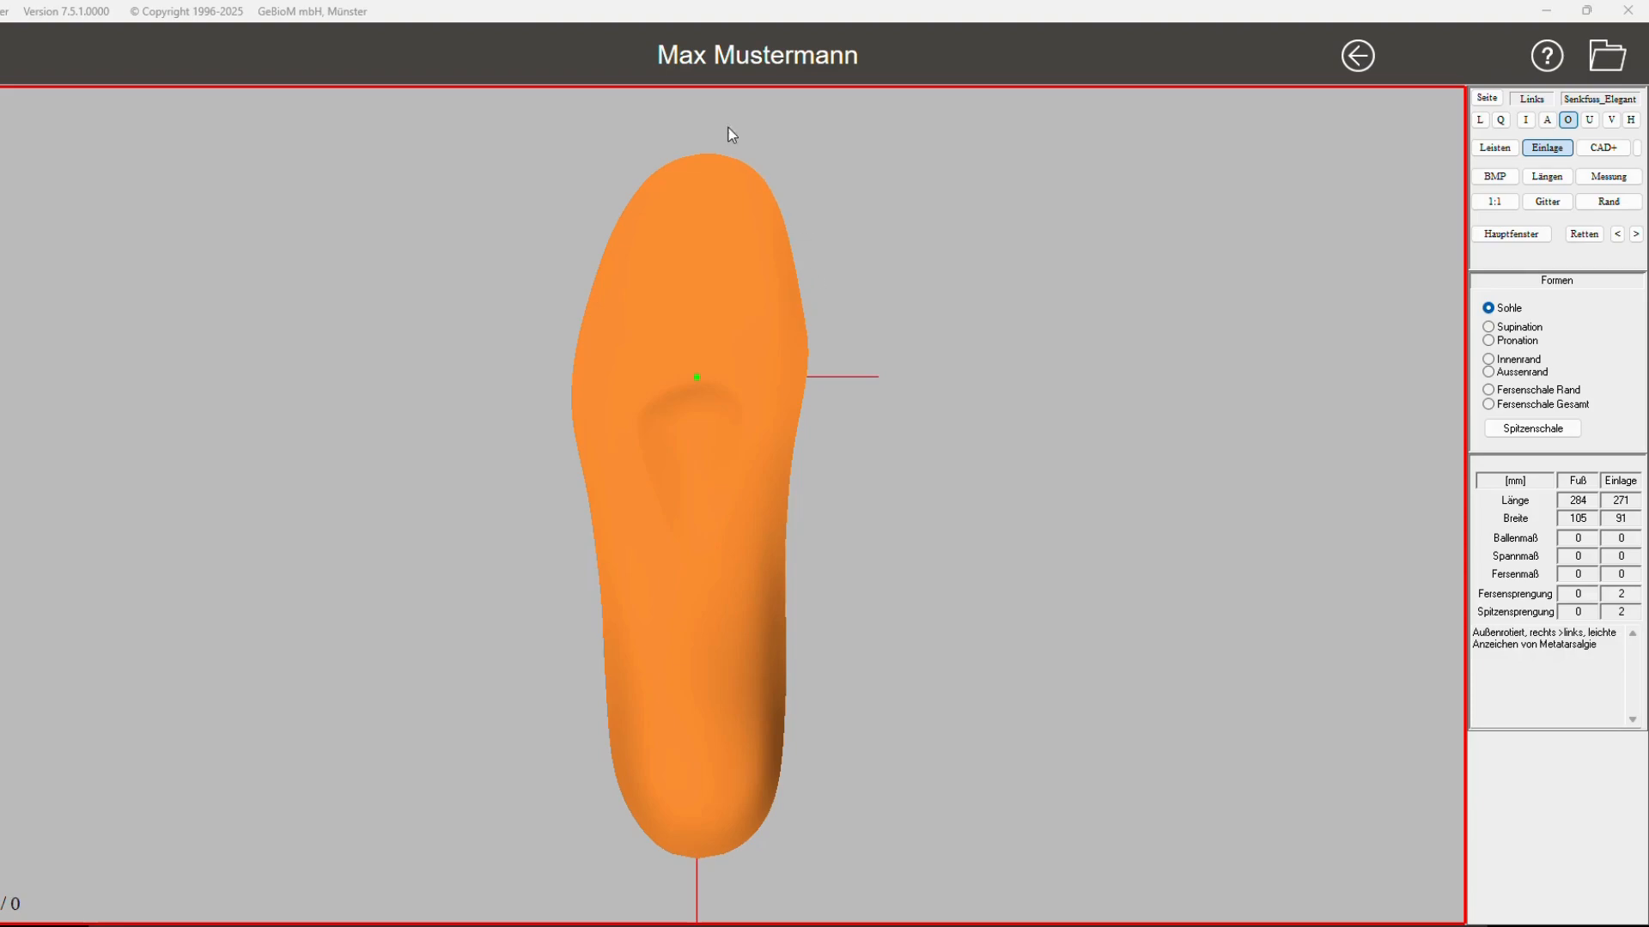
drag(718, 107, 1034, 456)
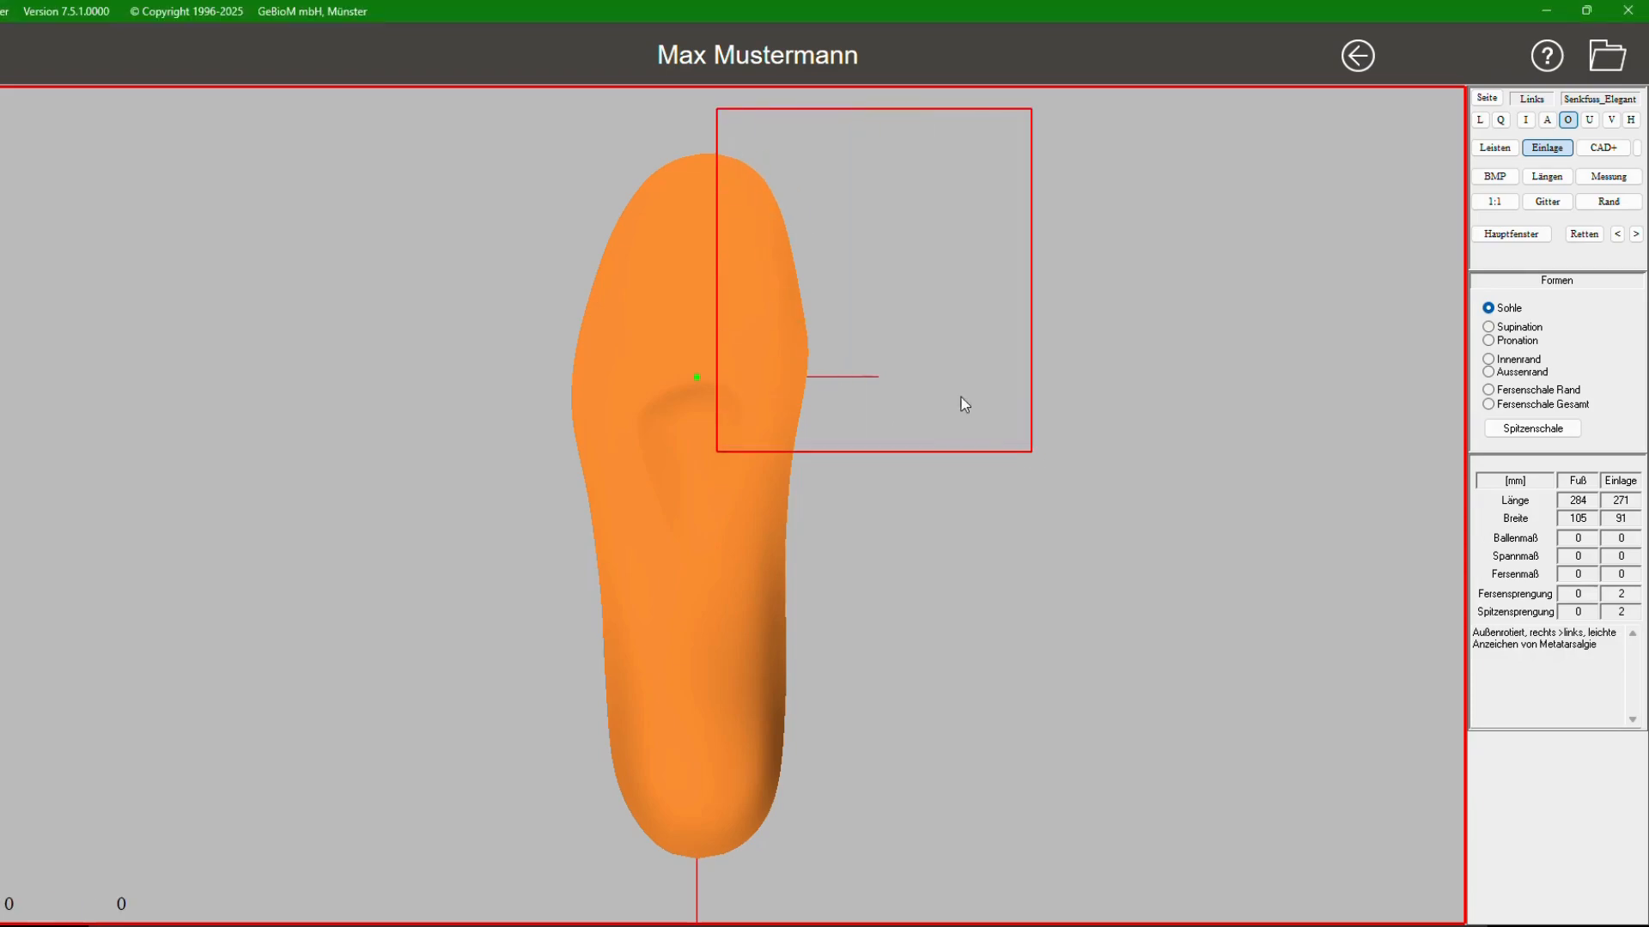
click(887, 209)
Step: For the Innenrand, frame the insole's heel and arch region, place the reference point above the arch and raise the edge slightly
click(1489, 359)
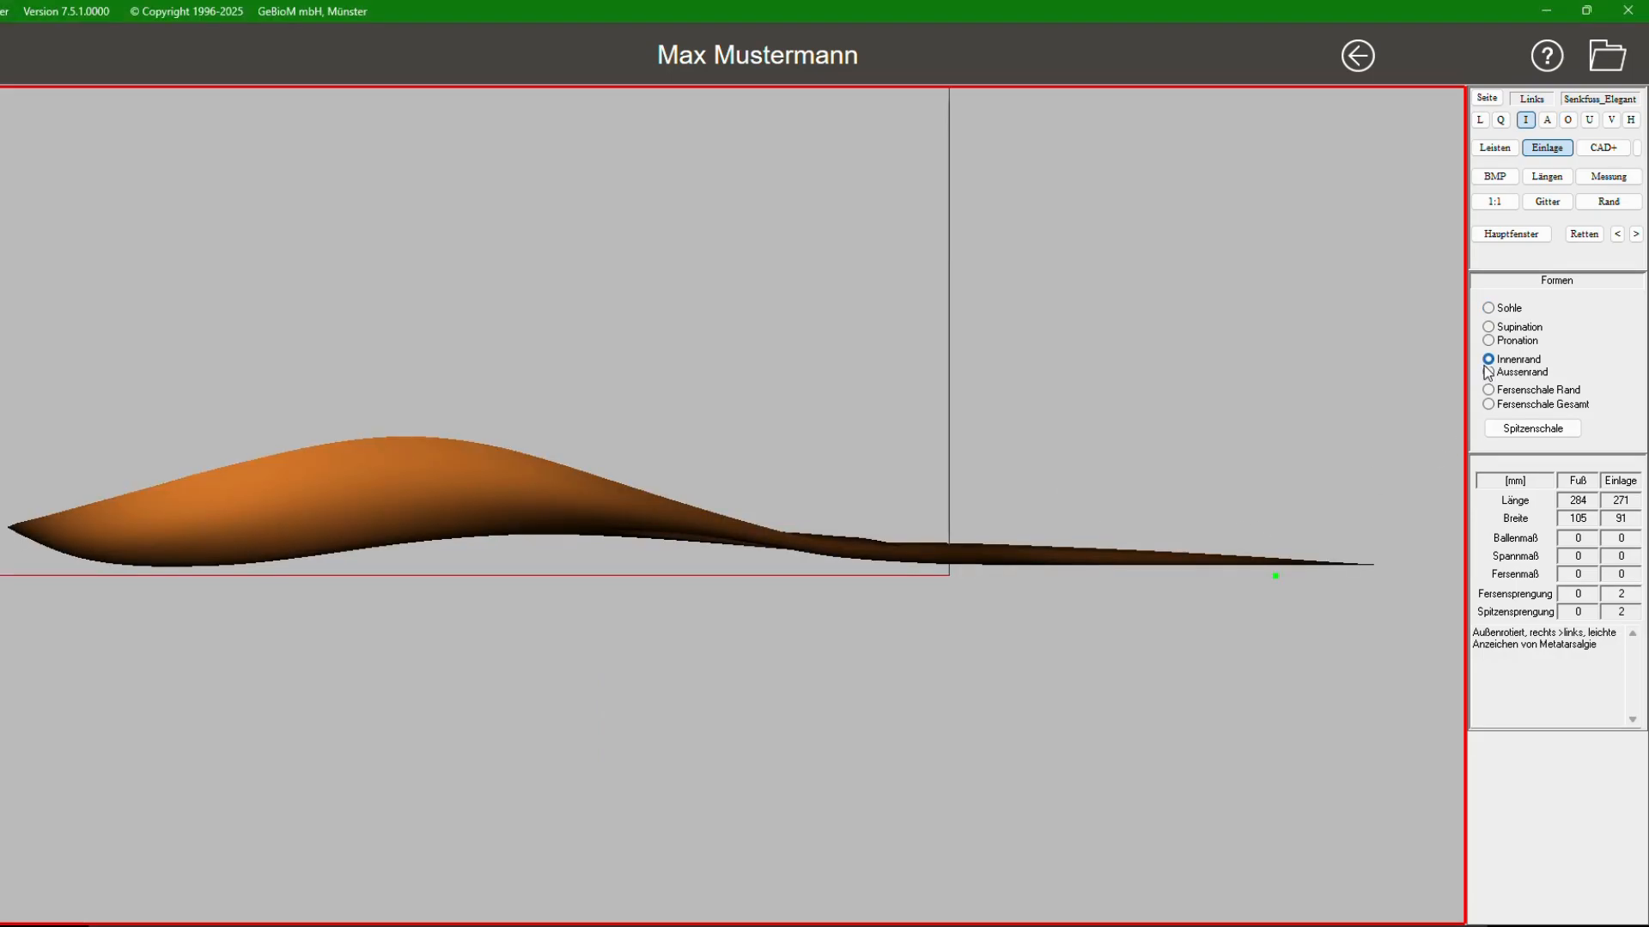
drag(2, 227, 942, 637)
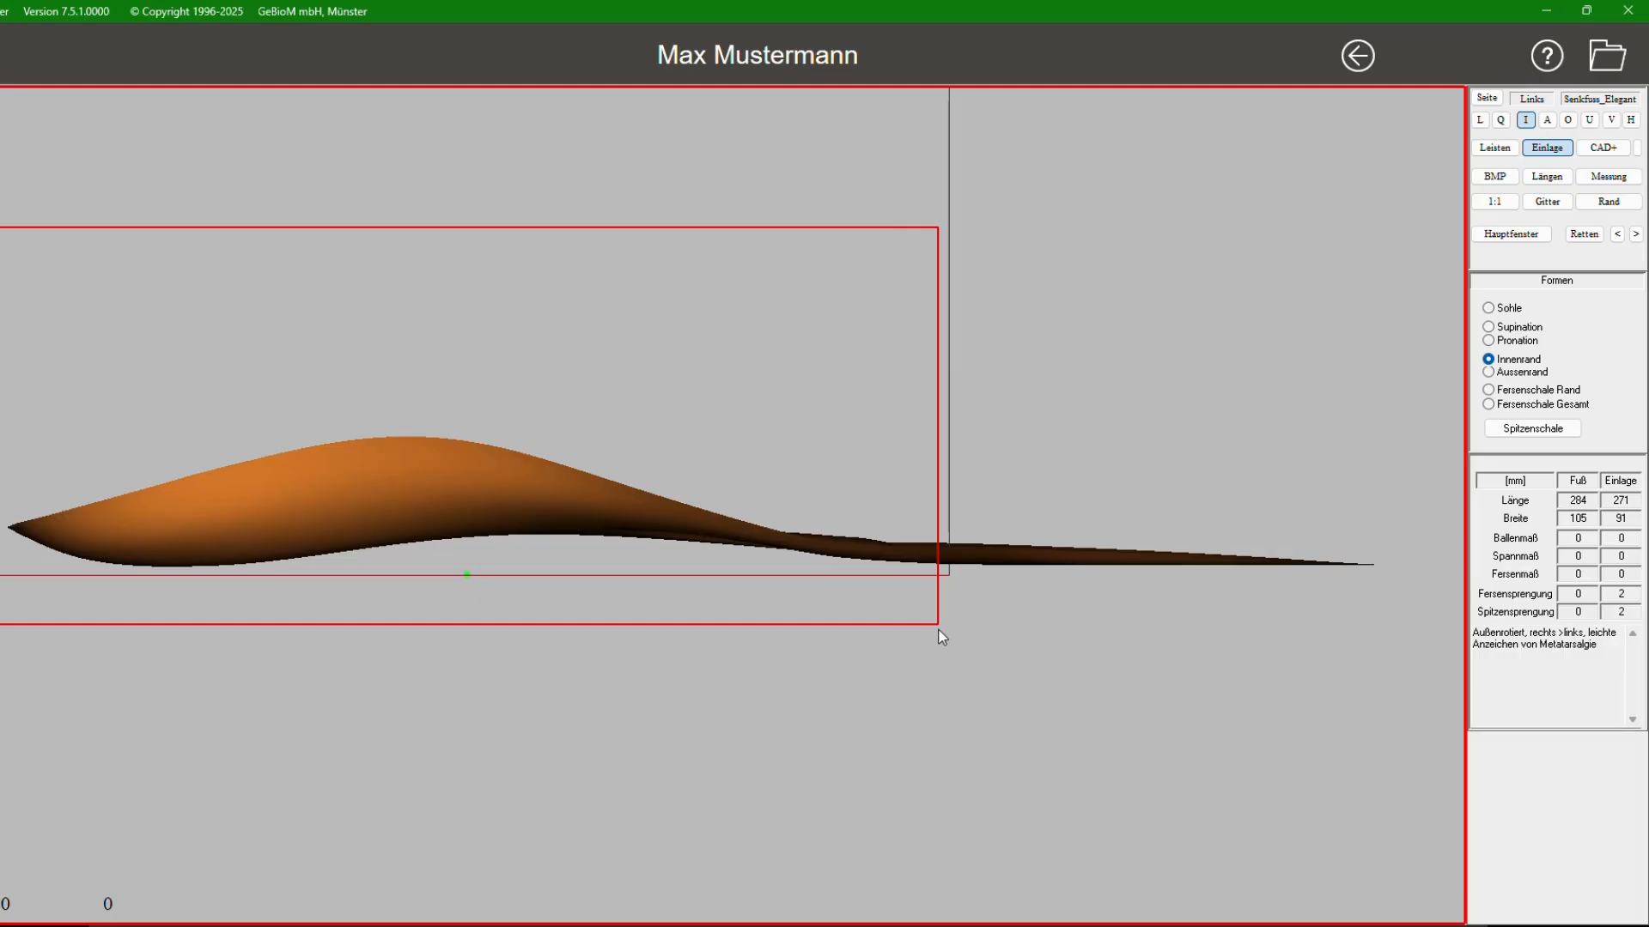
click(485, 327)
click(486, 308)
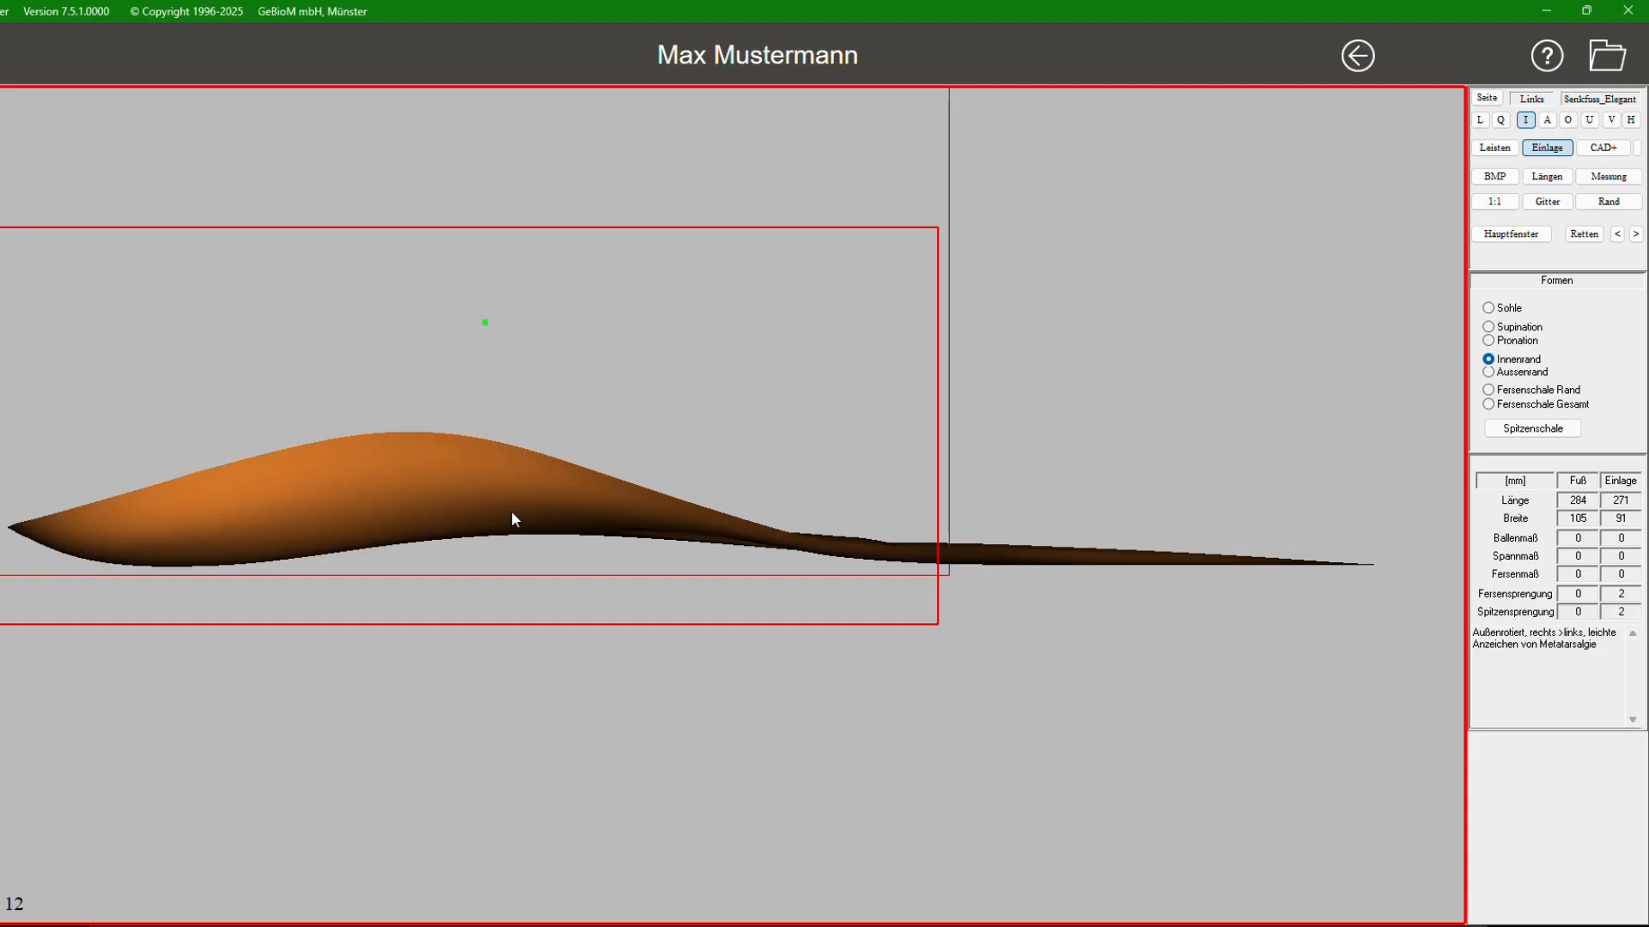
key(Up)
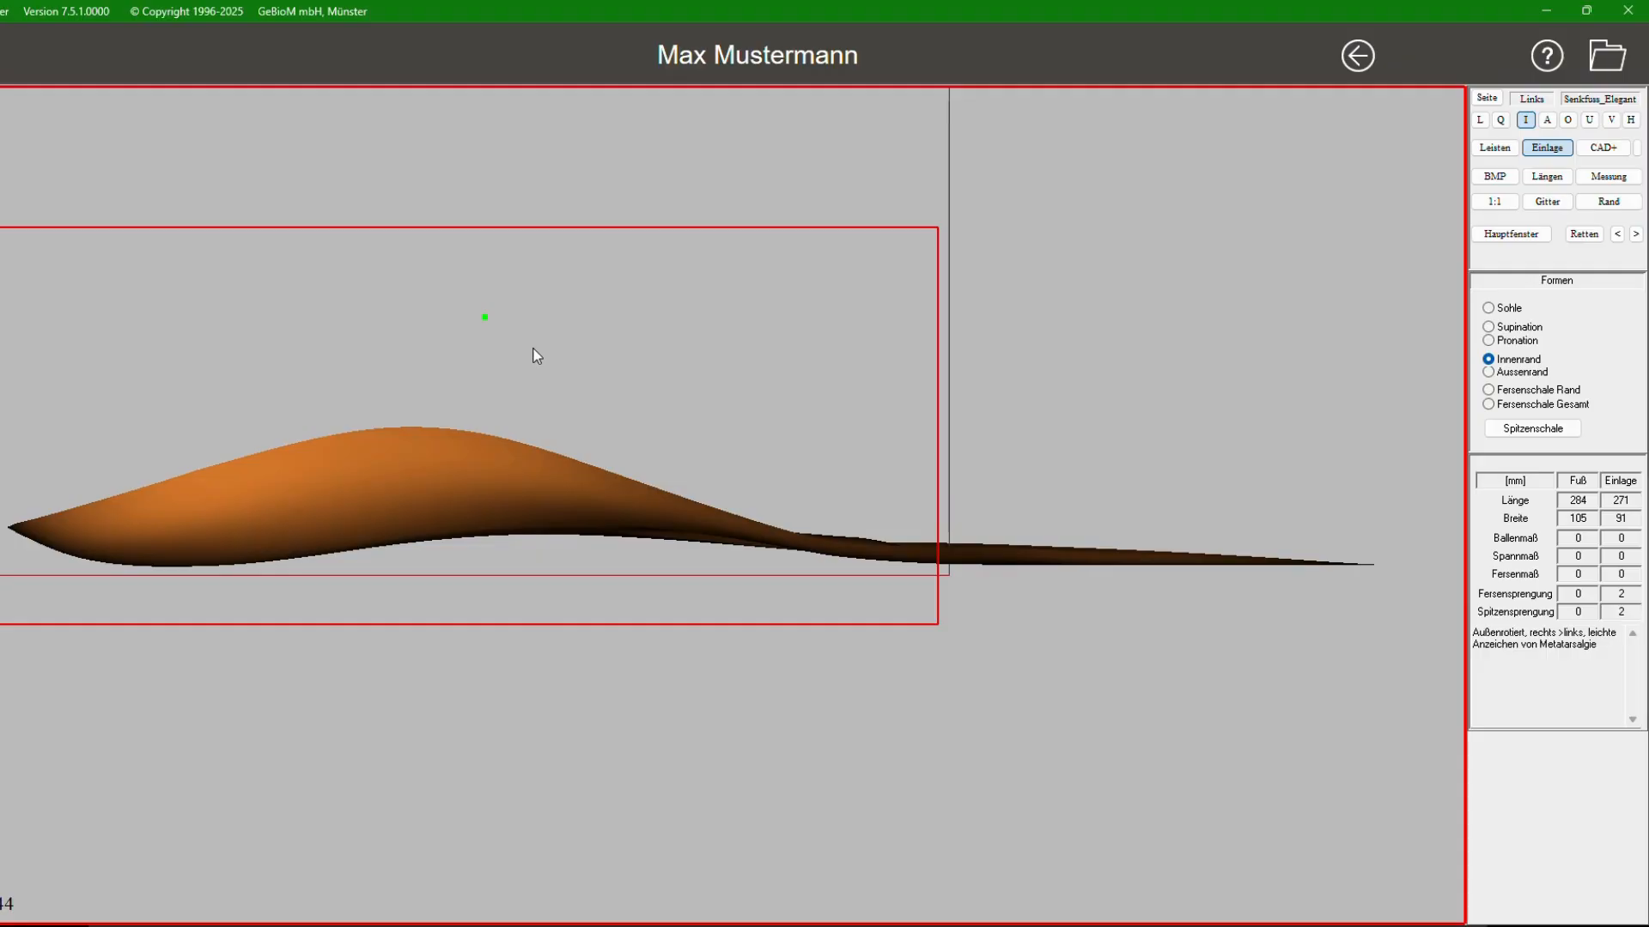
Step: Lower the framed inner edge back to its original height and return to the main window
key(Down)
key(Down)
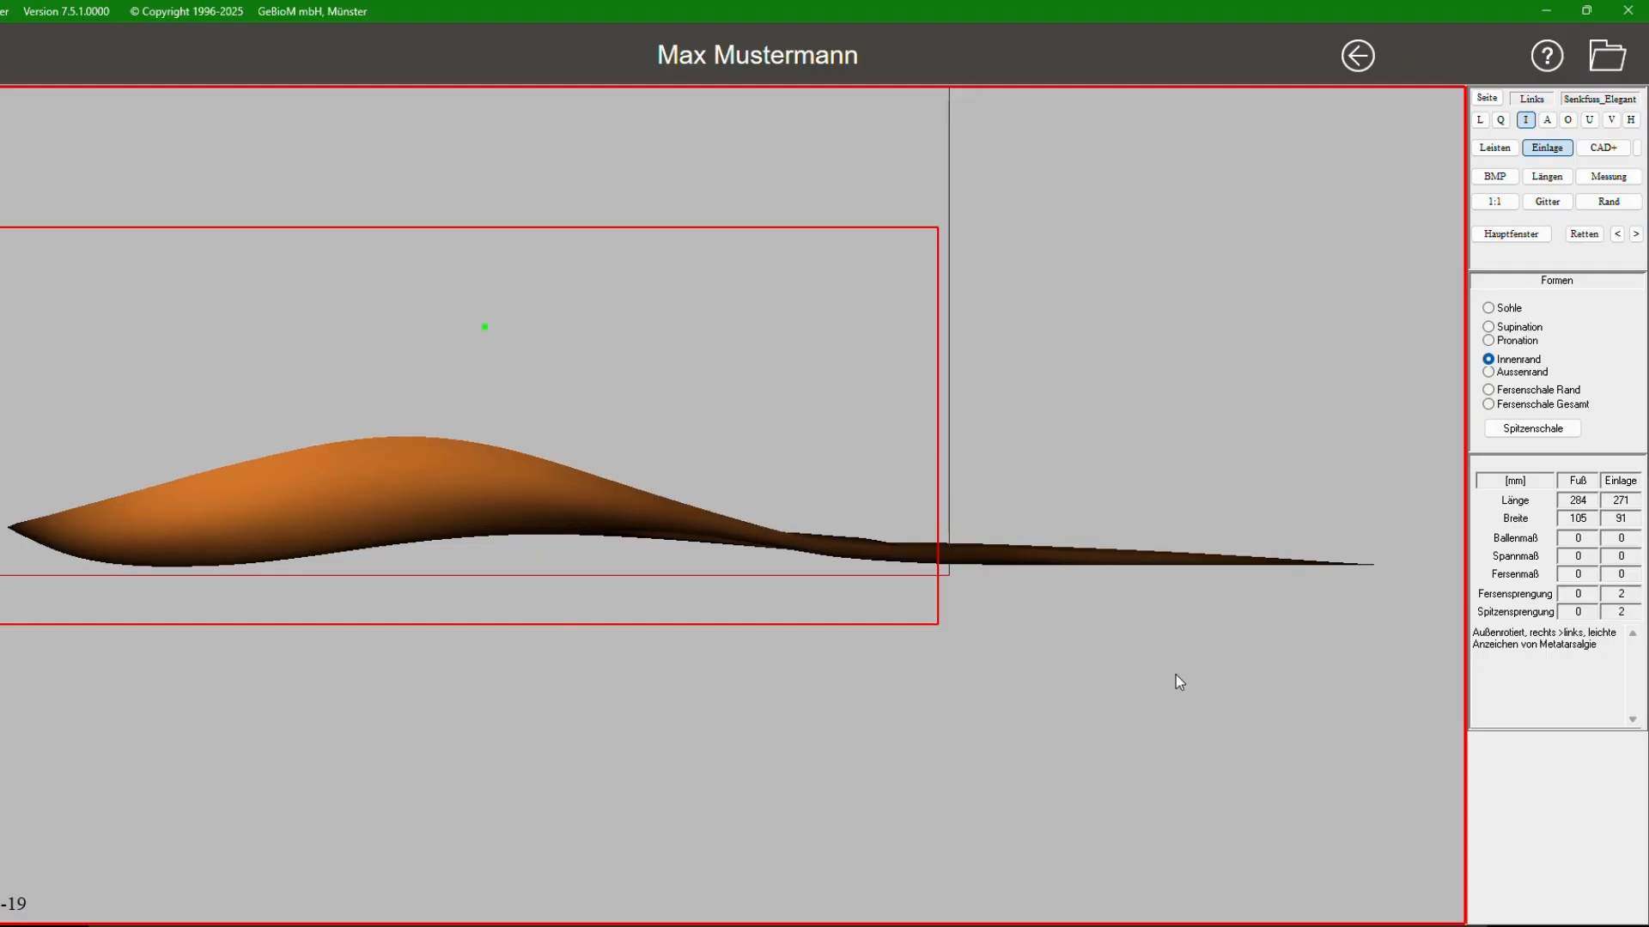
click(1528, 238)
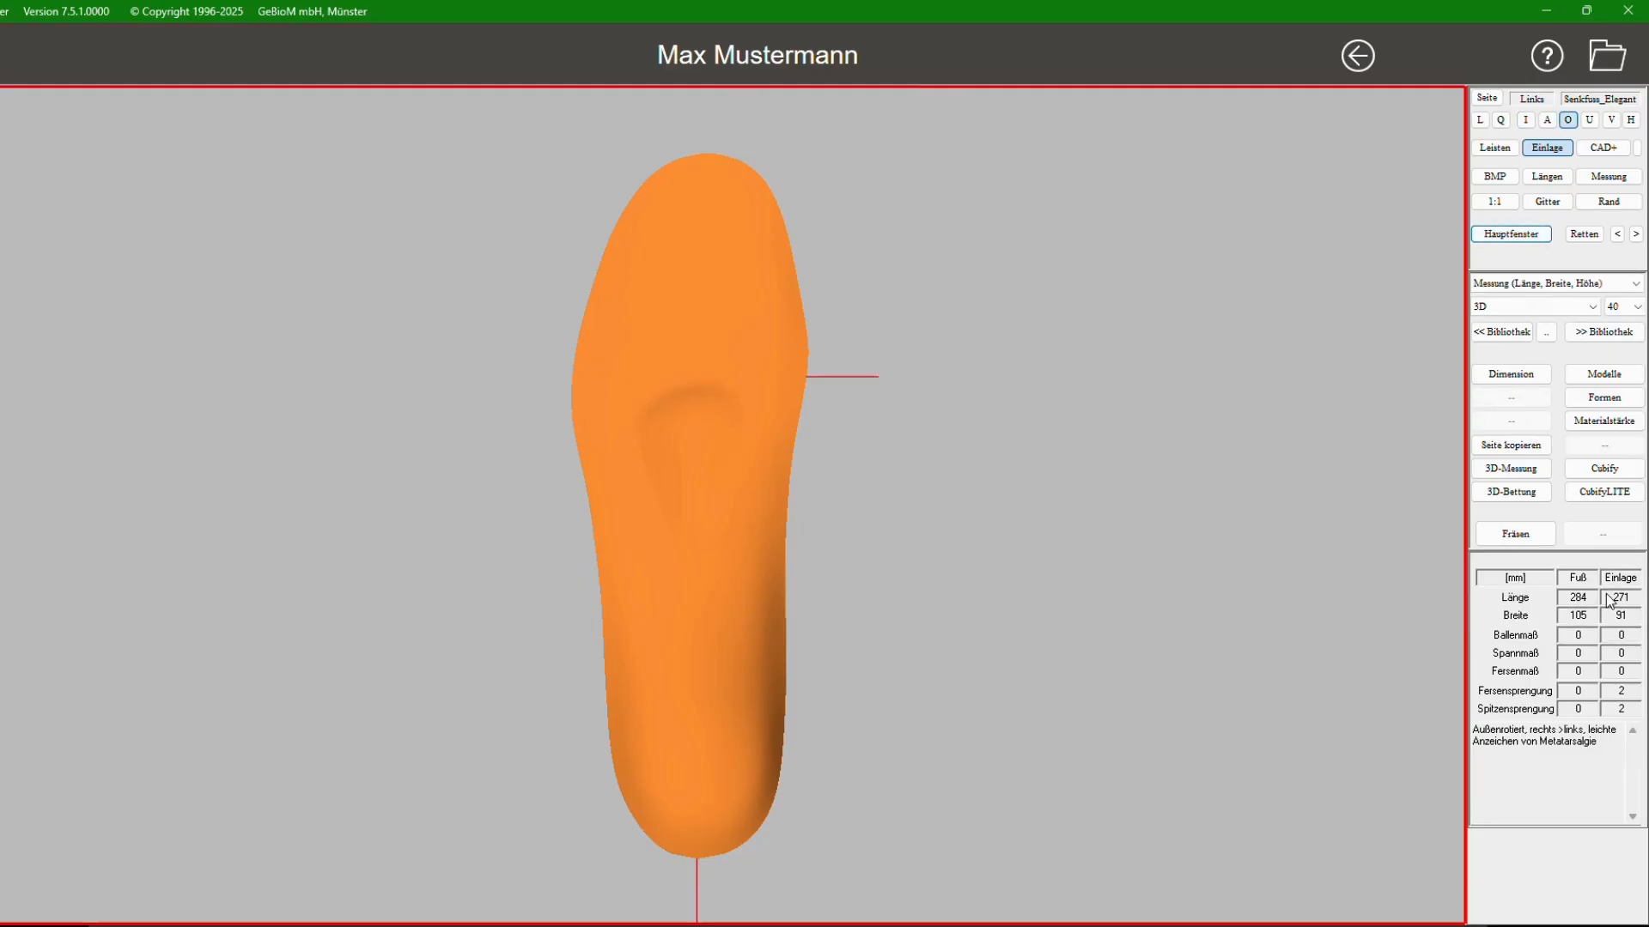
Step: Set the Materialstärke at the Ballen to 5 mm, apply it and return to the main window
click(1604, 422)
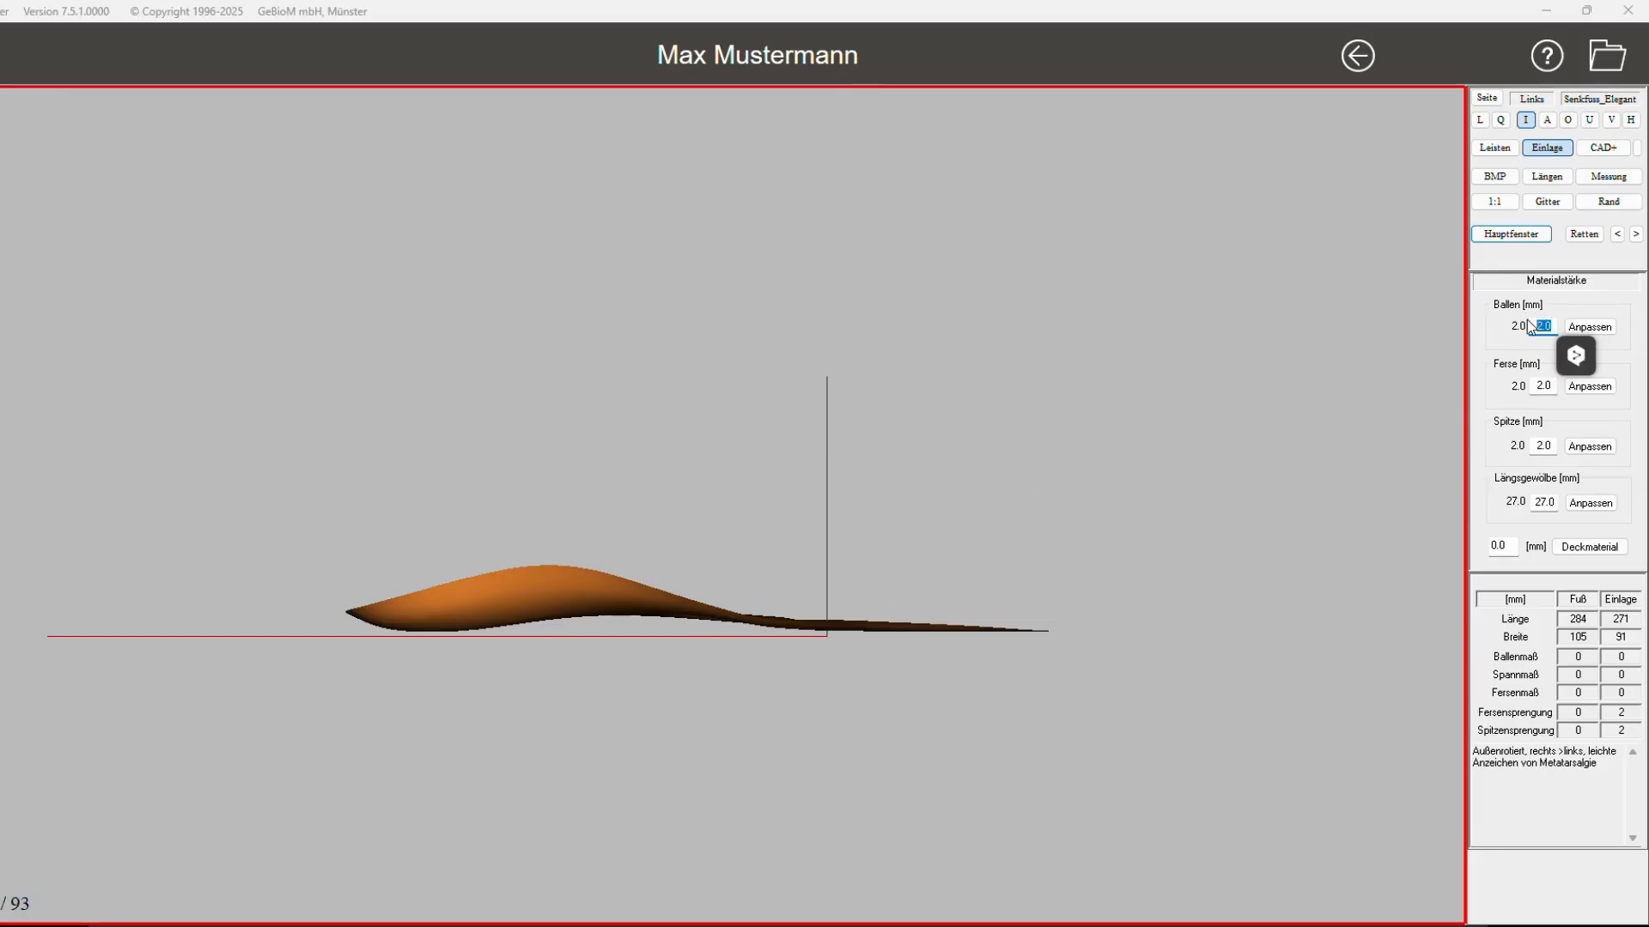
text(5)
click(1589, 327)
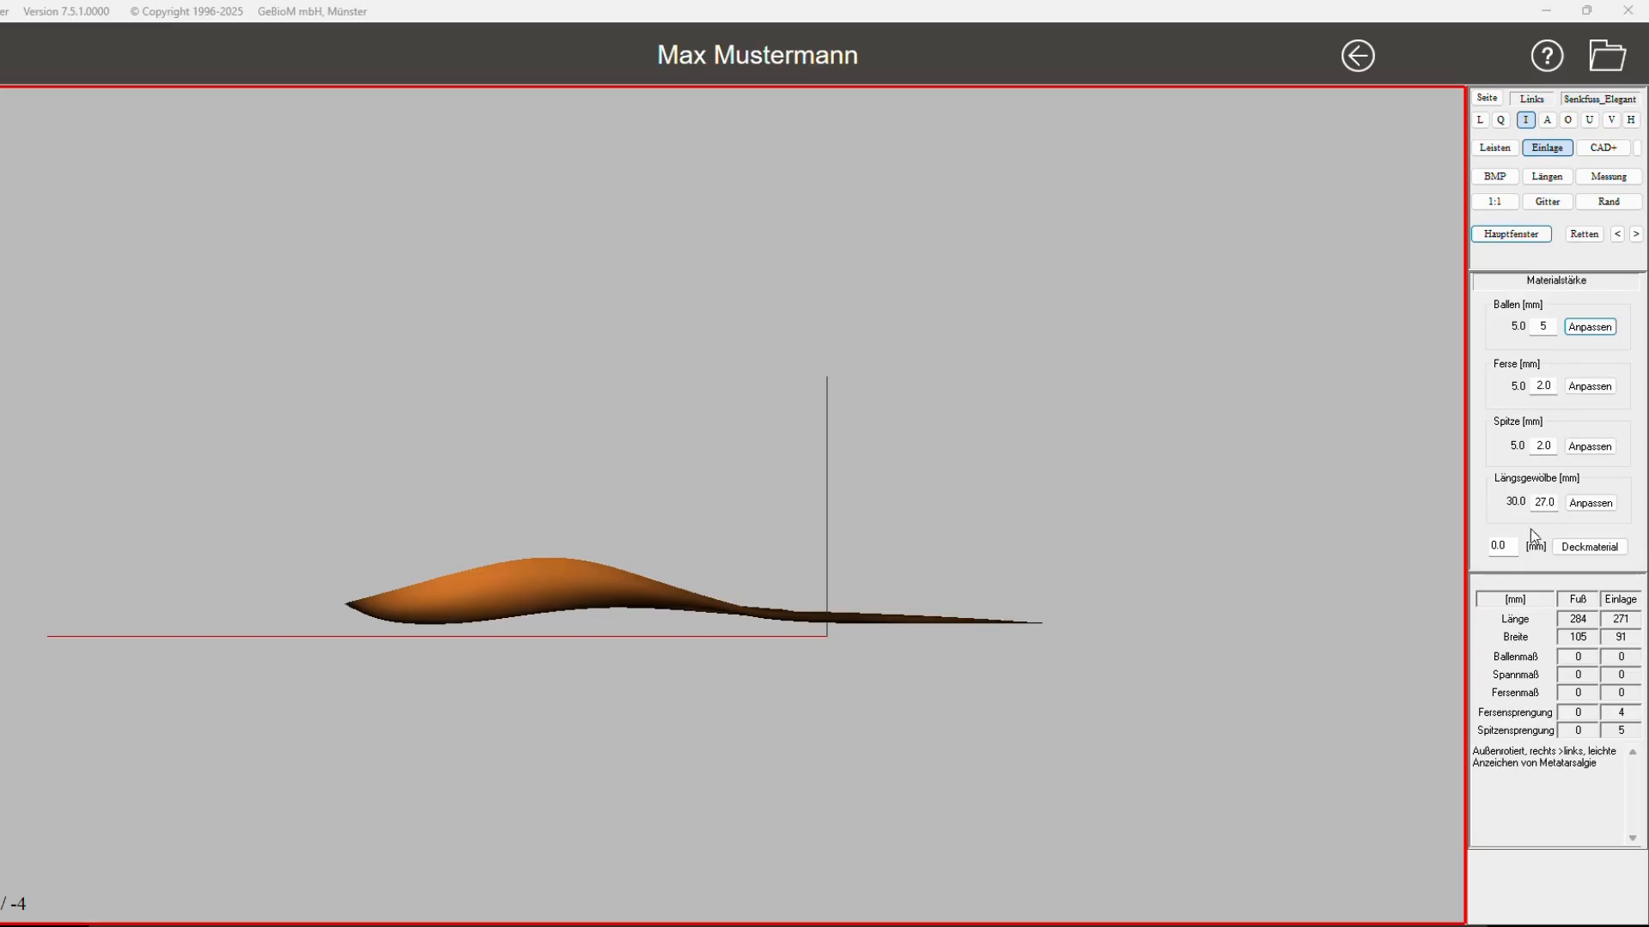
click(1534, 240)
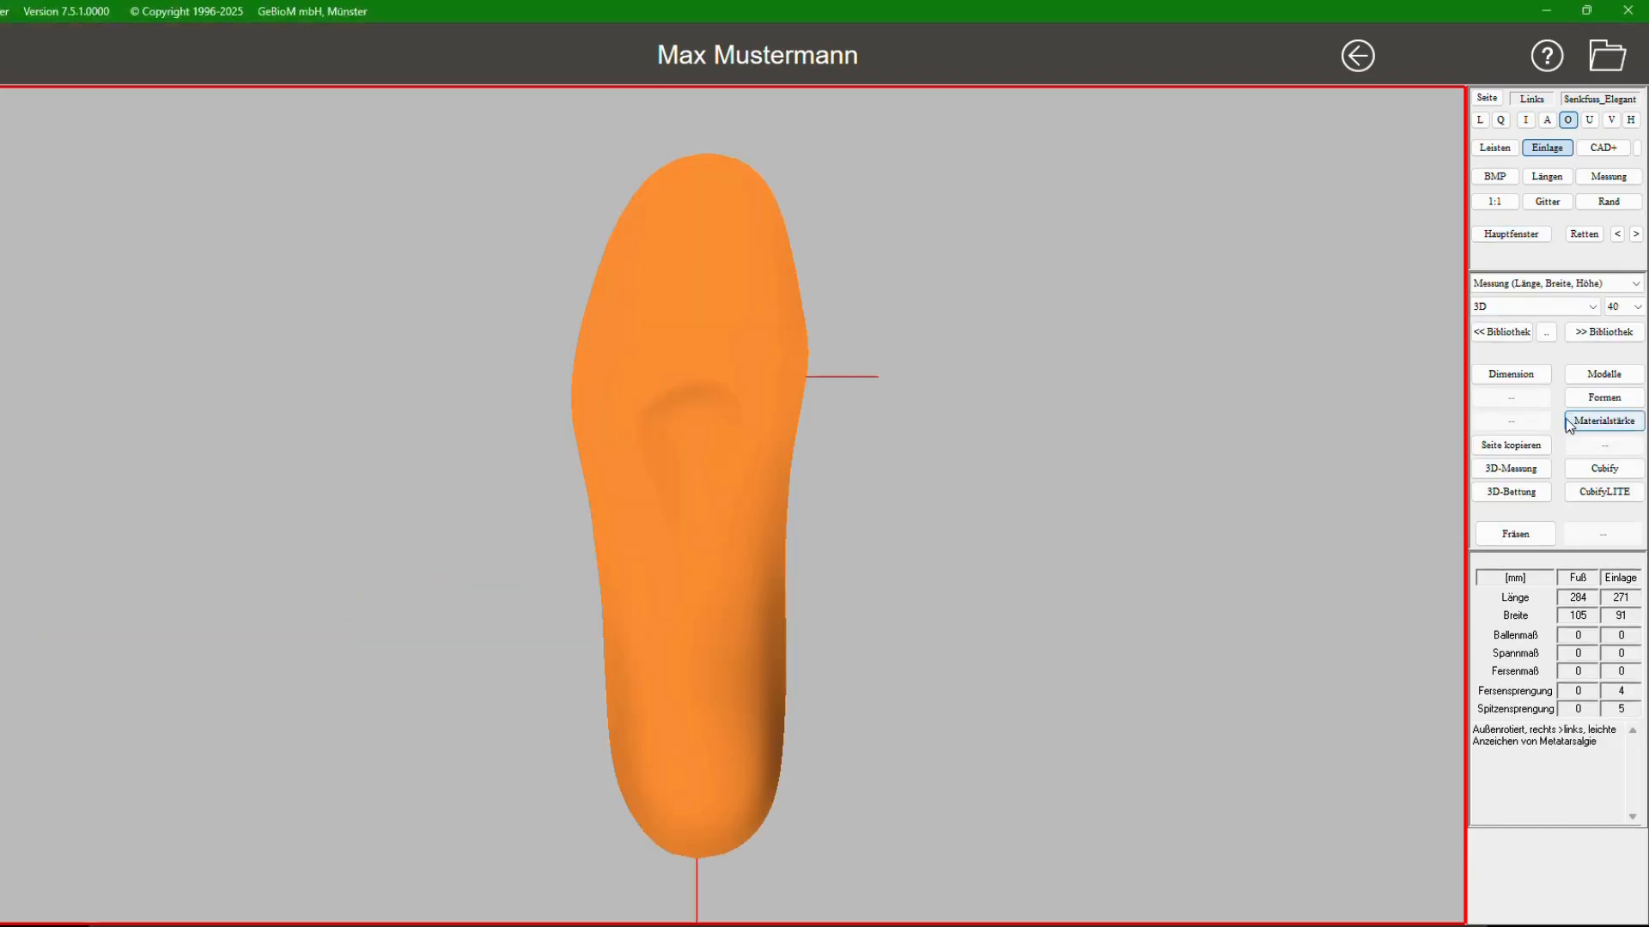
Step: Copy the left insole to the opposite side with Seite kopieren
click(1492, 446)
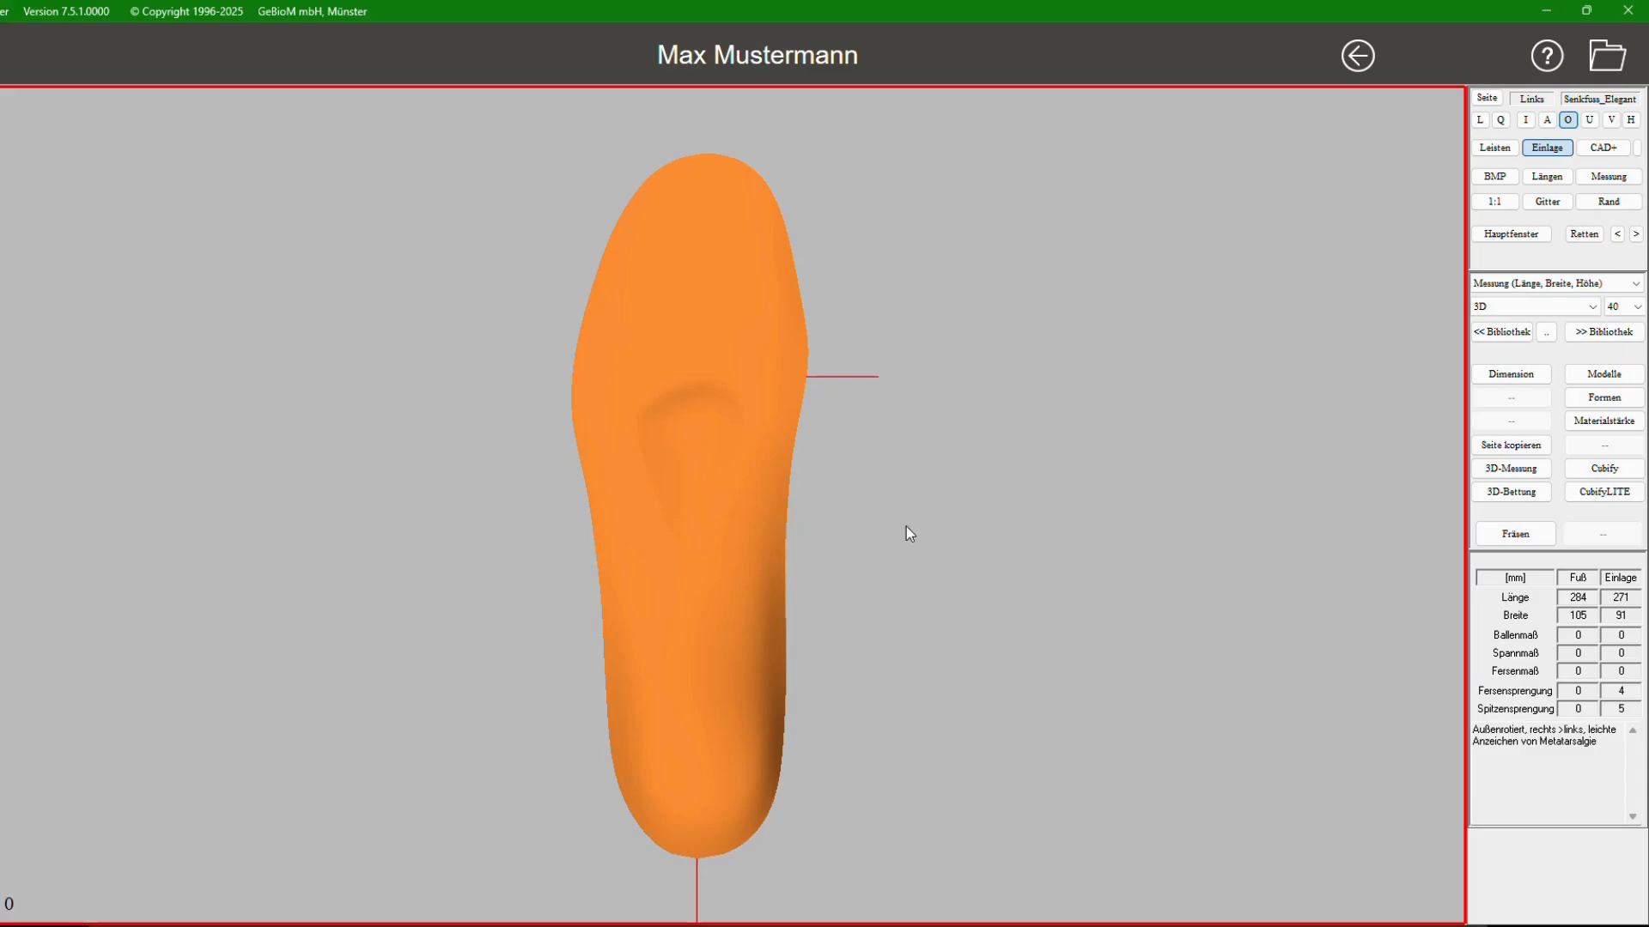